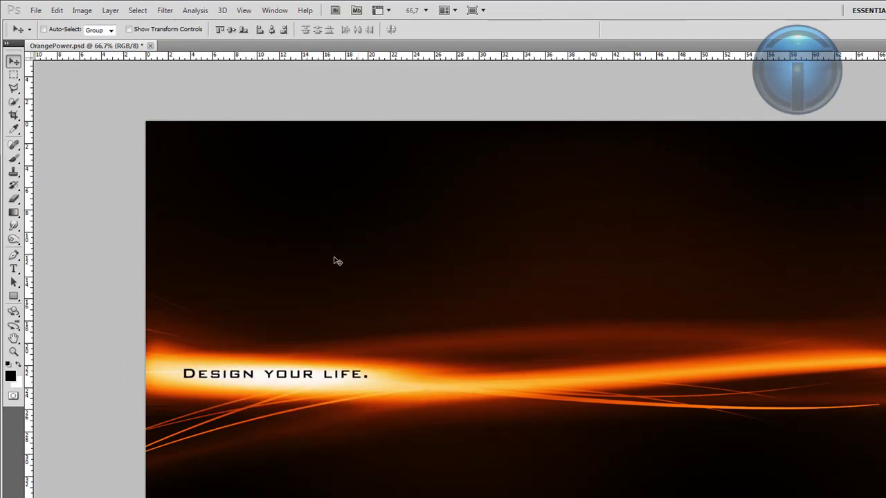
Move the "Design your life." text slightly down and to the left along the glowing beam.
drag(305, 380, 292, 388)
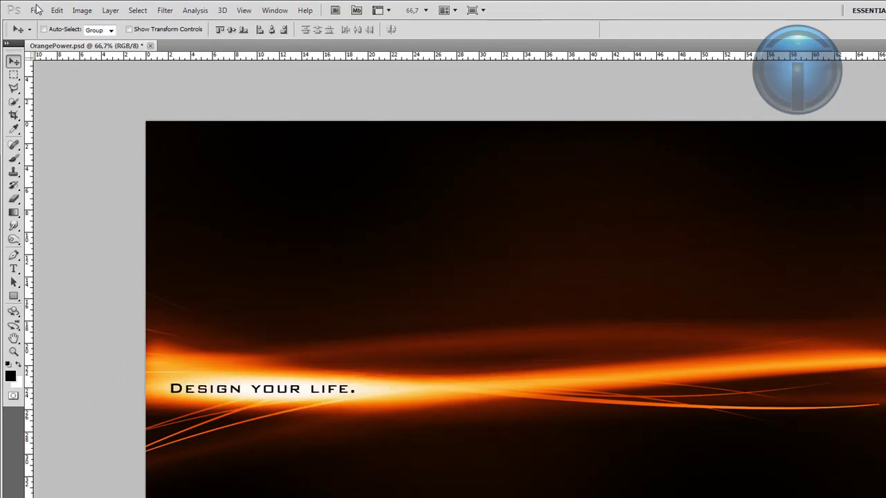
Create a new 1920 x 1080 pixel document at 72 pixels/inch in RGB Color with a transparent background.
click(37, 10)
click(42, 22)
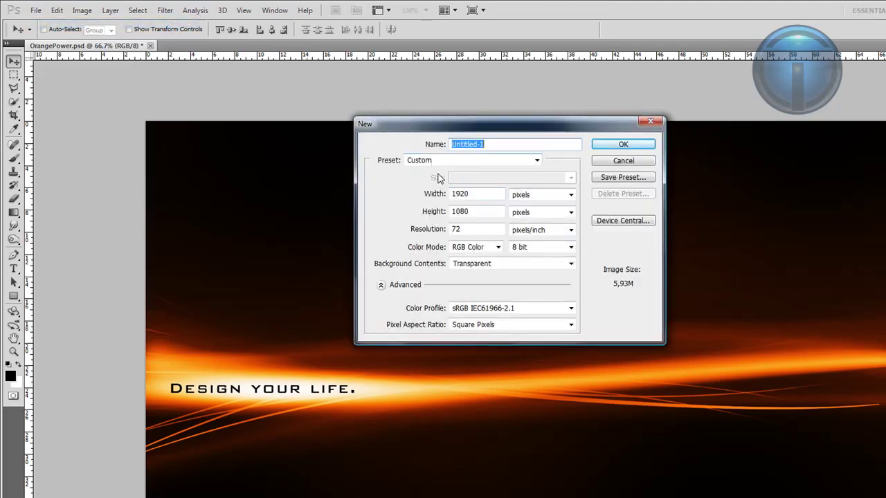
click(455, 194)
key(Tab)
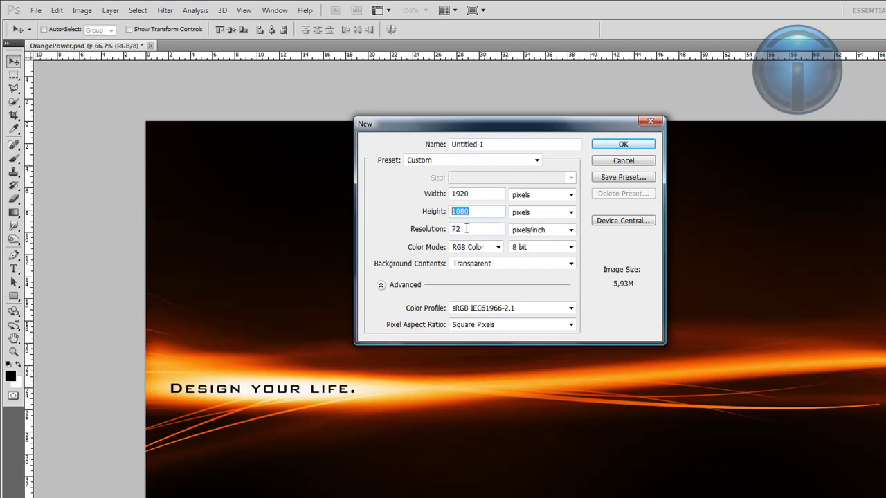
key(Tab)
click(623, 145)
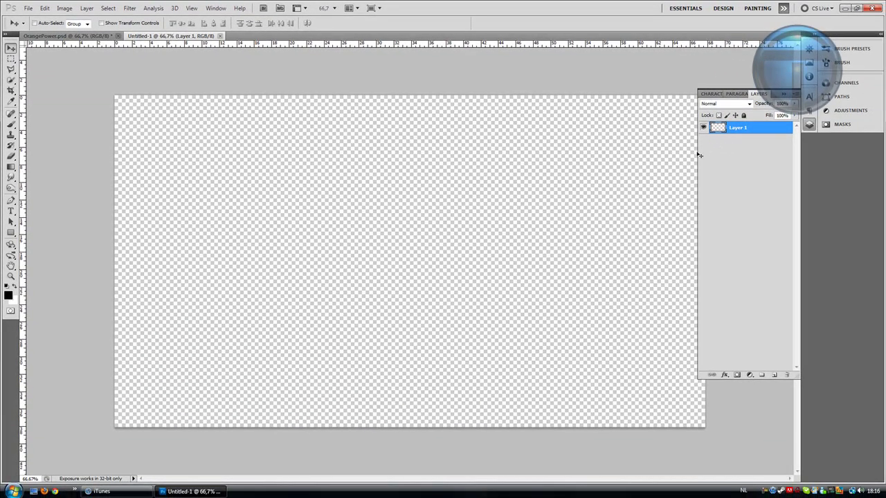
Fill the empty layer with black in Normal mode at 100% opacity.
key(shift+F5)
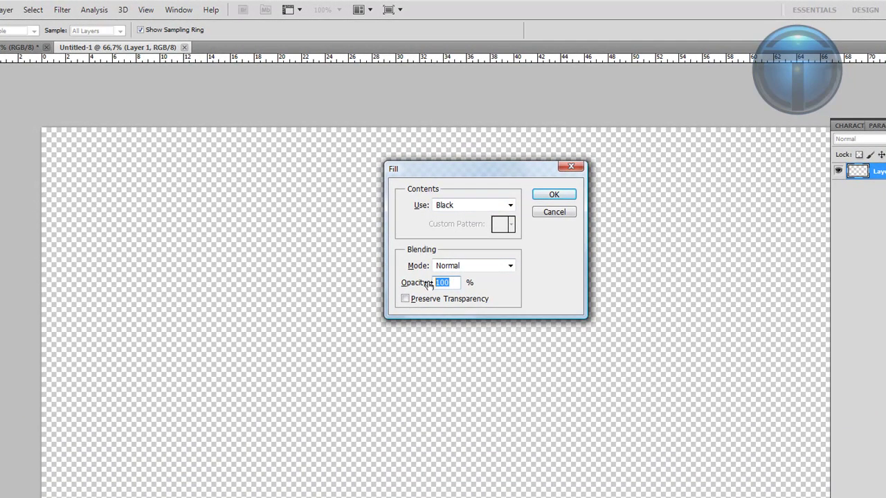
click(457, 282)
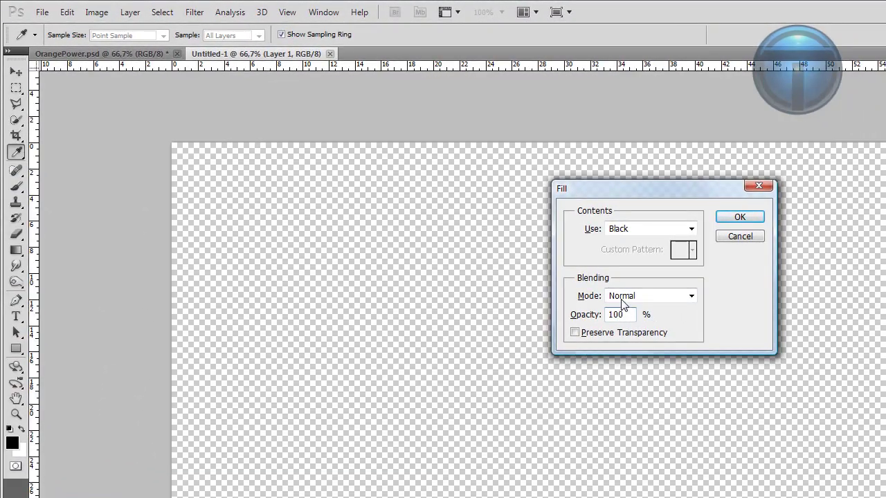
click(739, 217)
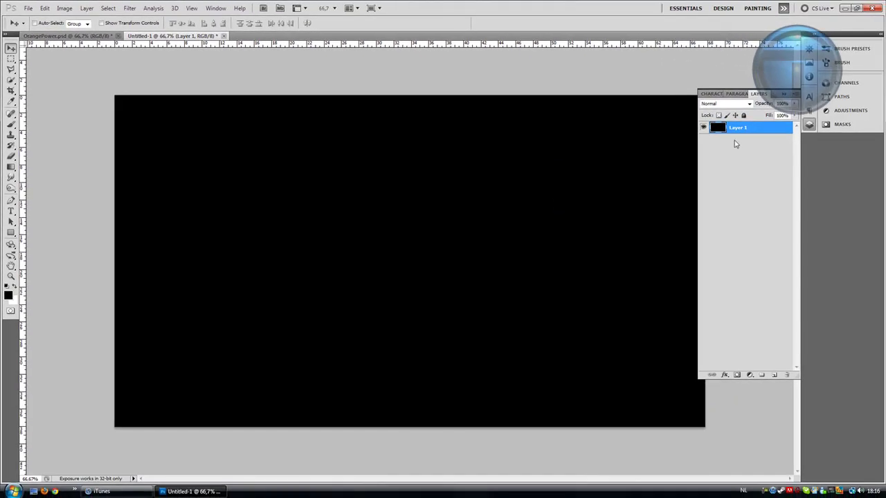
Rename the black layer as BG and add a new empty layer above it.
double_click(739, 128)
text(BG)
click(729, 155)
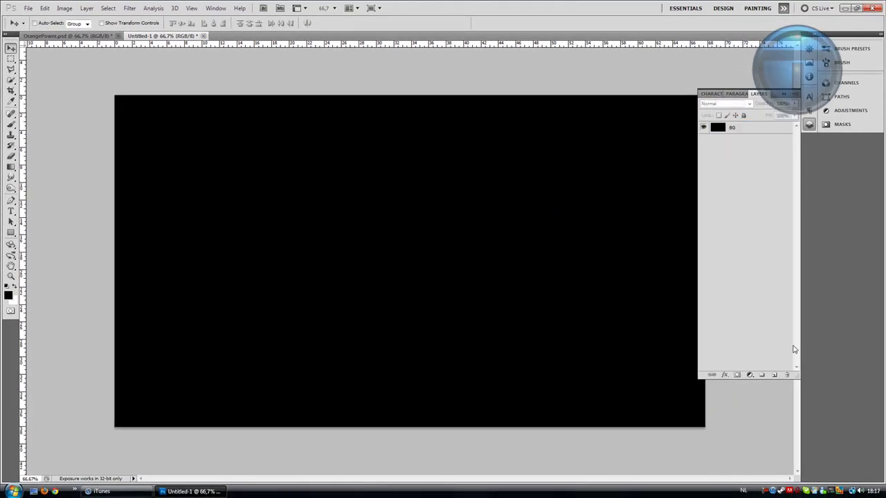
click(776, 375)
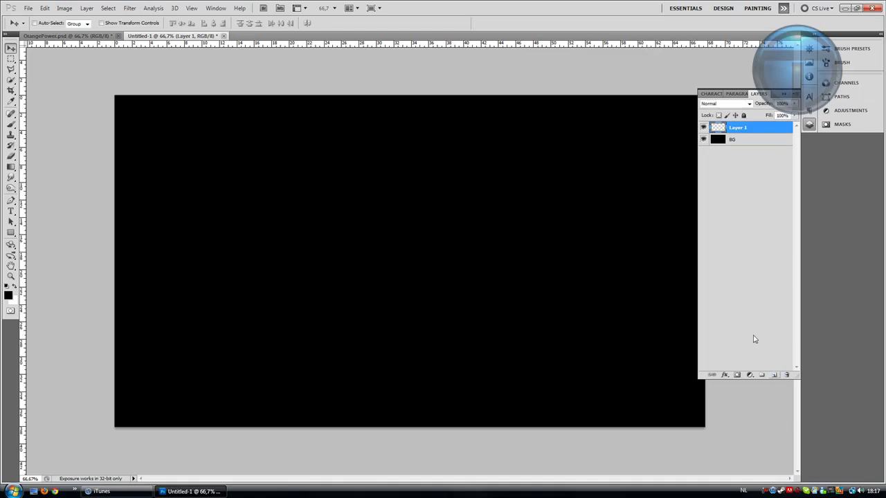
Choose the Brush tool, open its brush settings and clear all brush controls.
click(11, 124)
click(42, 125)
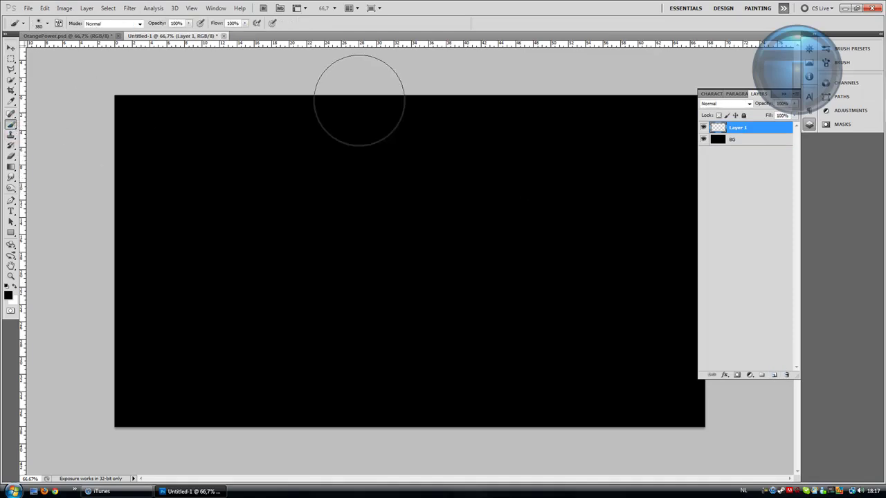
click(852, 63)
click(215, 7)
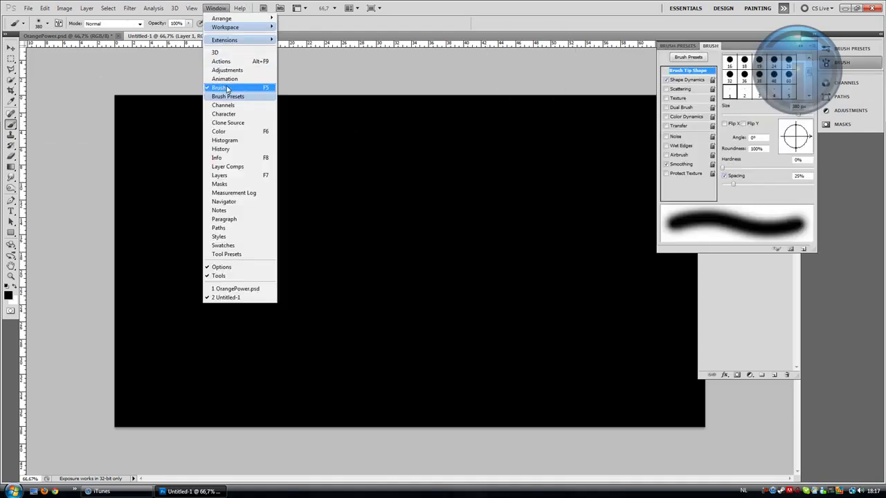
click(676, 81)
click(813, 49)
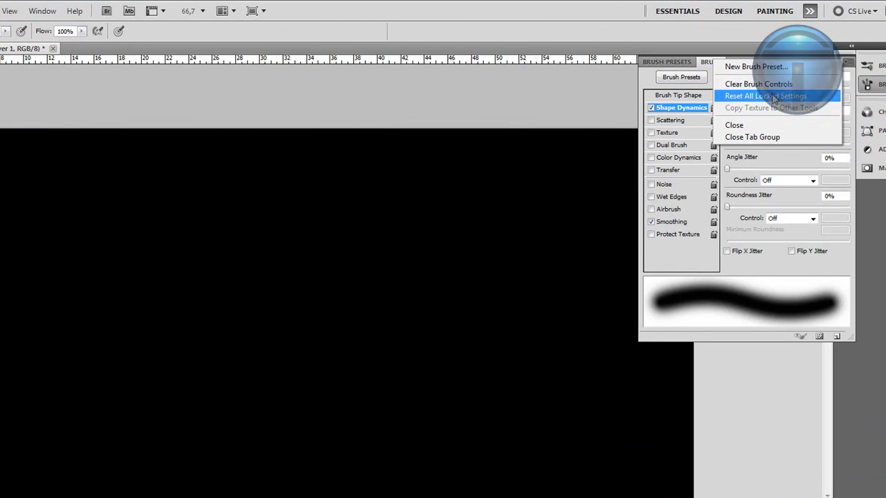
click(778, 87)
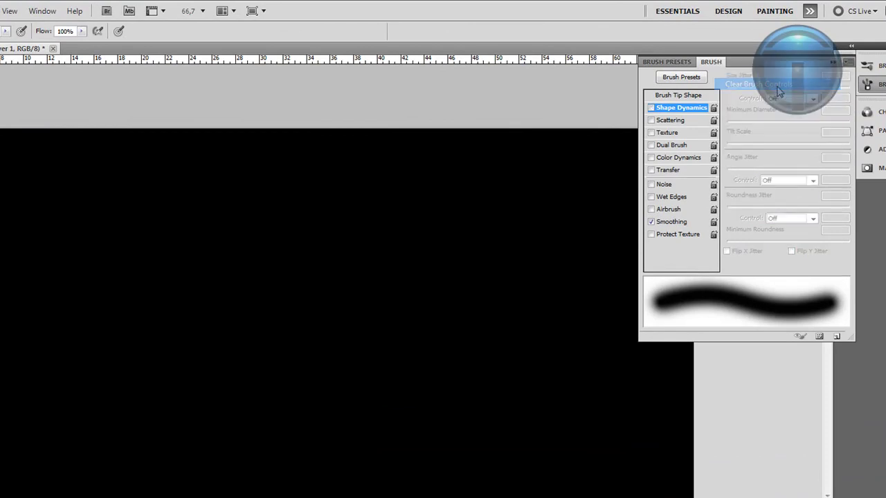
Reduce the brush tip to a small, thin size and set its hardness to 100%.
click(668, 95)
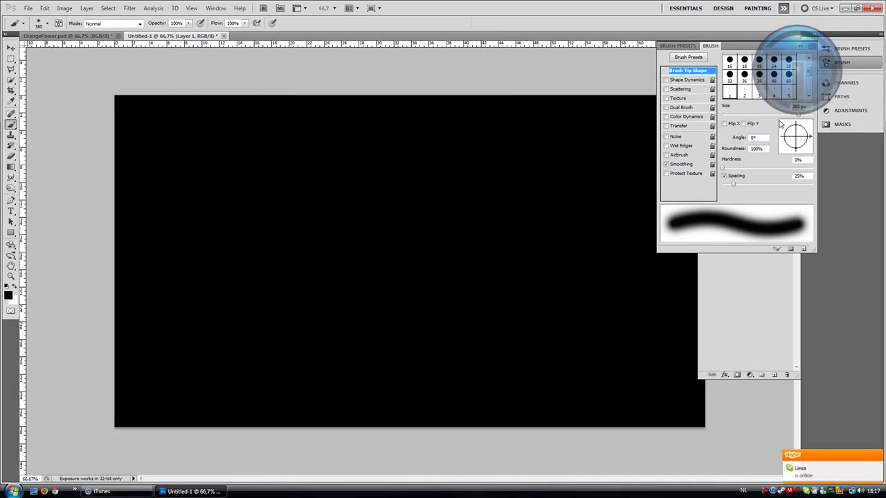
drag(797, 110, 741, 108)
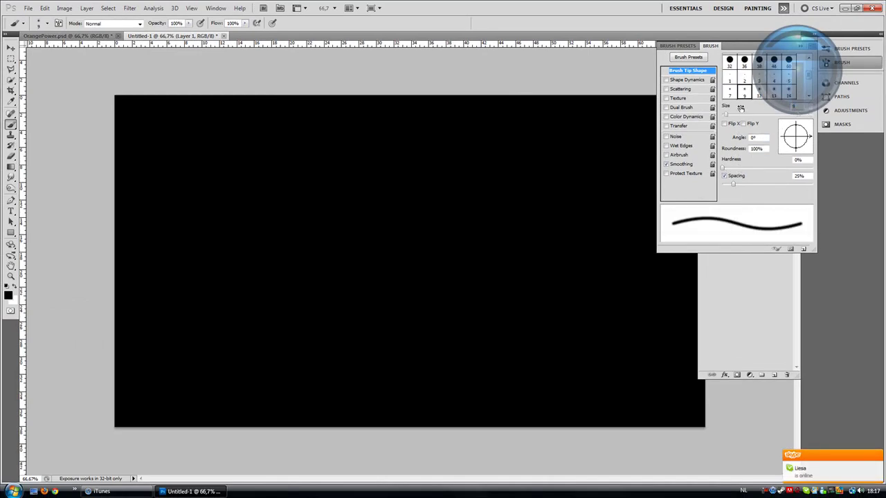
drag(723, 169, 813, 168)
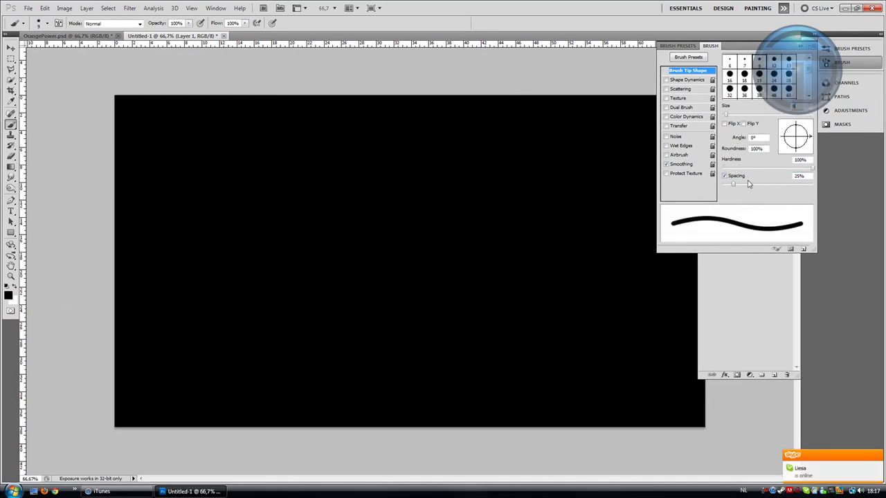
Enable Shape Dynamics for the brush and set the size jitter control to Pen Pressure.
click(682, 81)
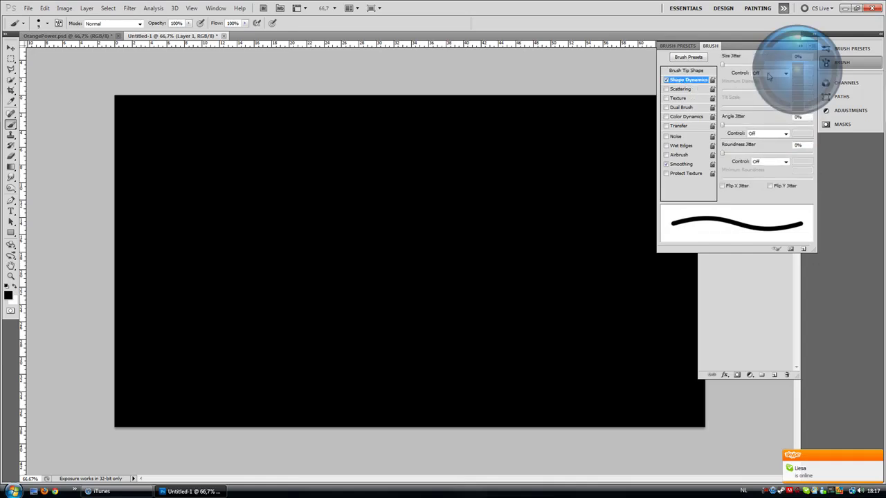
click(769, 74)
click(766, 96)
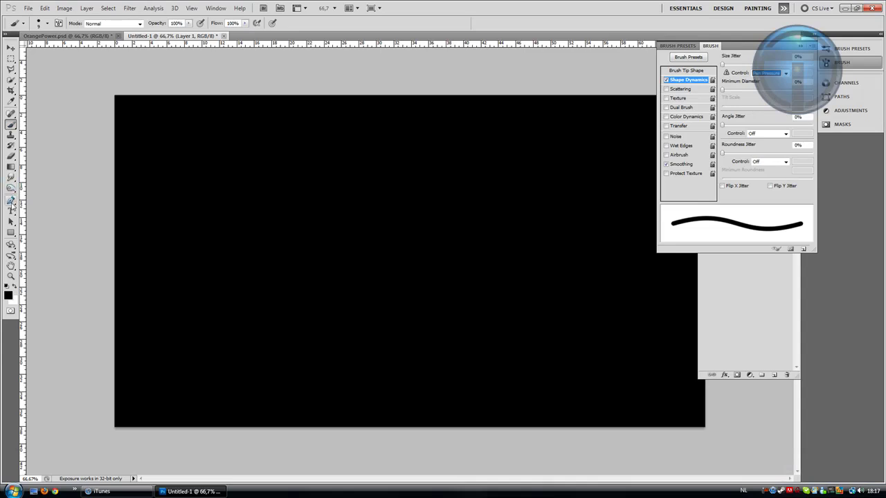
Draw a wavy open path with the Pen tool, from outside the canvas's left edge through the middle to beyond its right edge.
drag(11, 202, 42, 199)
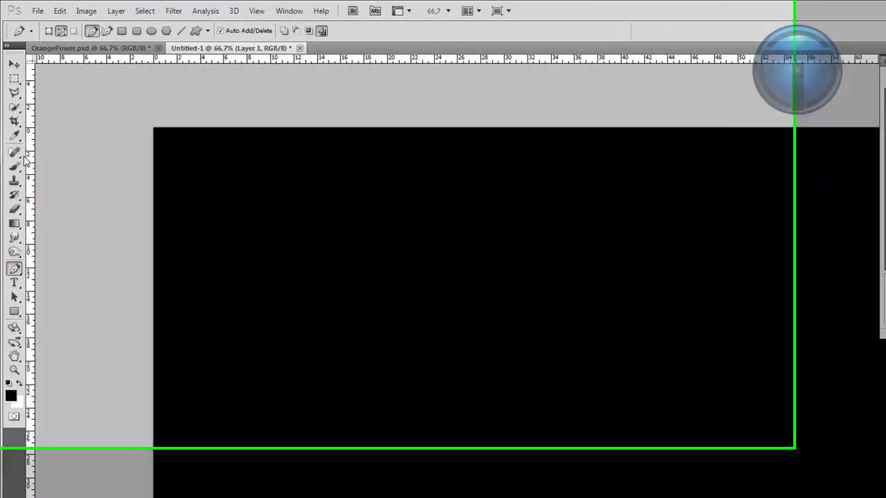
key(b)
click(47, 24)
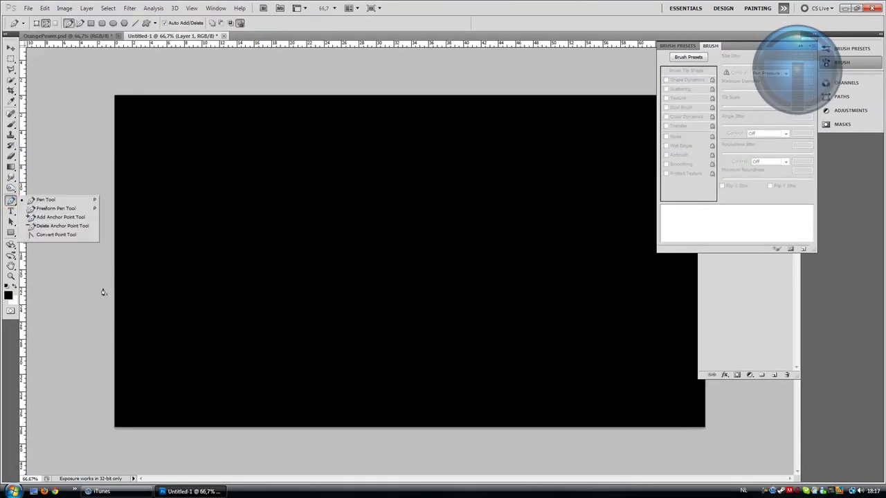
click(103, 288)
drag(443, 266, 614, 234)
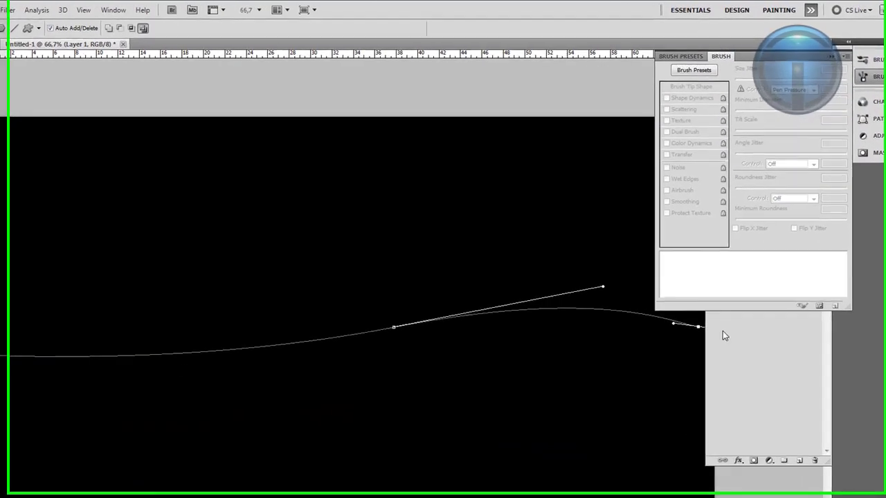
click(834, 58)
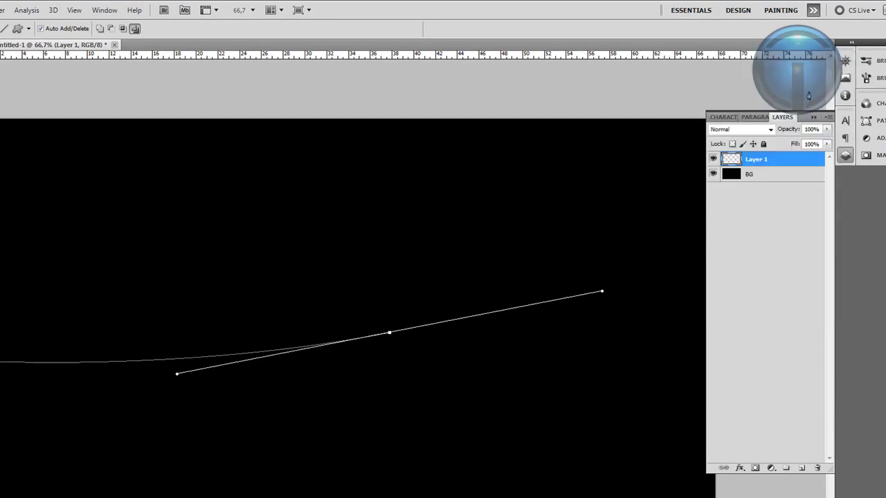
mouse_move(601, 291)
mouse_down()
mouse_move(779, 258)
mouse_move(801, 281)
mouse_up()
key(ctrl+z)
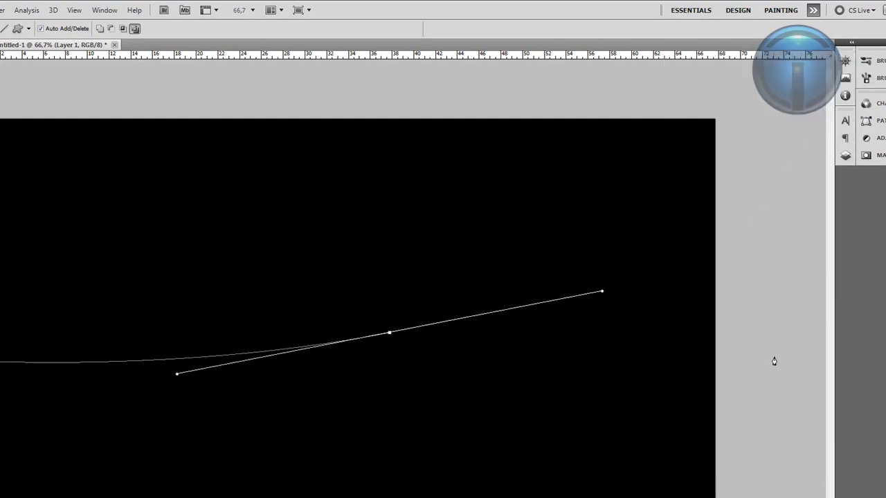
drag(773, 360, 812, 364)
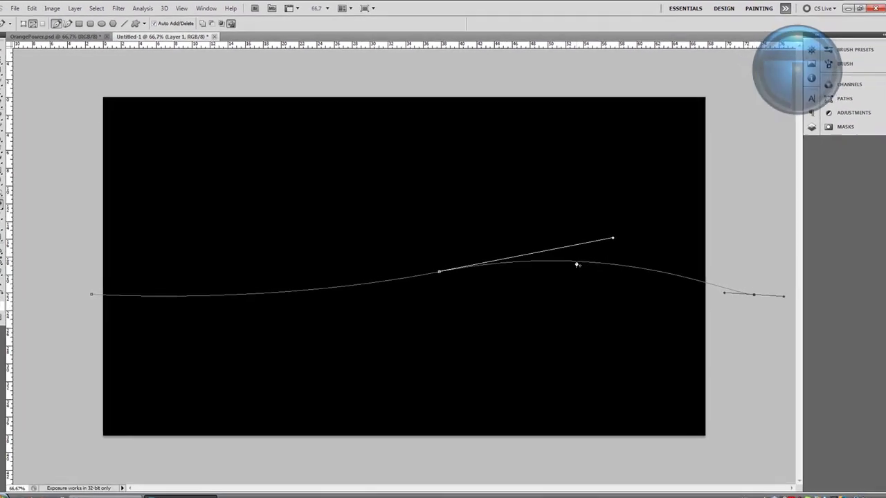
Stroke the wavy path using the Brush with Simulate Pressure and the black foreground color.
right_click(558, 323)
click(609, 334)
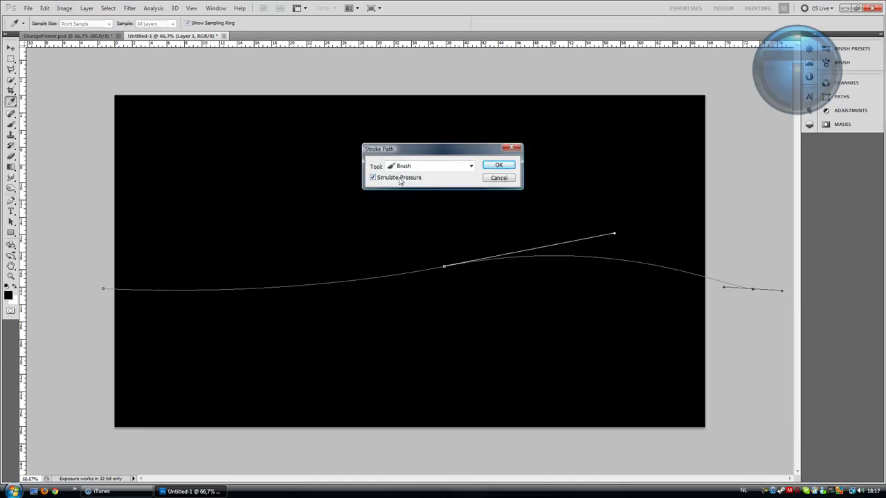
click(499, 166)
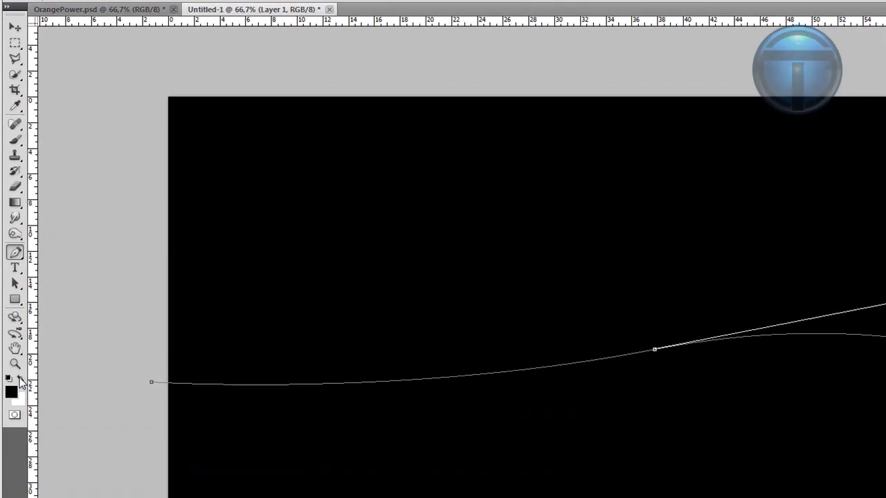
Stroke the wavy path in white using the Brush with Simulate Pressure, and delete the path.
click(15, 286)
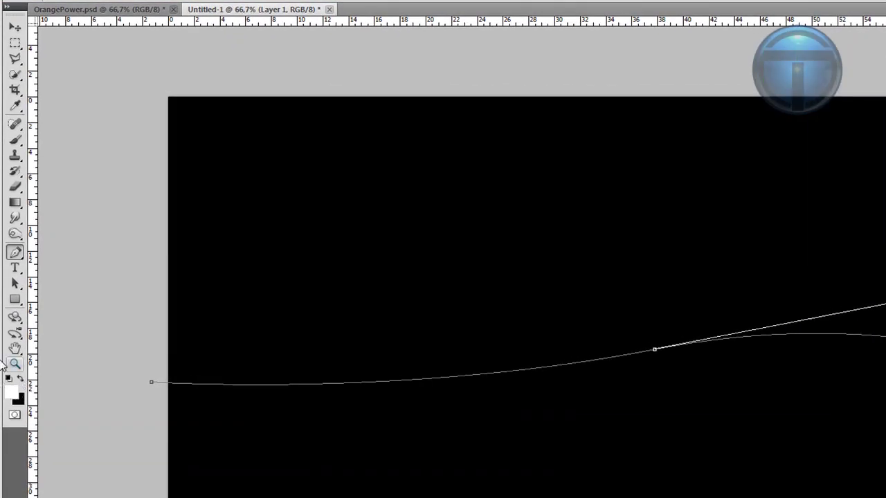
right_click(643, 363)
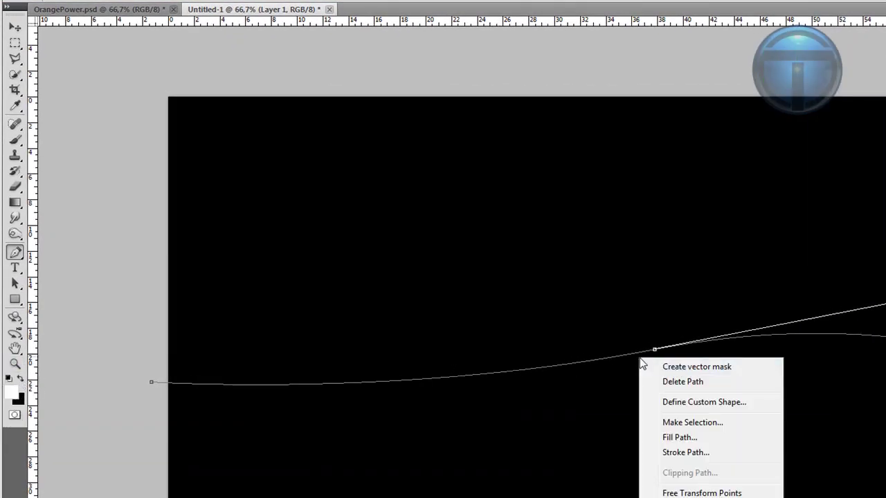
click(704, 453)
click(715, 200)
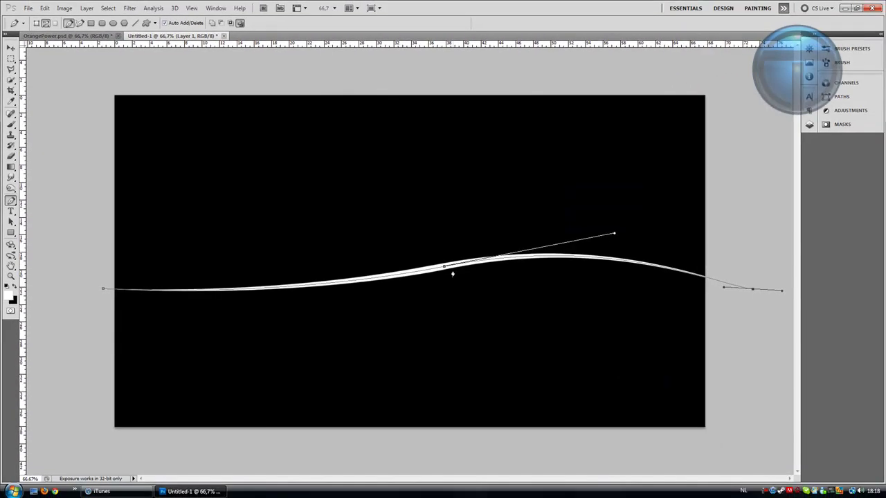
right_click(453, 274)
click(484, 286)
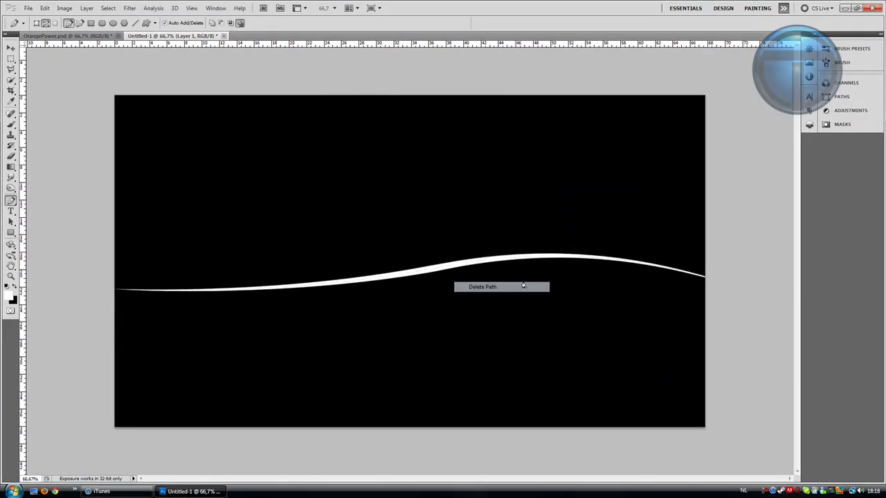
Apply a Gaussian Blur with a radius of 19.5 pixels to the white stroke on Layer 1.
click(809, 124)
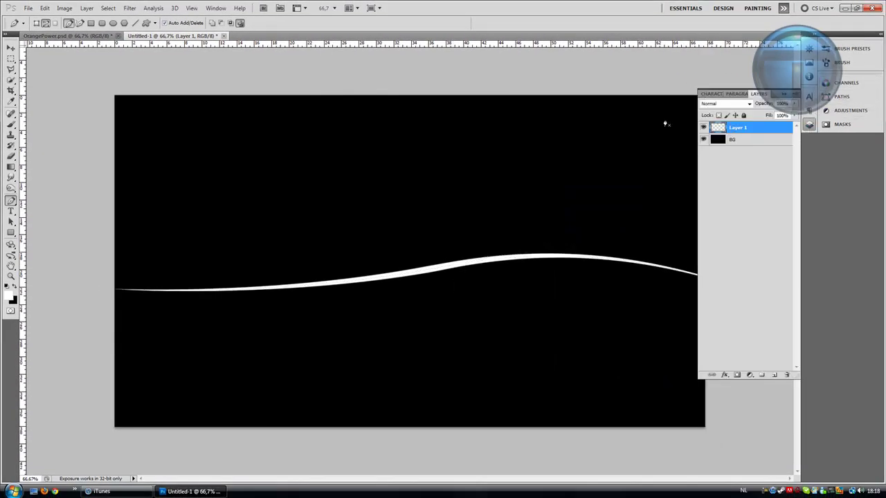
click(132, 9)
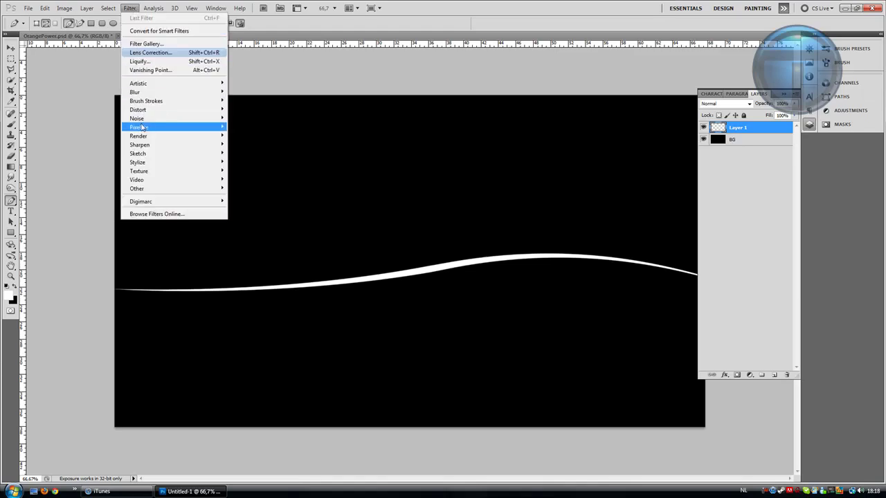
mouse_move(144, 97)
click(247, 125)
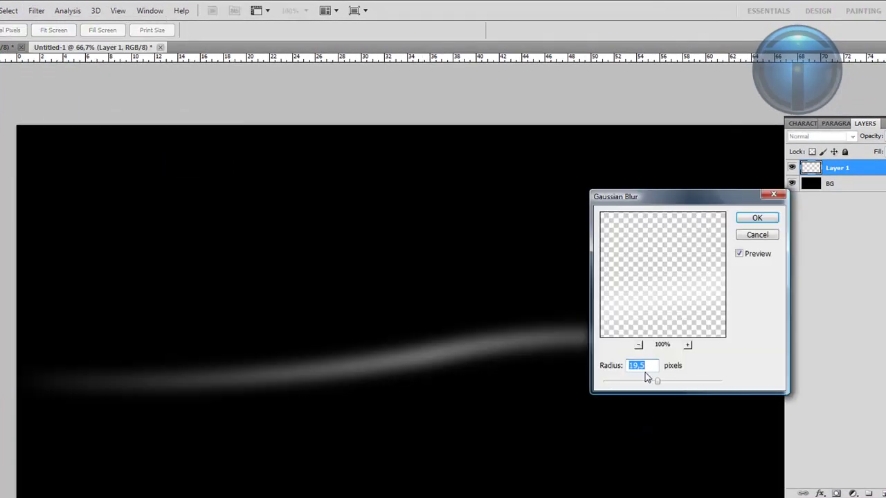
click(757, 218)
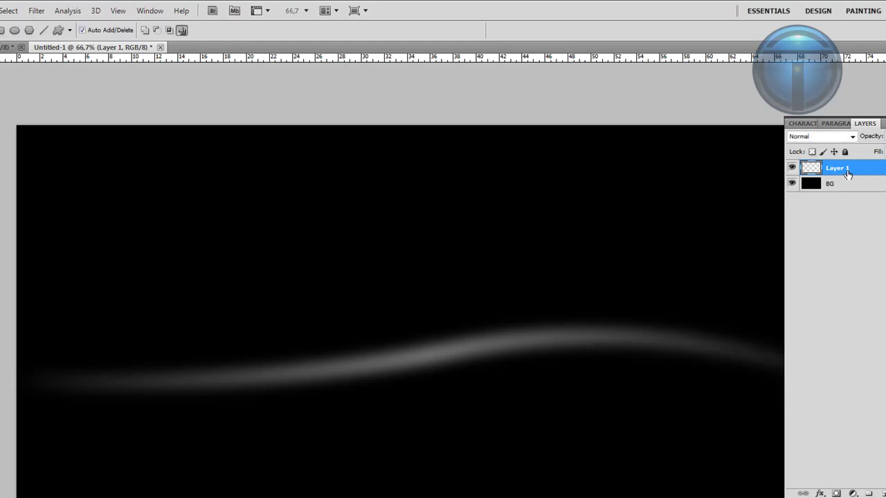
key(v)
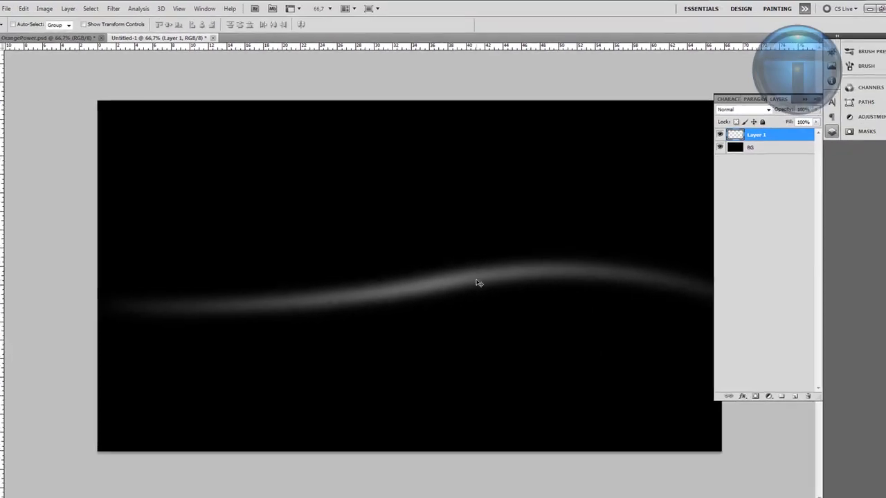
Warp the blurred stroke on Layer 1 so its left end flares widely upward and past the canvas edge.
key(ctrl+t)
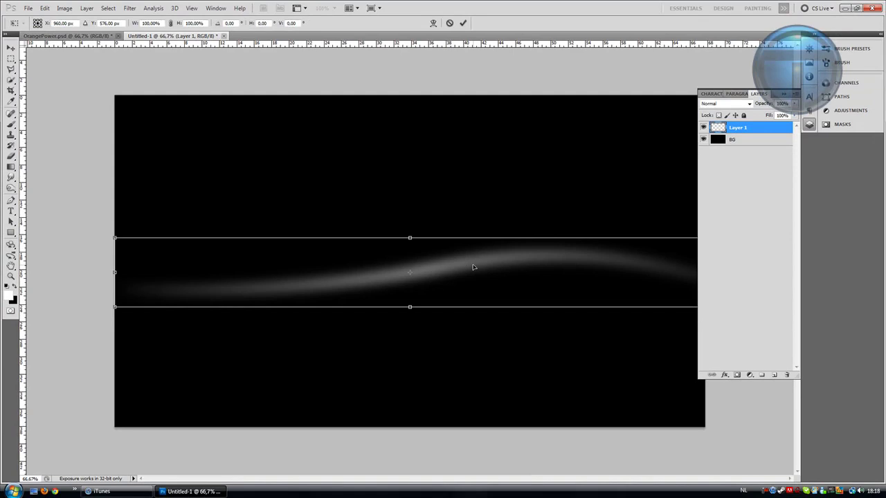
right_click(473, 267)
click(492, 337)
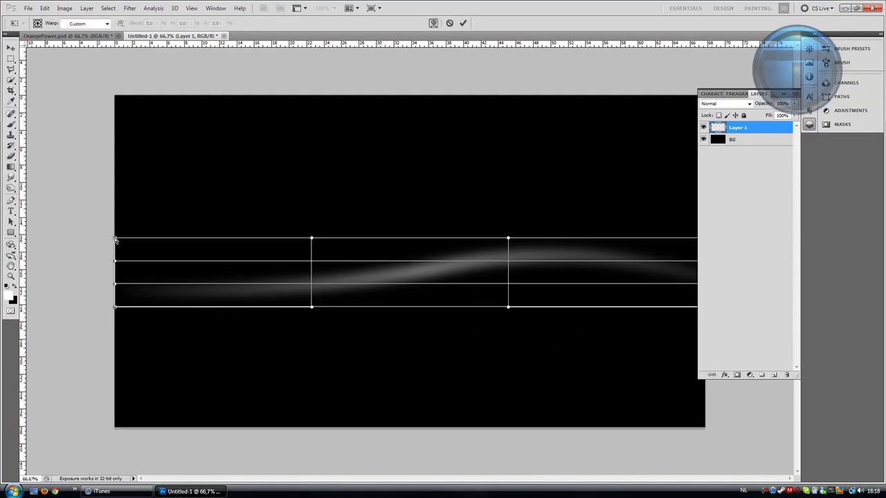
drag(116, 240, 102, 159)
drag(116, 307, 83, 393)
drag(338, 286, 284, 289)
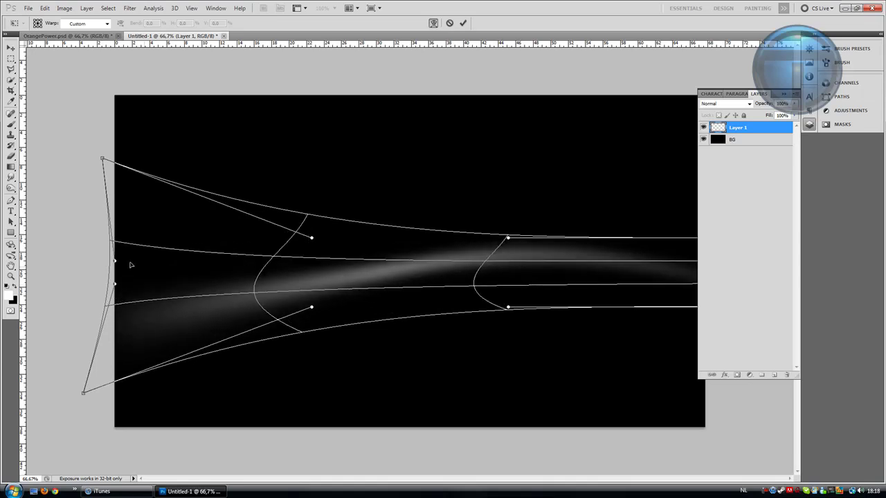
drag(116, 246, 94, 140)
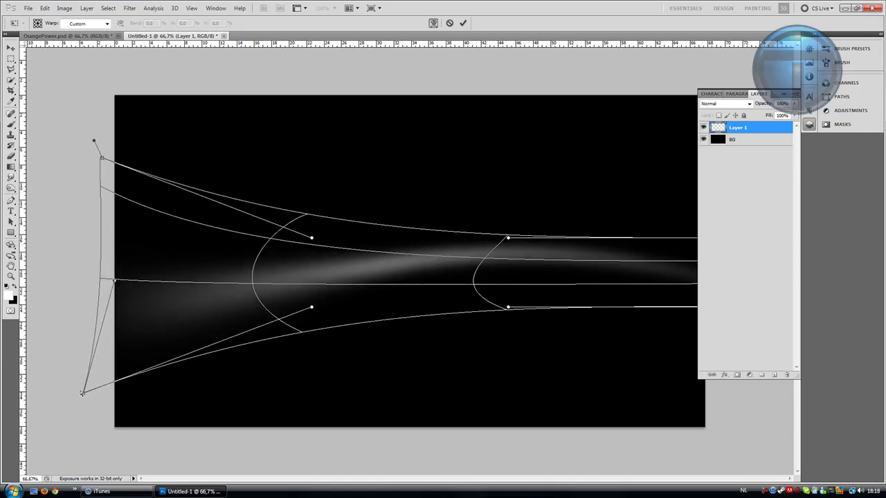
drag(81, 392, 62, 294)
drag(104, 160, 95, 47)
drag(96, 144, 95, 77)
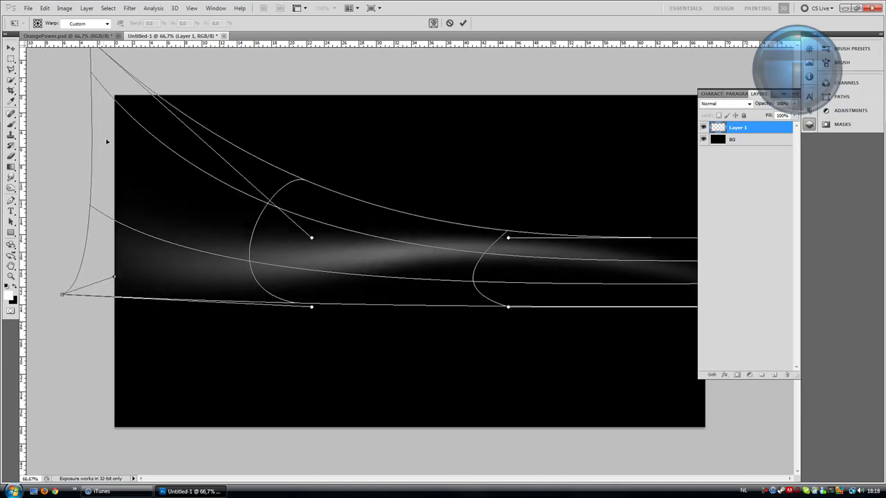
Pinch the right end of the warp grid so the stroke tapers to a thin tip, and apply the warp.
click(809, 124)
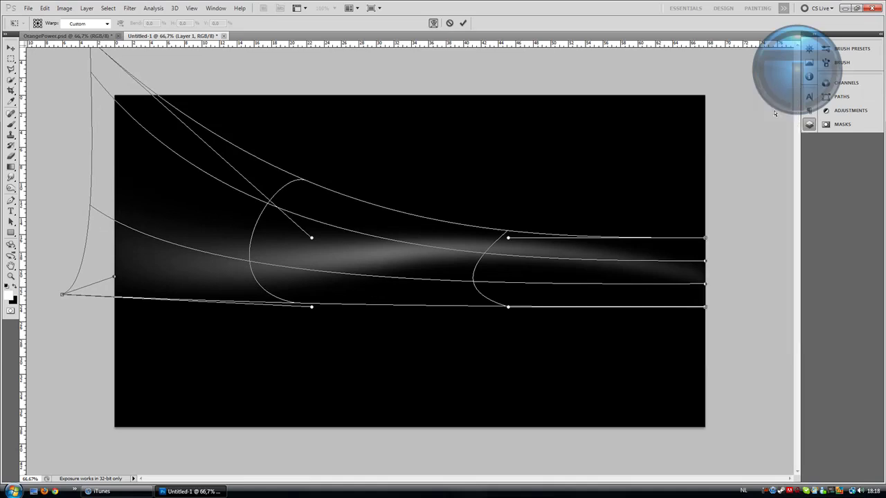
drag(702, 239, 705, 268)
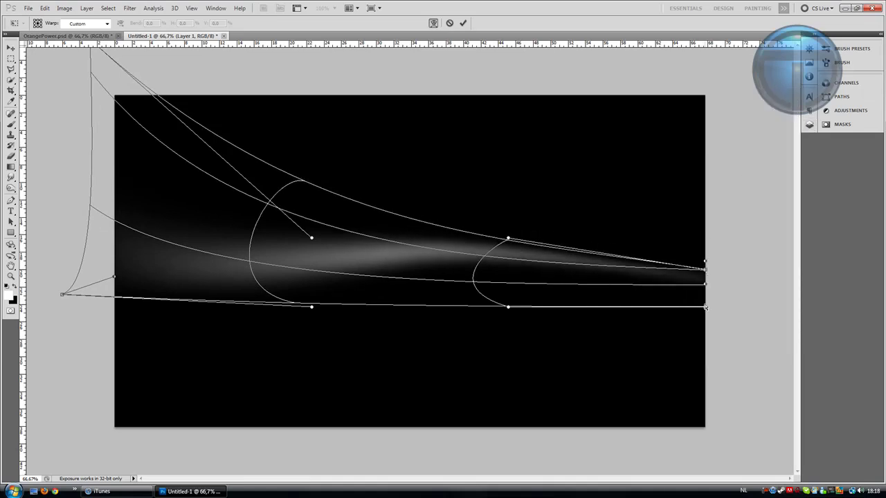
drag(705, 306, 708, 280)
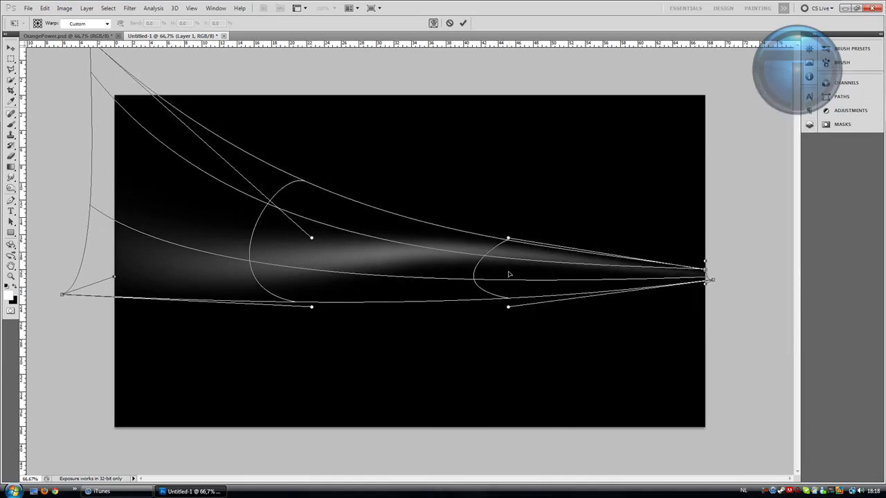
key(Return)
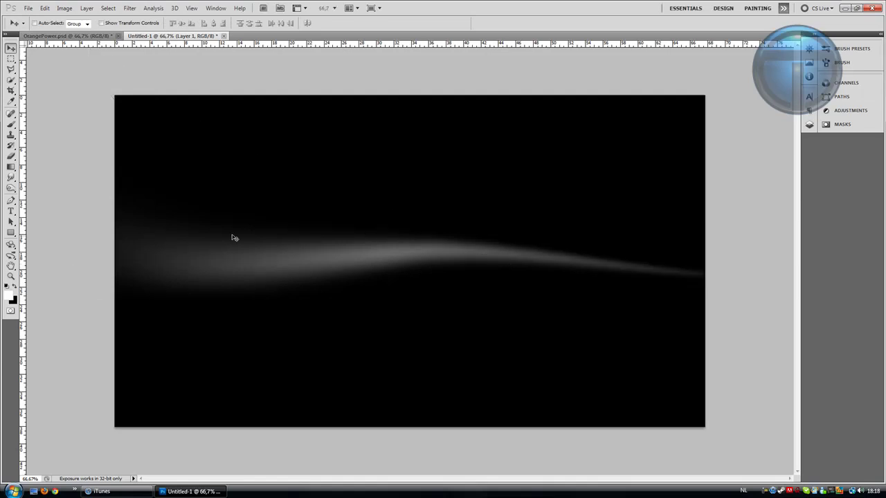
Try to tint the white stroke on Layer 1 using Hue/Saturation with Colorize on and Saturation at 100.
click(855, 65)
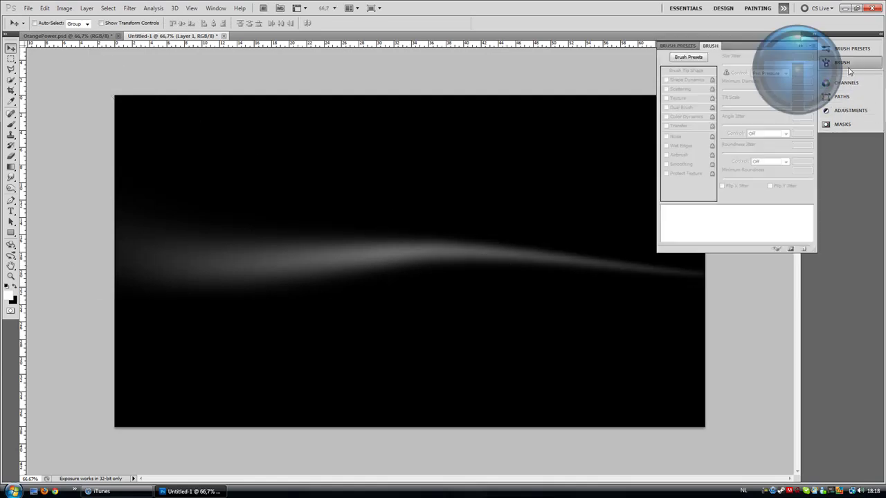
click(855, 69)
click(809, 124)
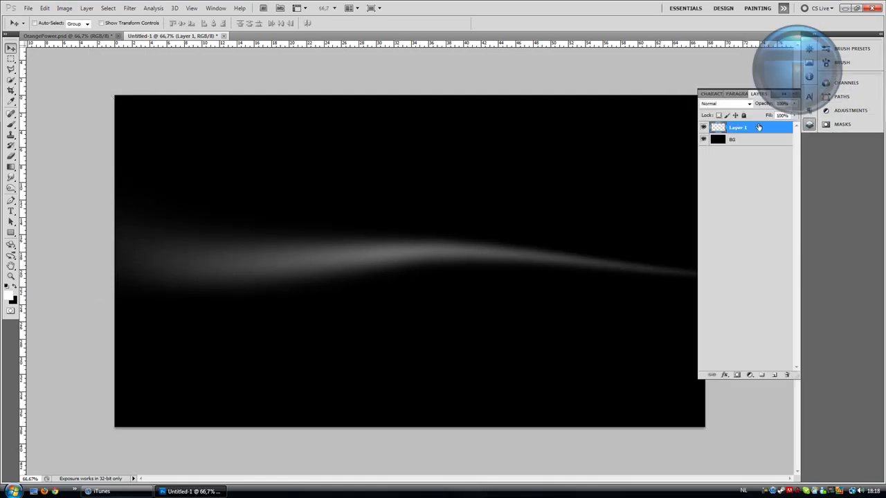
click(129, 8)
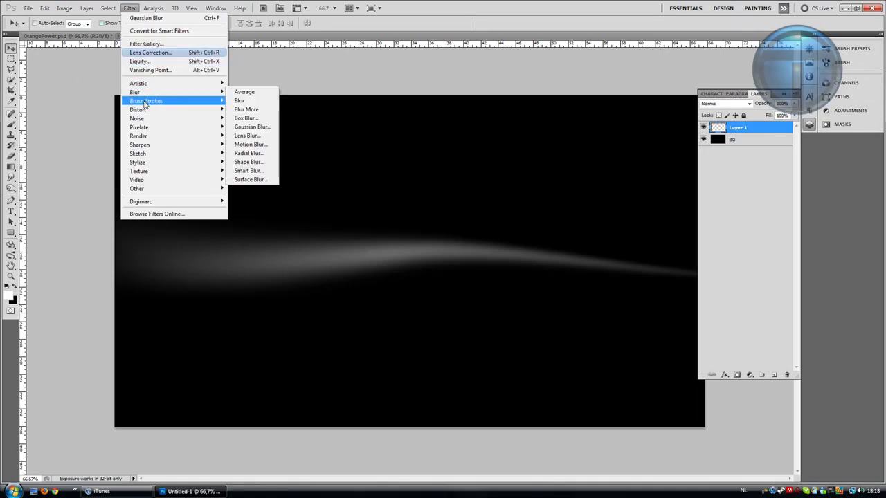
mouse_move(84, 9)
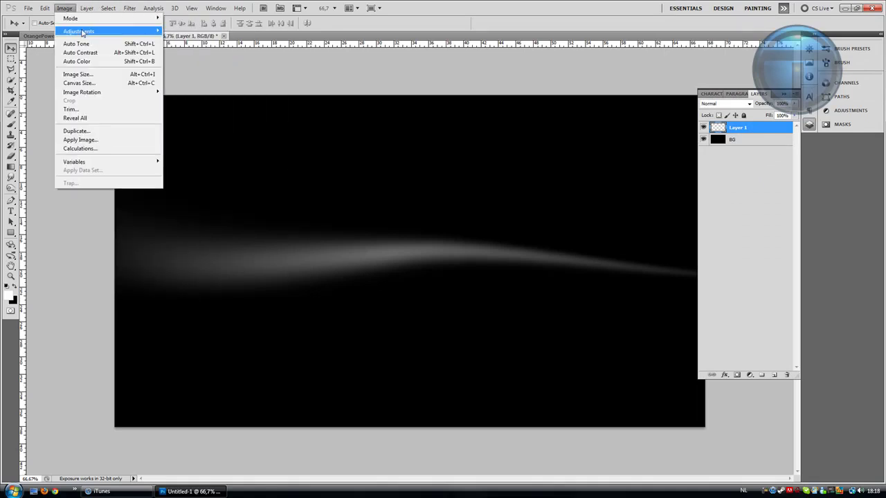
mouse_move(79, 31)
click(200, 81)
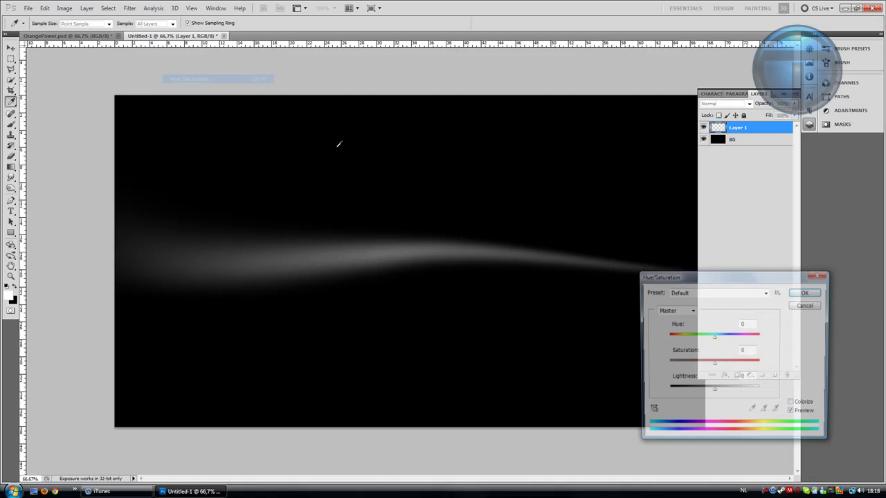
click(794, 405)
drag(706, 364, 768, 365)
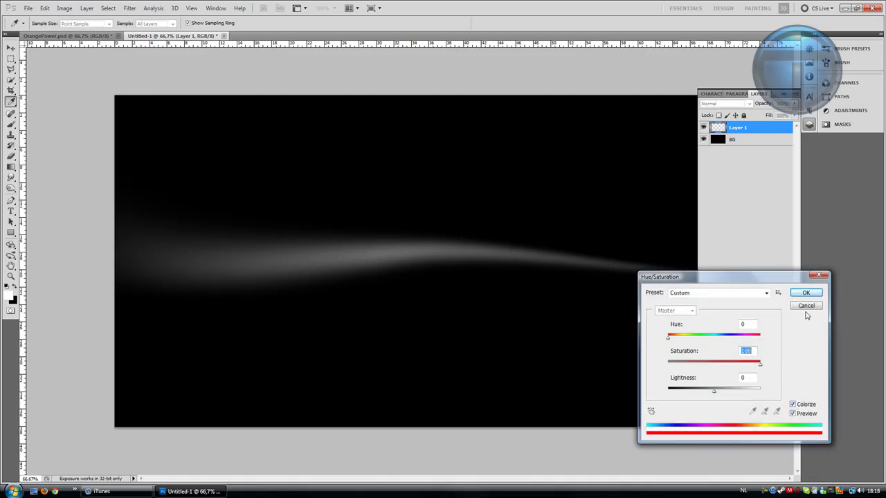
click(802, 293)
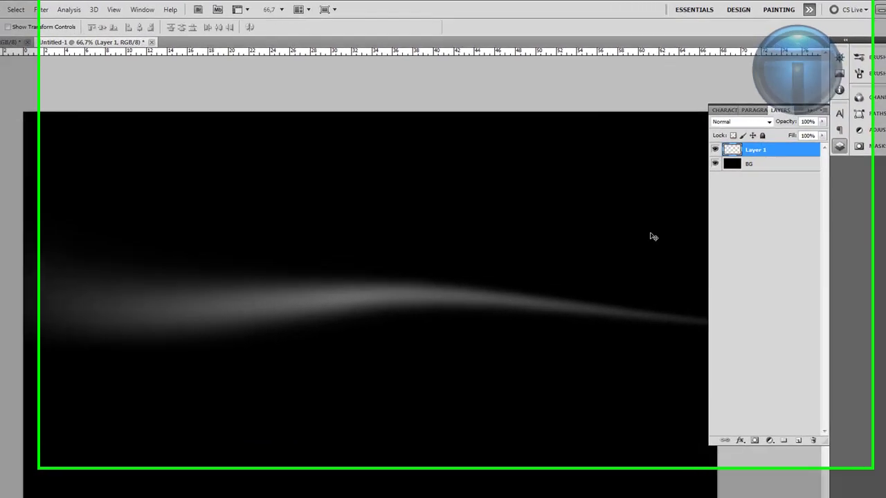
Add an orange Color Overlay (ff8a00) to Layer 1 with Normal blend mode and 100% opacity.
right_click(801, 166)
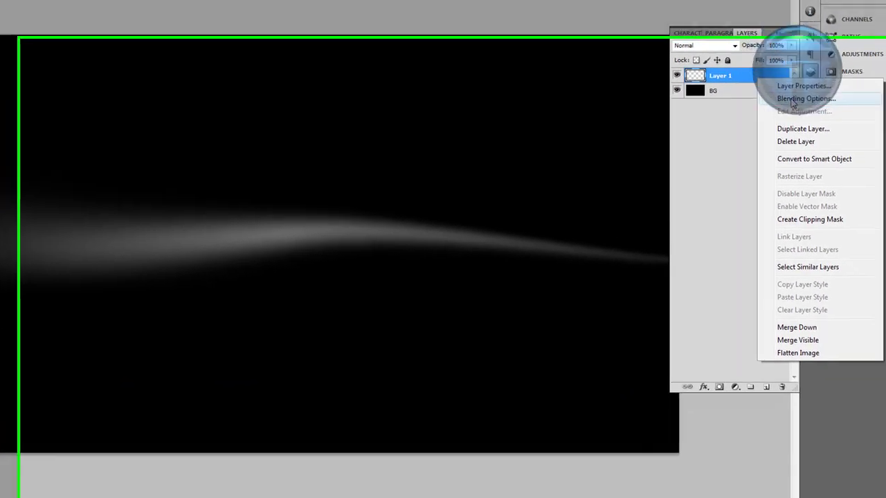
click(845, 183)
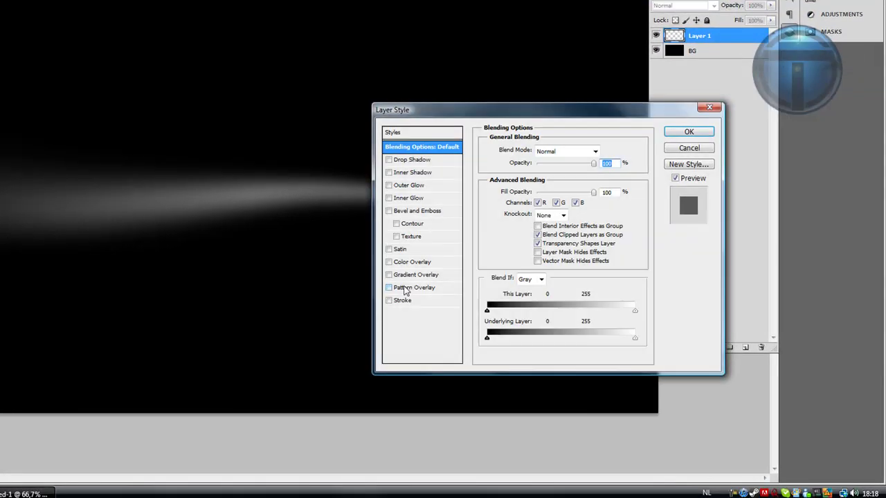
click(413, 264)
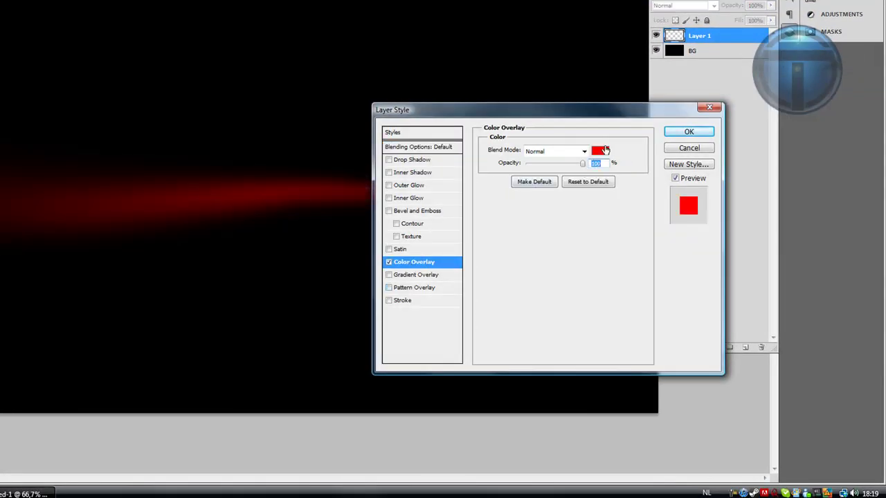
click(606, 150)
drag(460, 430, 460, 429)
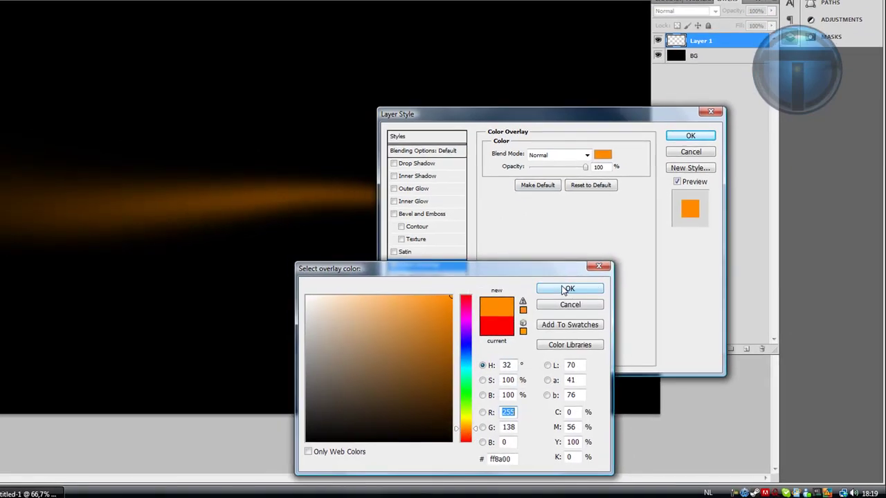
click(566, 286)
click(724, 189)
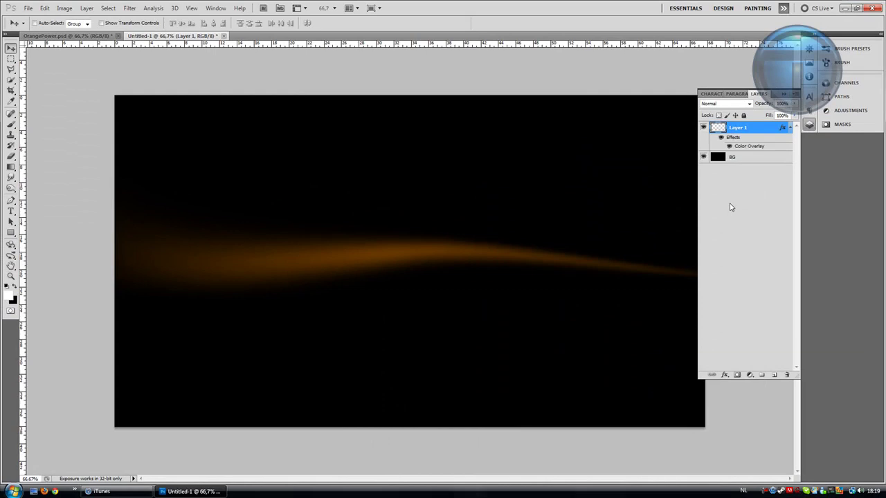
Duplicate Layer 1, shift the copy slightly down and rotate it slightly counter-clockwise.
right_click(750, 129)
click(765, 166)
key(Return)
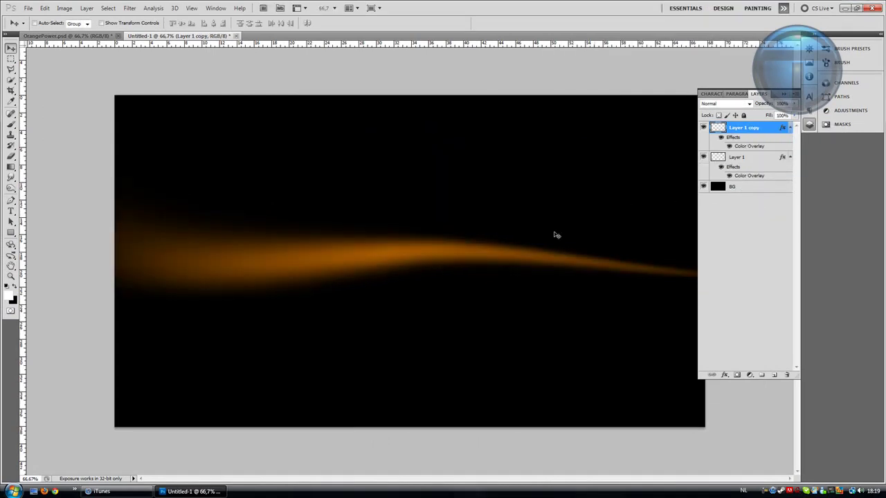
drag(400, 265, 391, 283)
key(ctrl+t)
drag(514, 341, 534, 332)
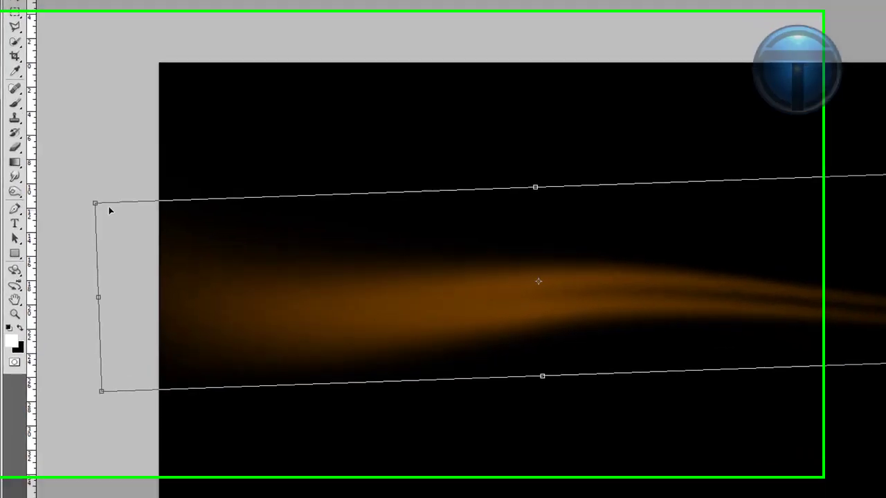
drag(68, 197, 85, 202)
Warp the copied beam so its left end narrows and its right end spreads downward away from the original.
right_click(477, 269)
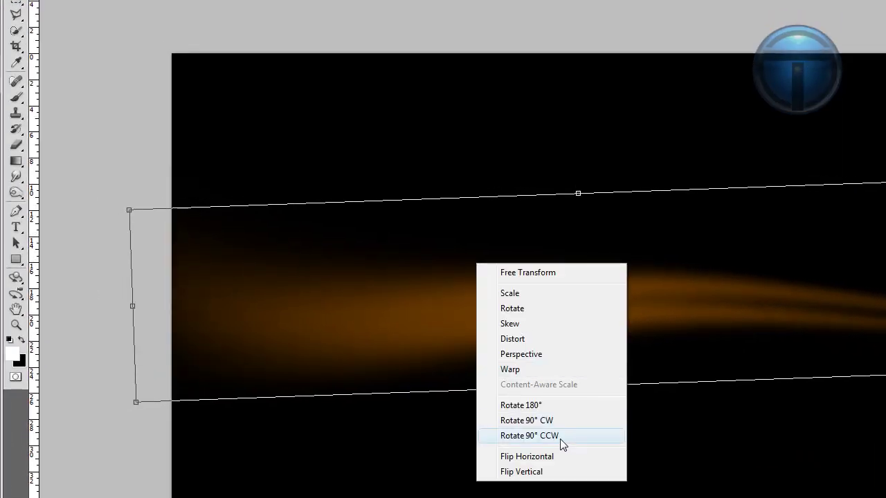
click(543, 372)
drag(137, 407, 136, 326)
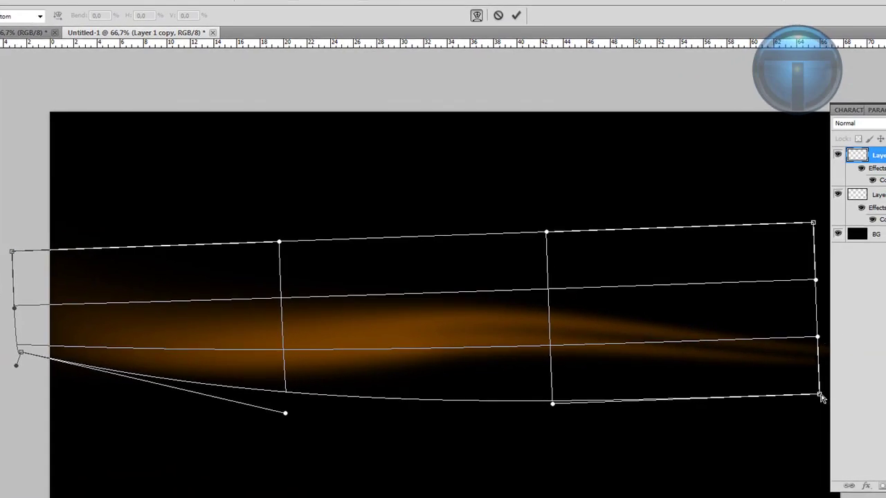
drag(821, 397, 843, 444)
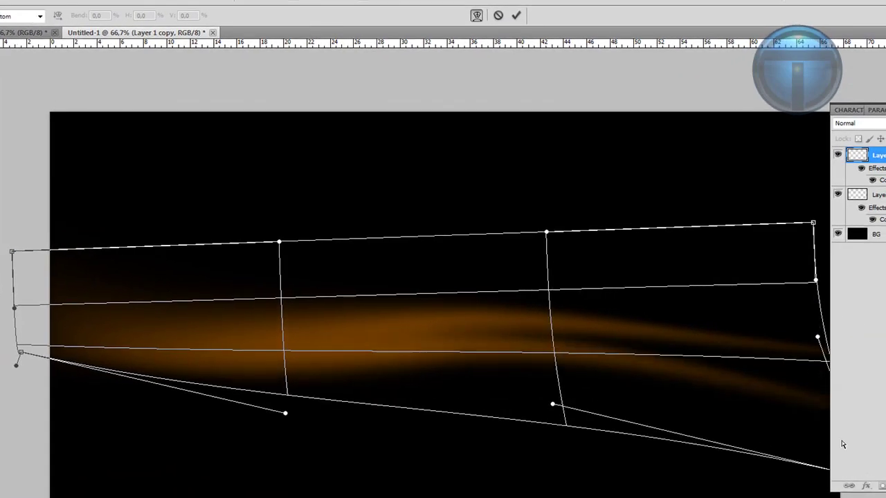
drag(813, 228, 852, 139)
drag(394, 233, 411, 286)
key(Return)
Flip the copied beam horizontally, rotate it slightly clockwise and place it above the original beam.
key(ctrl+t)
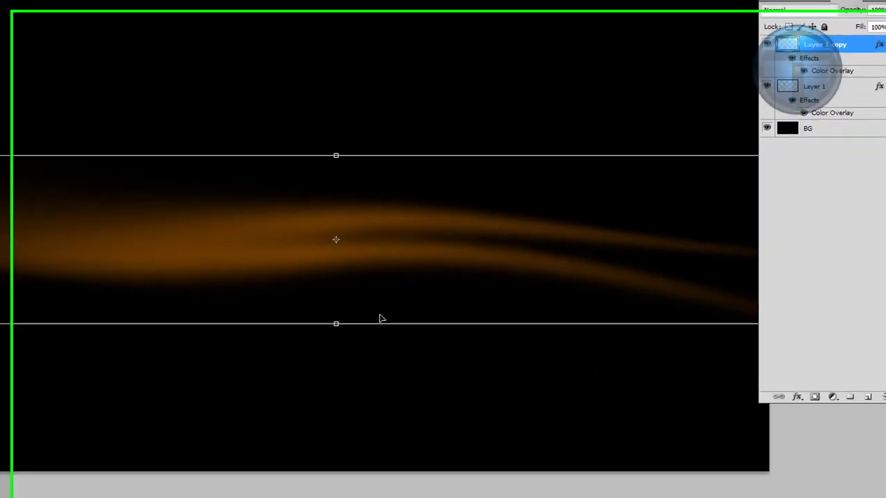
right_click(487, 385)
click(390, 449)
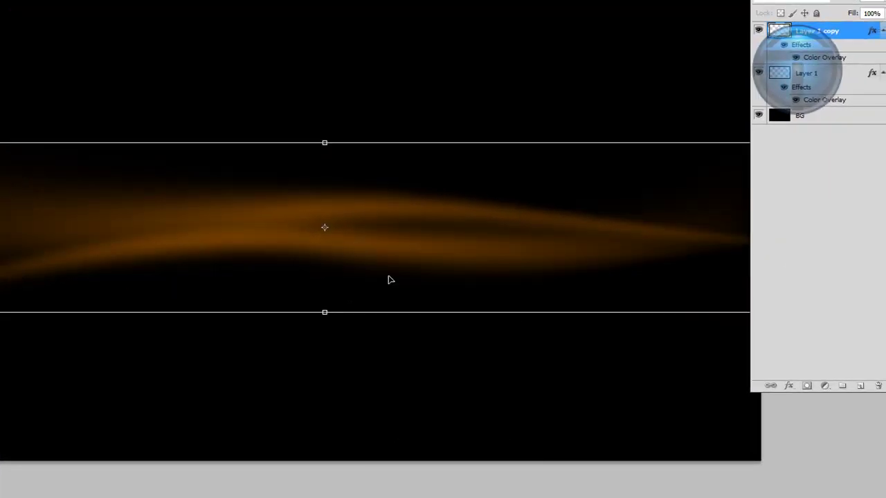
drag(407, 264, 414, 225)
drag(407, 328, 404, 329)
drag(411, 231, 415, 182)
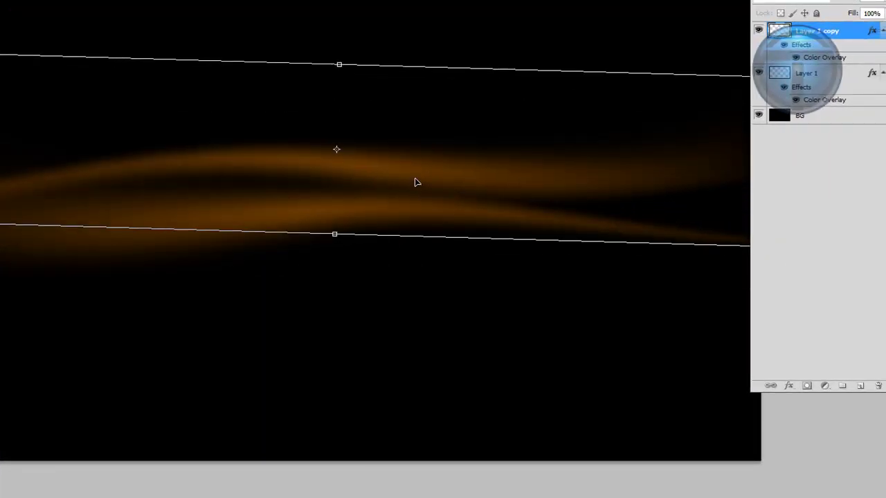
drag(432, 248, 526, 213)
key(Return)
Move Layer 1 copy beneath Layer 1 in the layer order and set its opacity to 25%.
drag(817, 30, 831, 104)
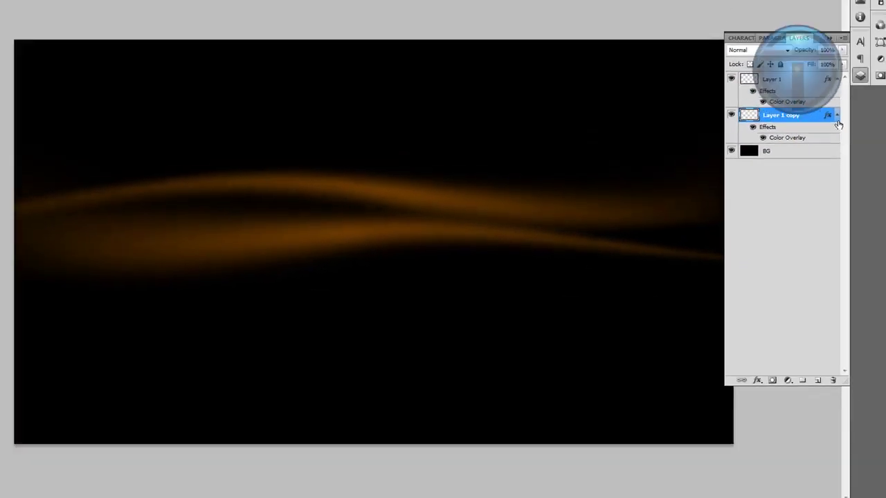
click(837, 116)
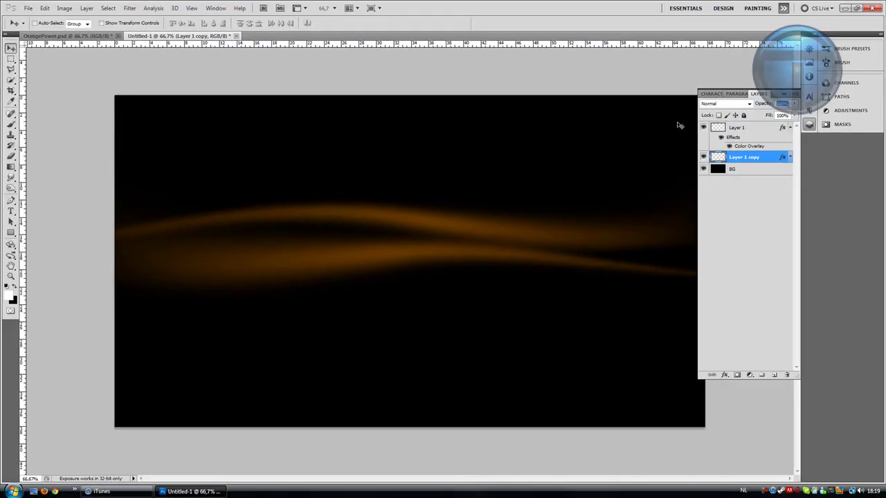
text(25)
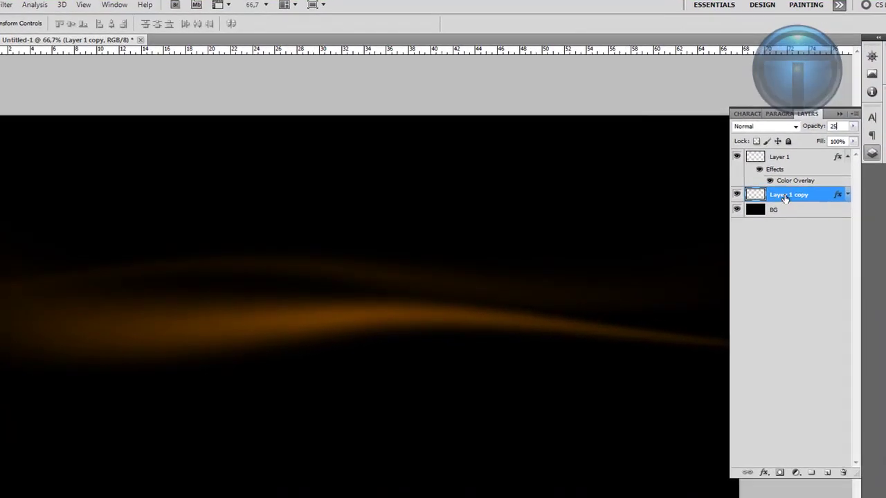
key(Return)
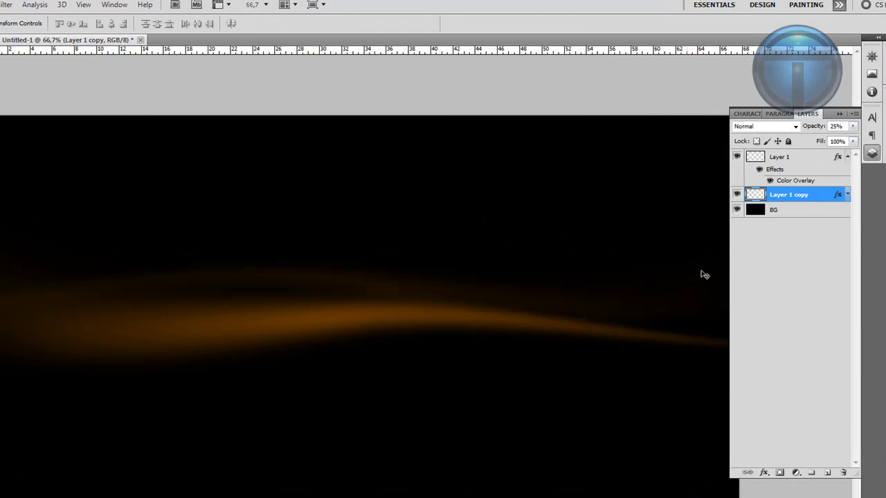
Duplicate Layer 1 copy, shift the new copy down and to the right, and rotate it to about -174.8°.
right_click(783, 193)
click(785, 240)
key(Return)
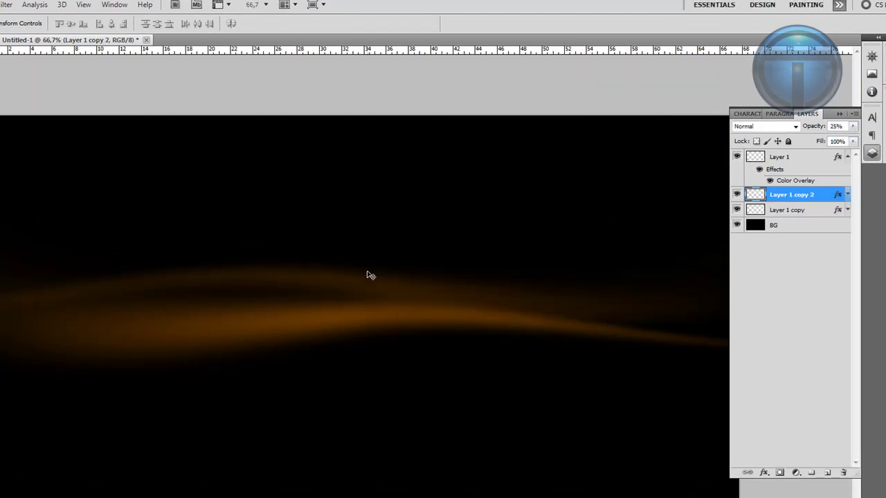
drag(364, 325, 403, 352)
key(ctrl+t)
right_click(508, 459)
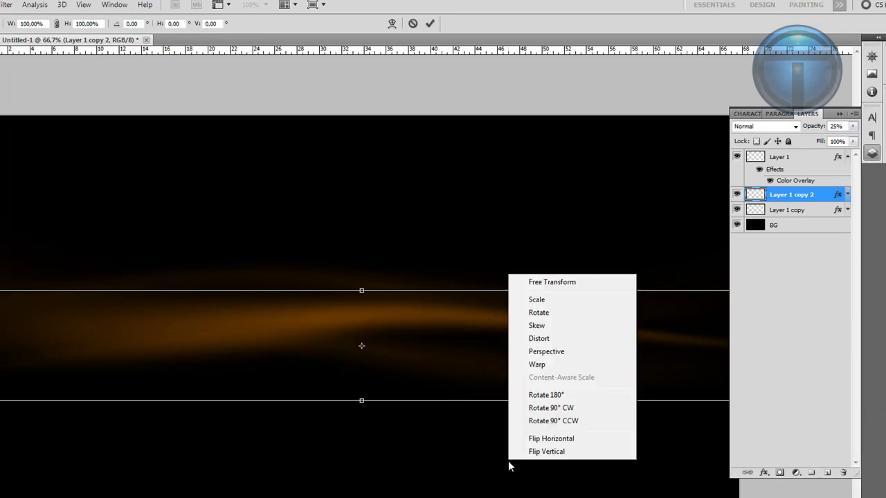
click(451, 446)
drag(452, 446, 215, 263)
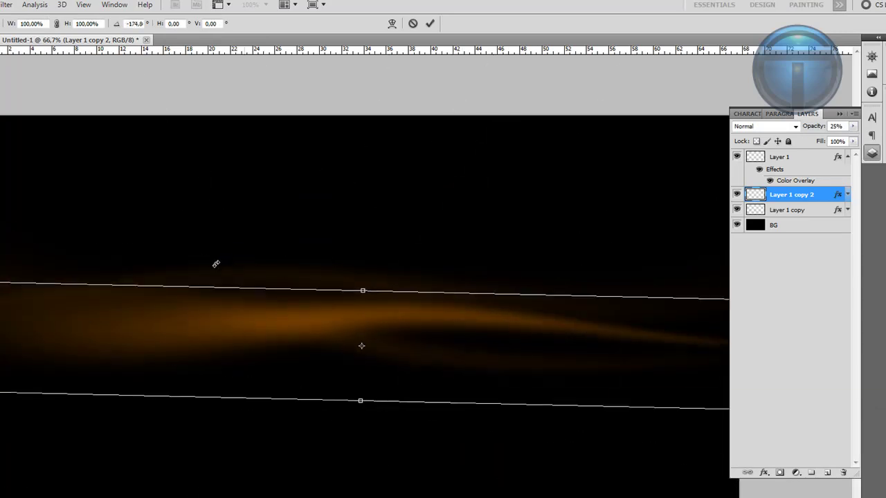
drag(309, 225, 310, 214)
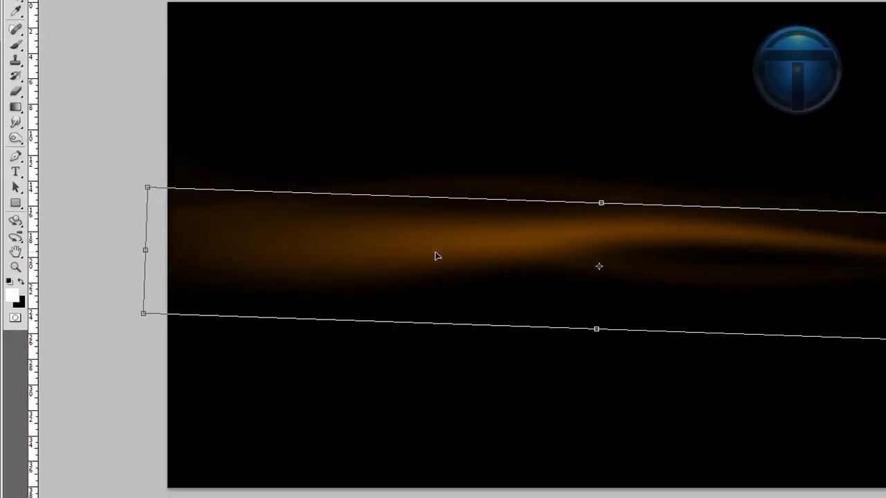
Reposition Layer 1 copy 2 and tilt it counter-clockwise so its right end rises across the main beam.
drag(436, 256, 437, 293)
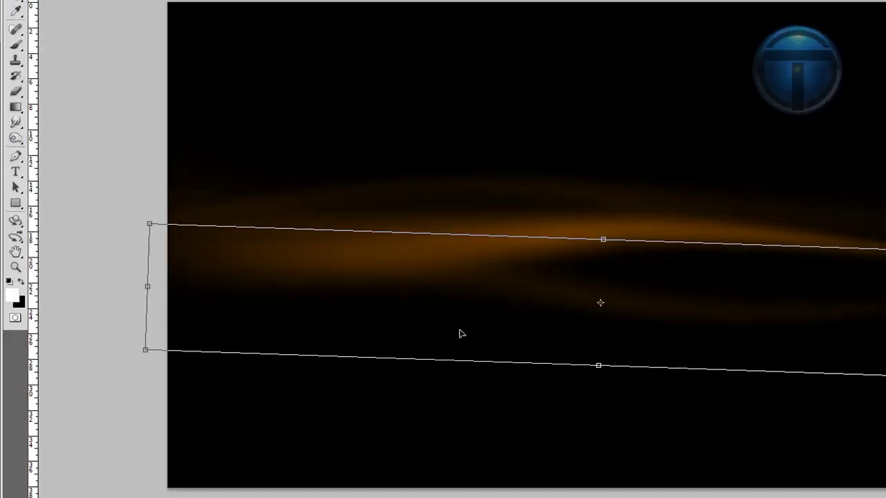
drag(595, 415, 653, 433)
drag(546, 301, 540, 278)
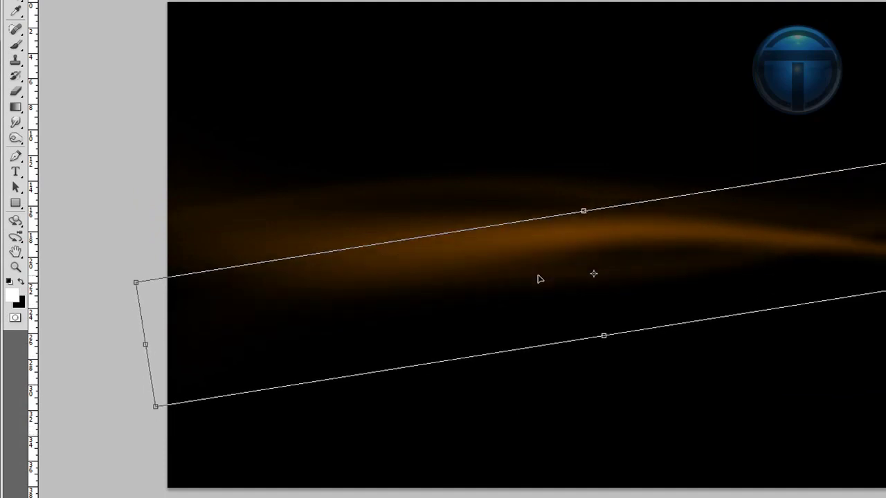
key(Return)
key(ctrl+t)
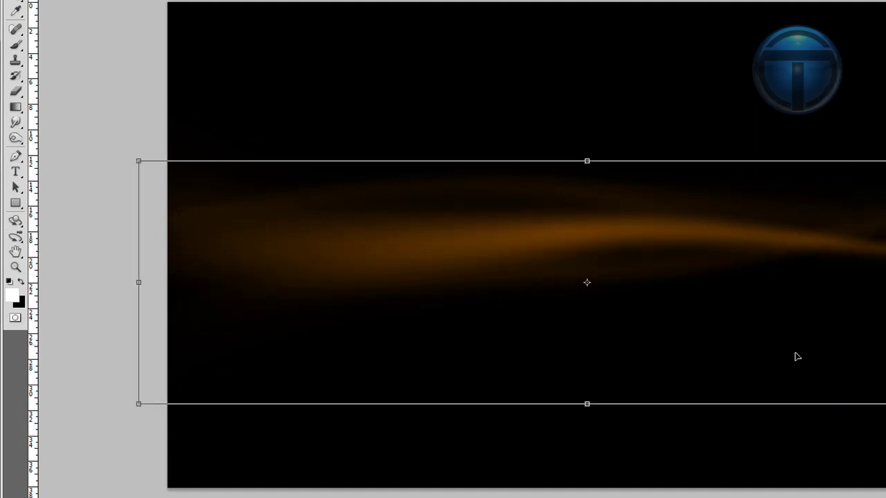
drag(796, 356, 796, 364)
drag(809, 406, 799, 453)
key(Return)
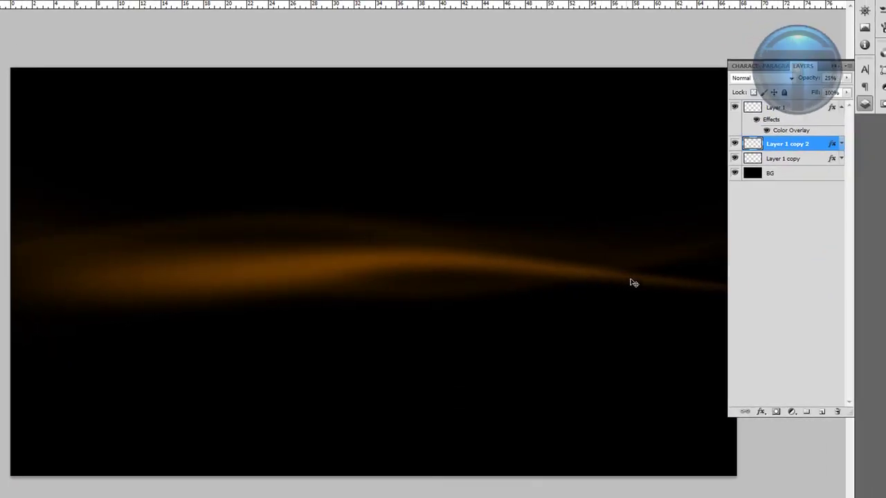
Add a new layer directly above BG and name it Texture.
click(782, 178)
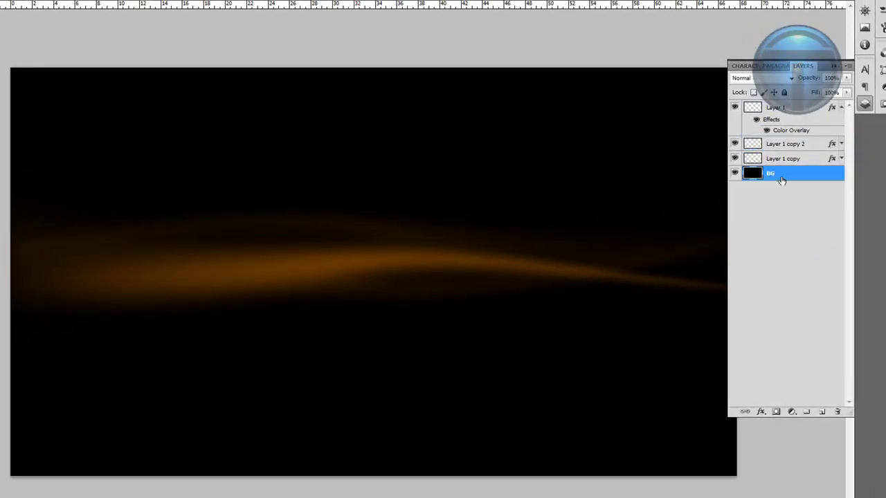
click(821, 413)
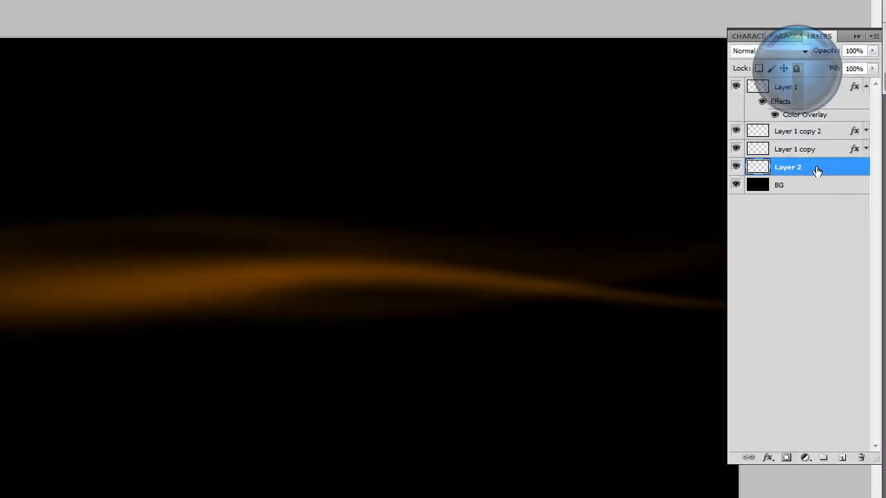
double_click(792, 172)
text(Texture)
key(Return)
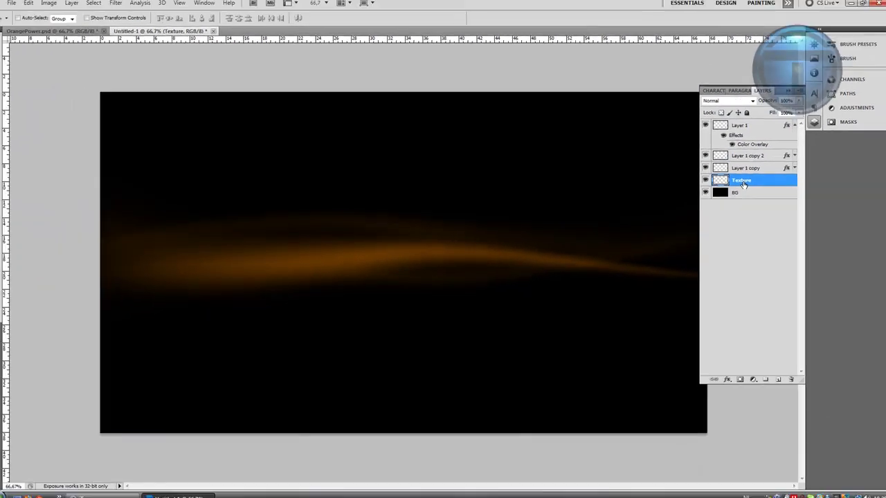
Place Grunge_gray_04.jpg from the Grayscale folder above BG and scale it to about 191% so it covers the whole canvas.
click(28, 9)
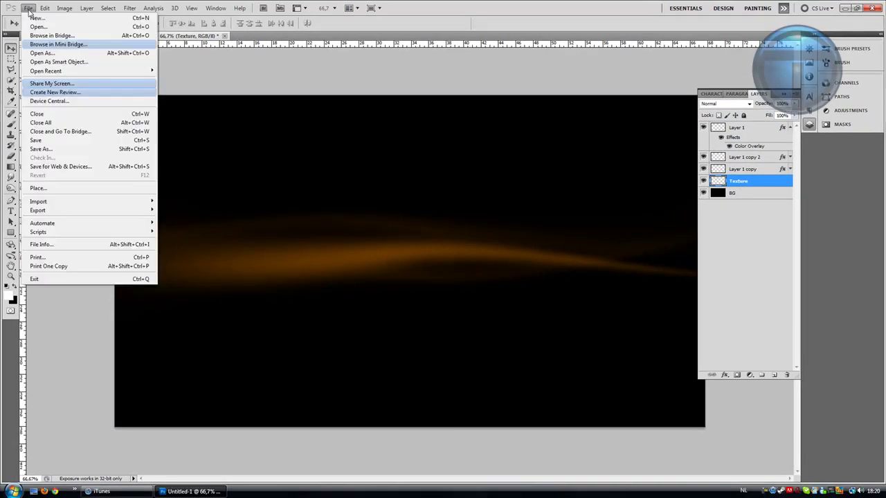
click(40, 188)
scroll(603, 228, down, 3)
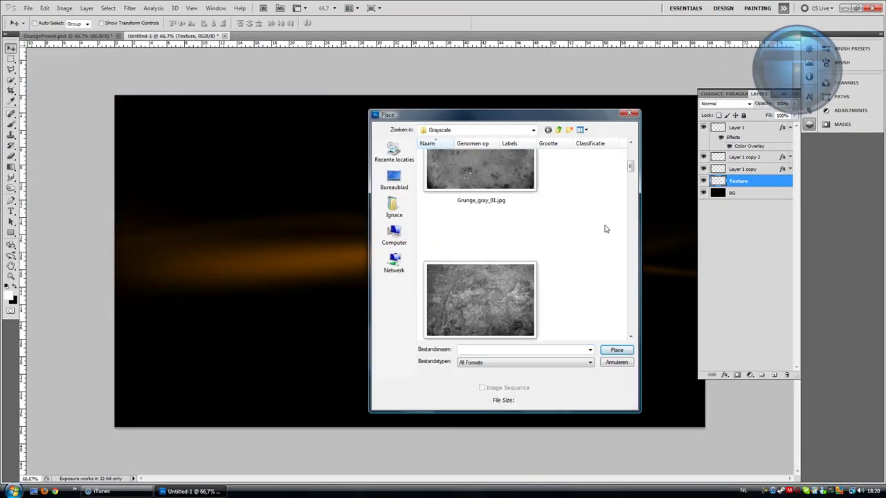
click(495, 302)
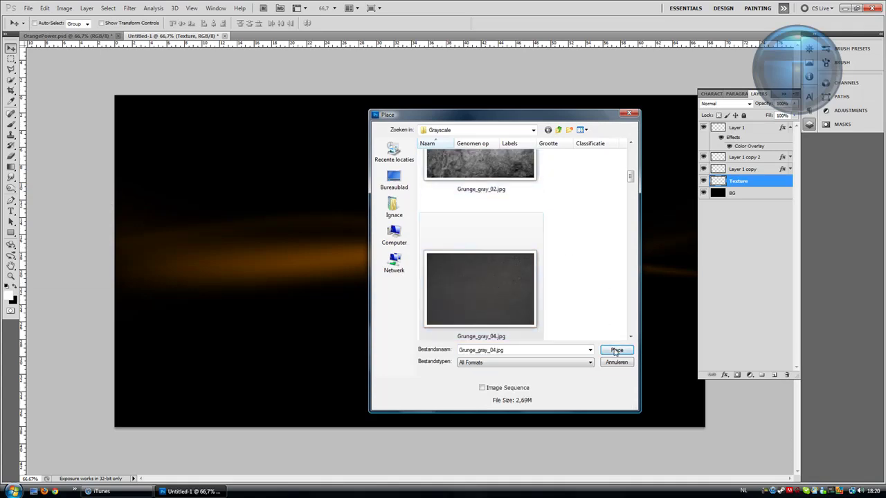
click(616, 351)
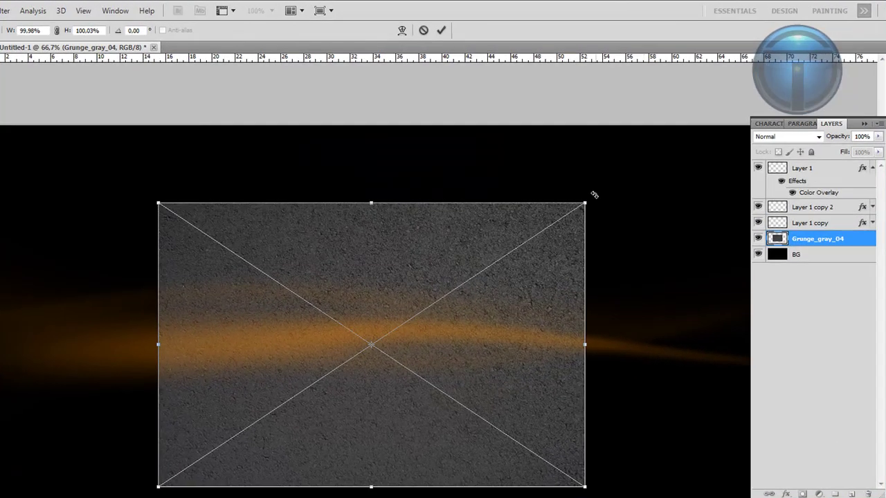
drag(587, 202, 778, 73)
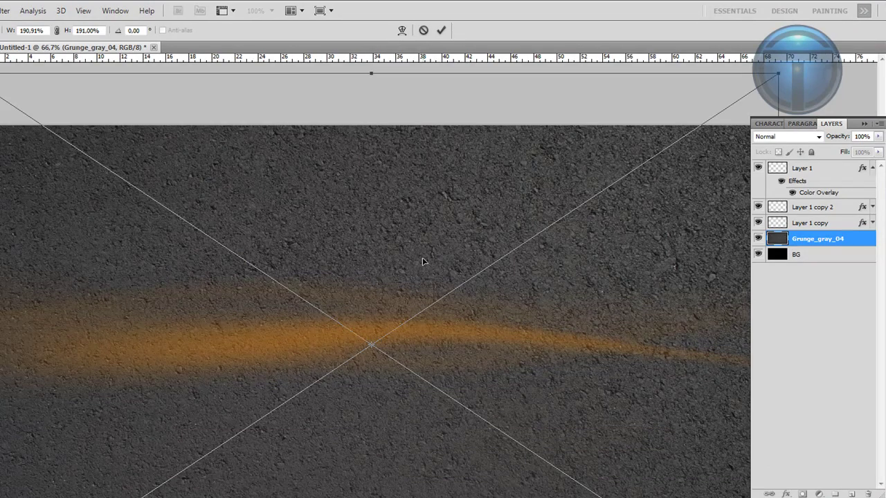
key(Return)
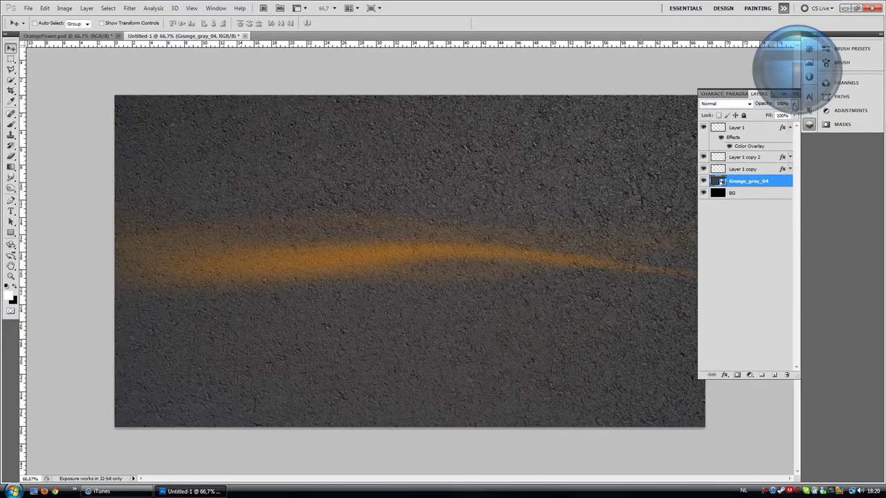
Set the Grunge_gray_04 layer's opacity to 25% and apply a Motion Blur with angle 0° and a distance greater than 25 pixels.
click(794, 104)
drag(792, 117, 744, 116)
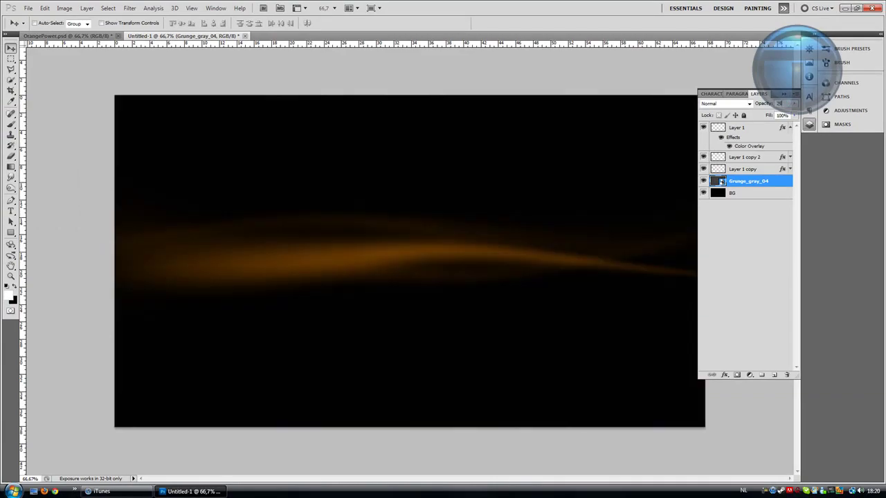
click(129, 7)
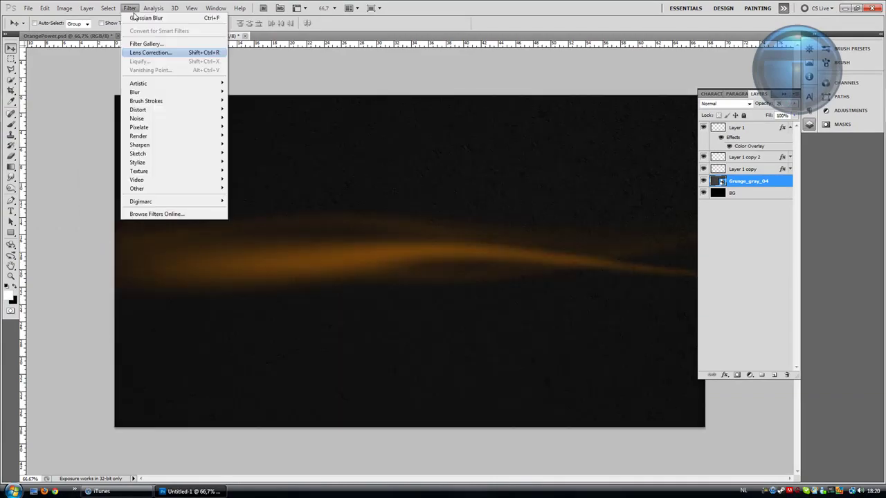
mouse_move(138, 92)
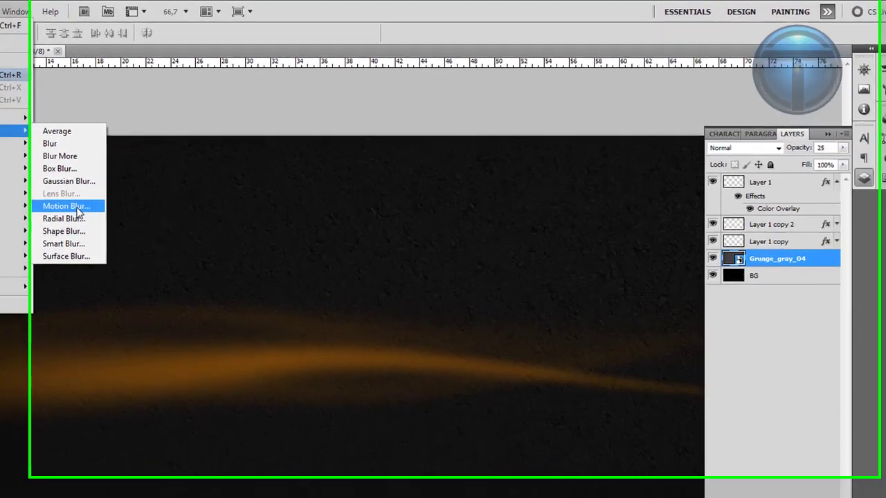
click(260, 143)
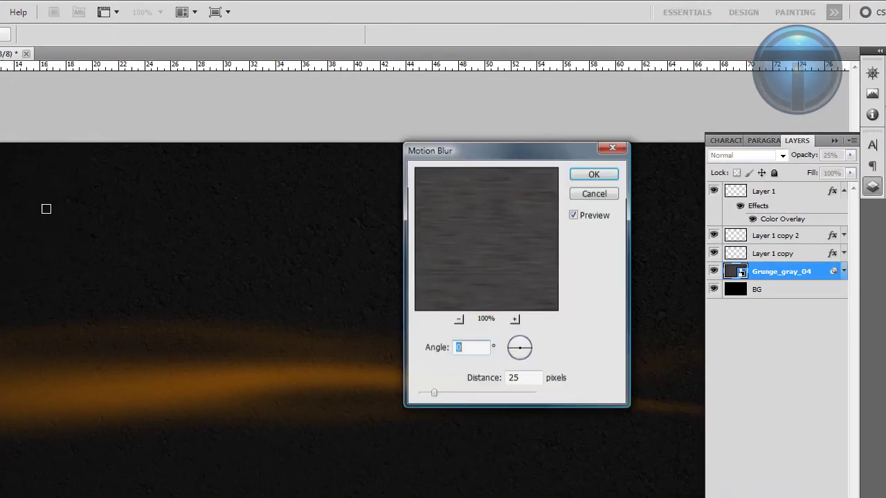
drag(434, 393, 463, 394)
click(594, 174)
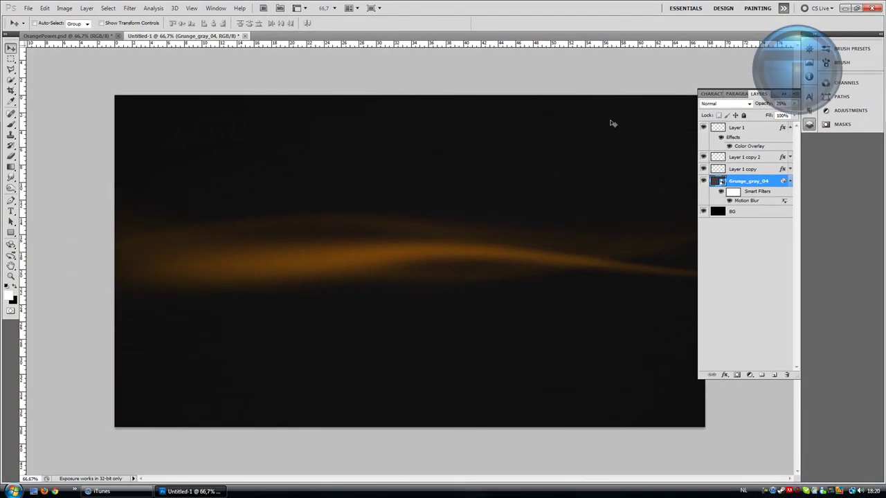
click(225, 199)
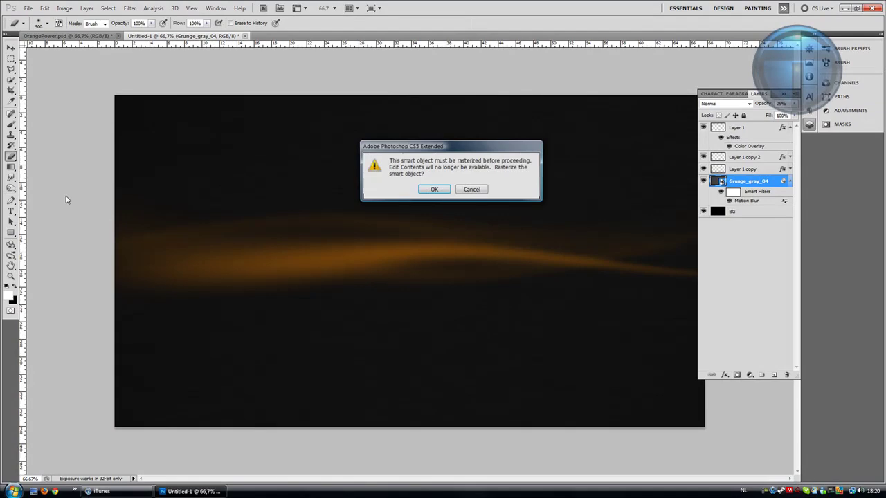
click(473, 191)
click(435, 184)
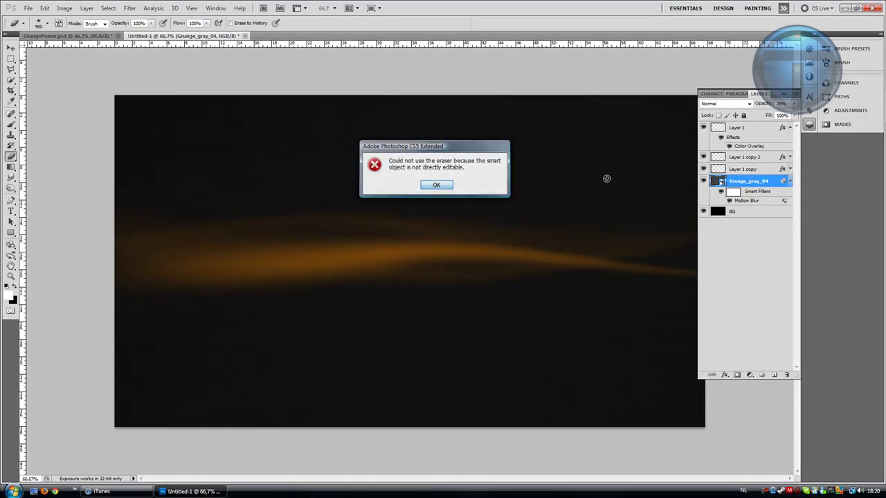
right_click(730, 182)
key(Escape)
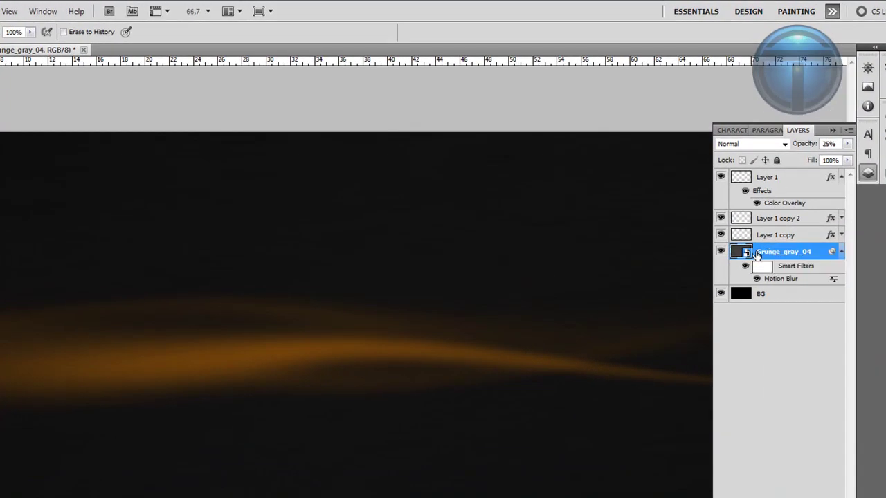
Rasterize the Grunge_gray_04 smart object layer.
right_click(792, 254)
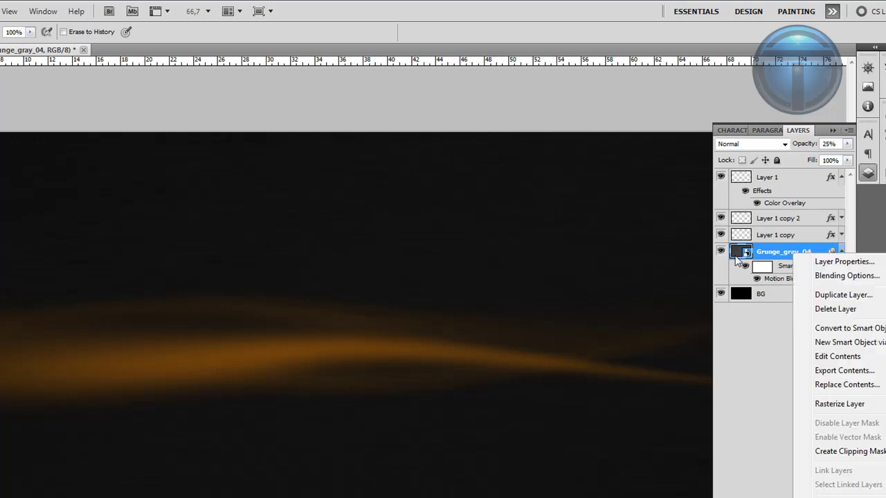
click(848, 406)
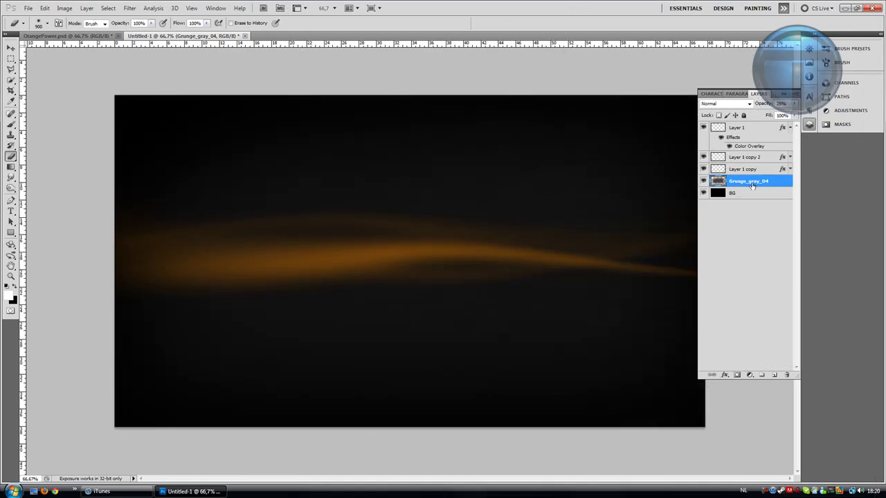
Collapse Layer 1's effects list and add a Hue/Saturation adjustment layer above Layer 1.
click(790, 127)
click(755, 128)
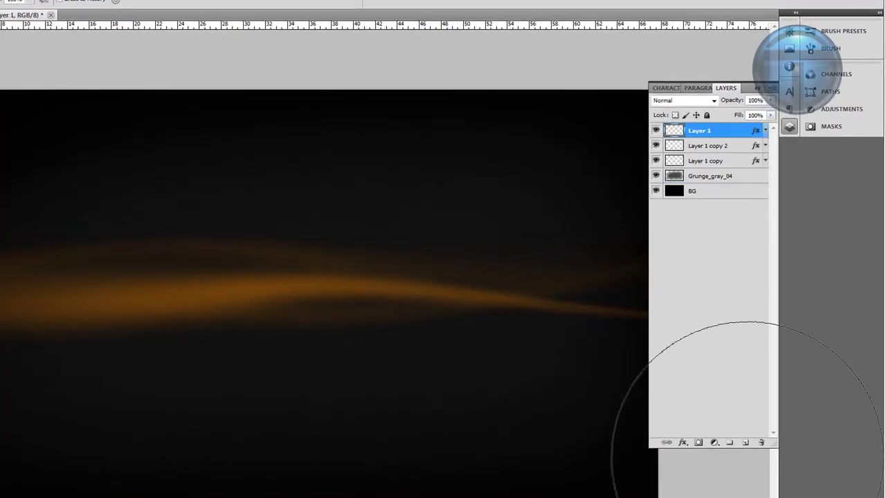
click(745, 443)
key(ctrl+z)
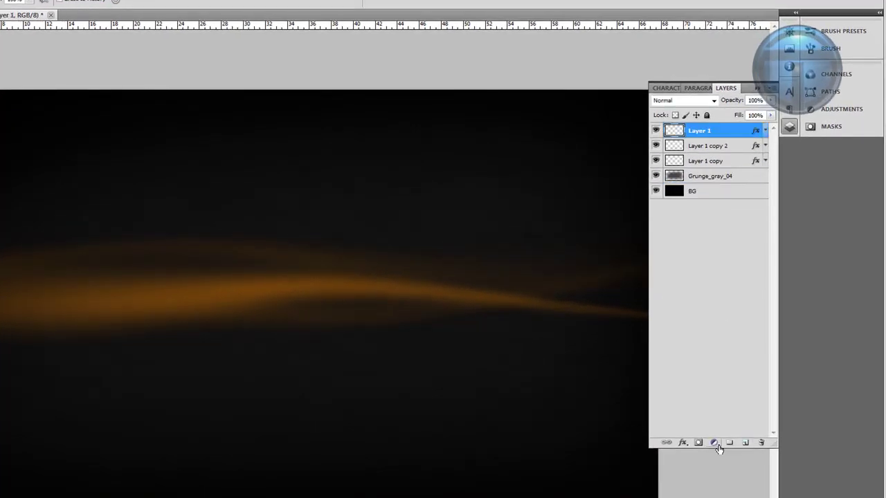
click(712, 443)
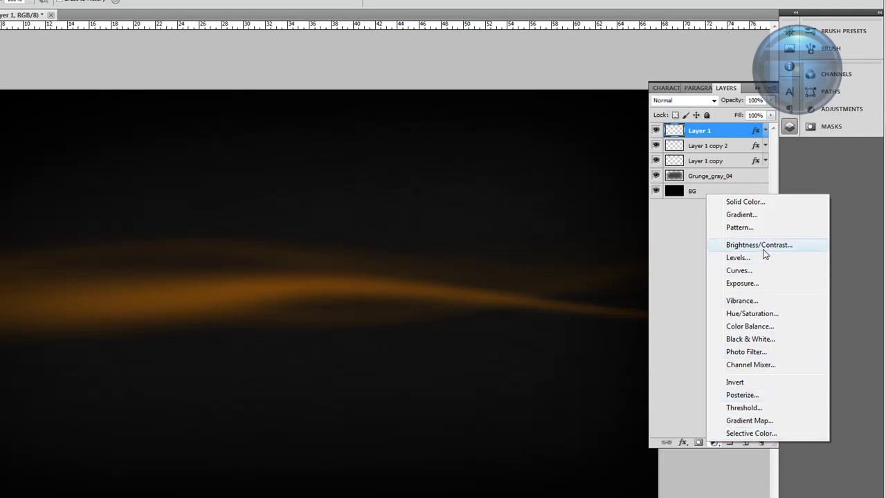
click(750, 318)
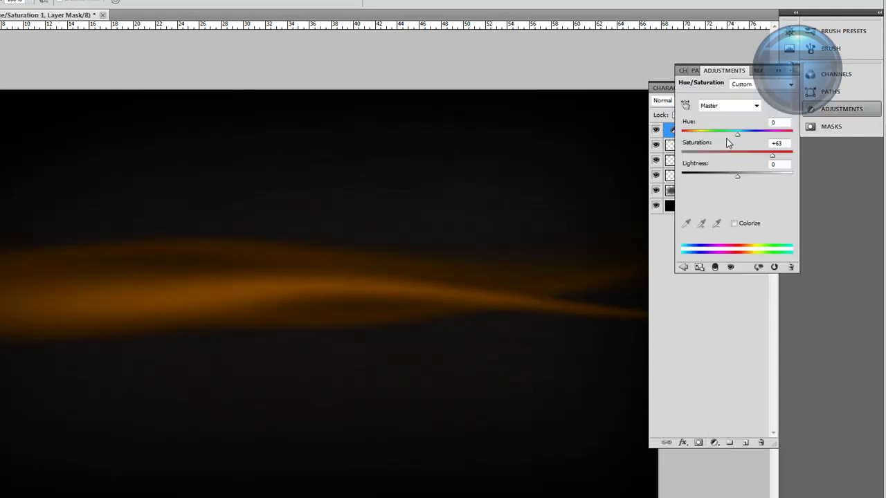
Colorize the image through the Hue/Saturation adjustment with hue 26 and saturation 100.
drag(737, 139, 686, 135)
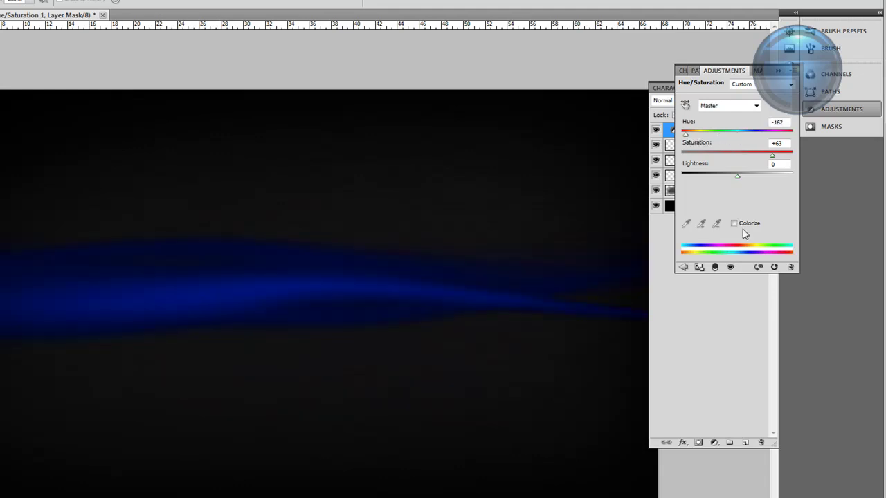
click(735, 223)
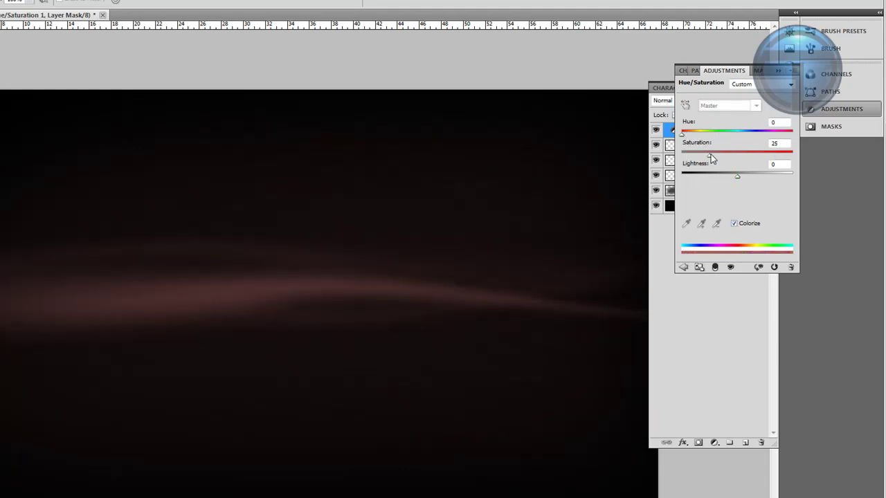
drag(711, 153, 798, 158)
drag(682, 136, 690, 140)
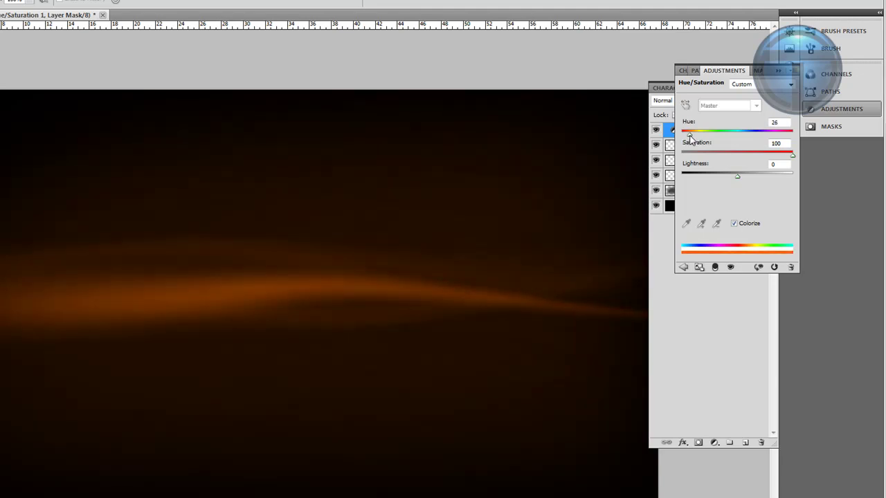
Add a Curves adjustment layer above the Hue/Saturation layer and shape a contrast-boosting S-curve with its lower point at input 82, output 64.
click(669, 139)
click(718, 447)
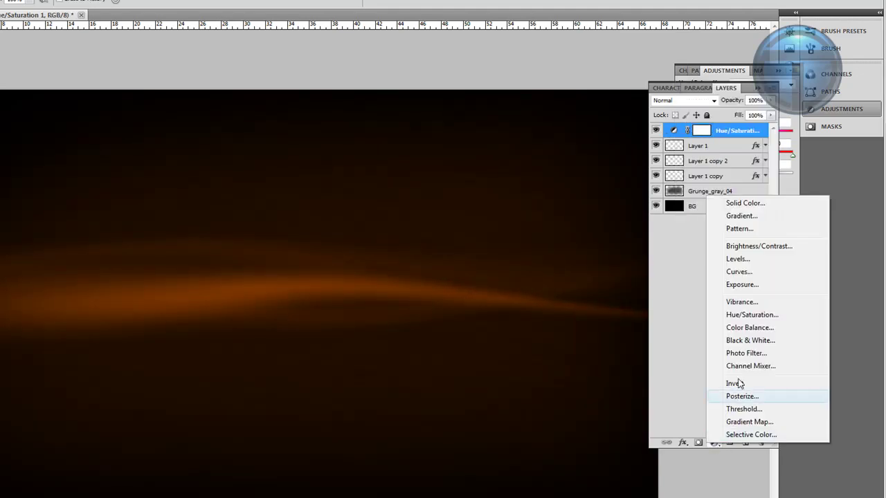
click(734, 273)
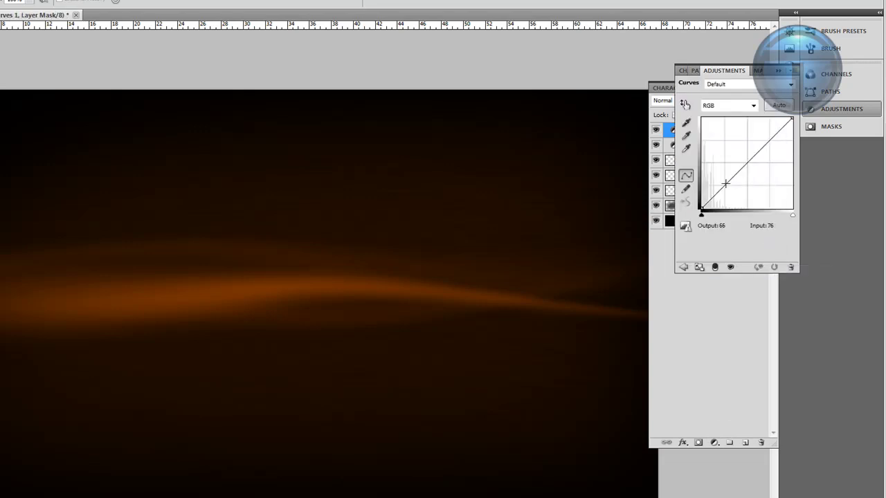
drag(725, 182, 735, 191)
drag(757, 142, 765, 137)
drag(735, 192, 731, 187)
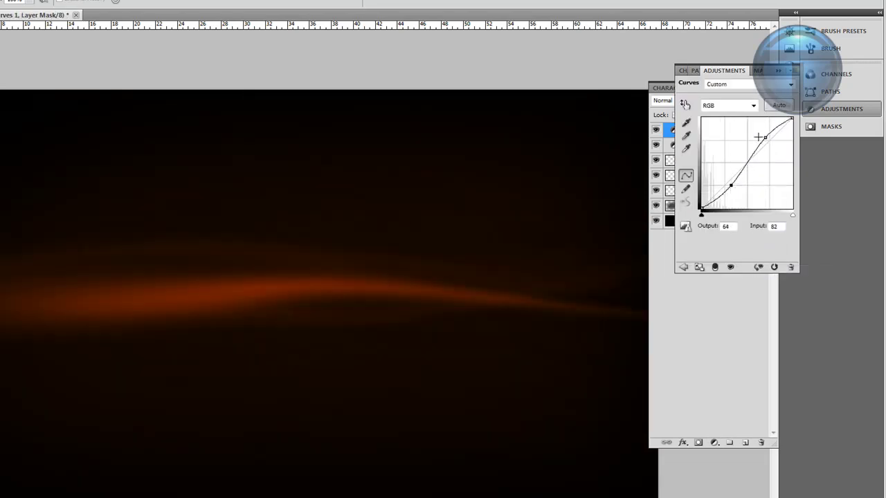
click(743, 313)
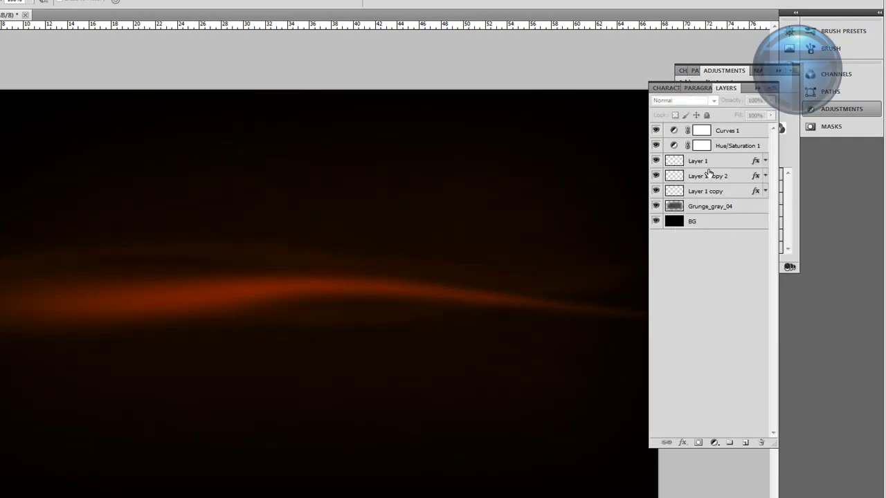
Set the blend mode of Layer 1 copy, Layer 1 copy 2 and Layer 1 to Linear Dodge (Add).
click(698, 195)
click(685, 100)
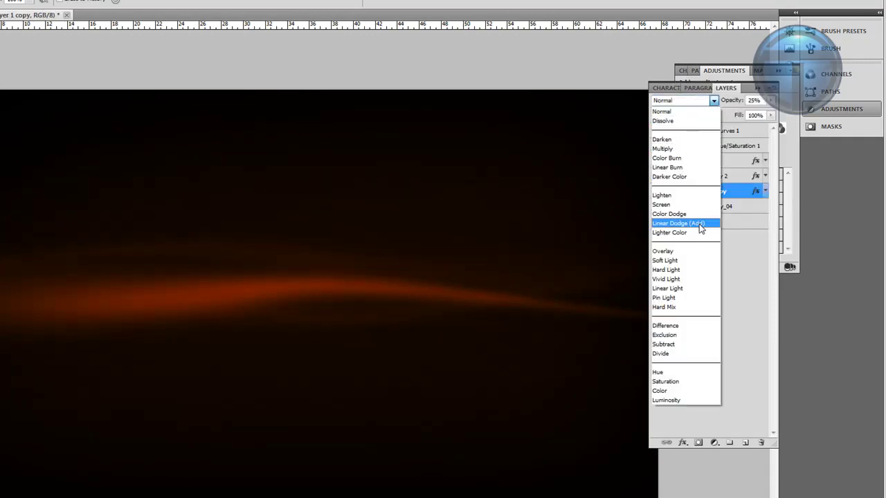
click(678, 222)
click(733, 176)
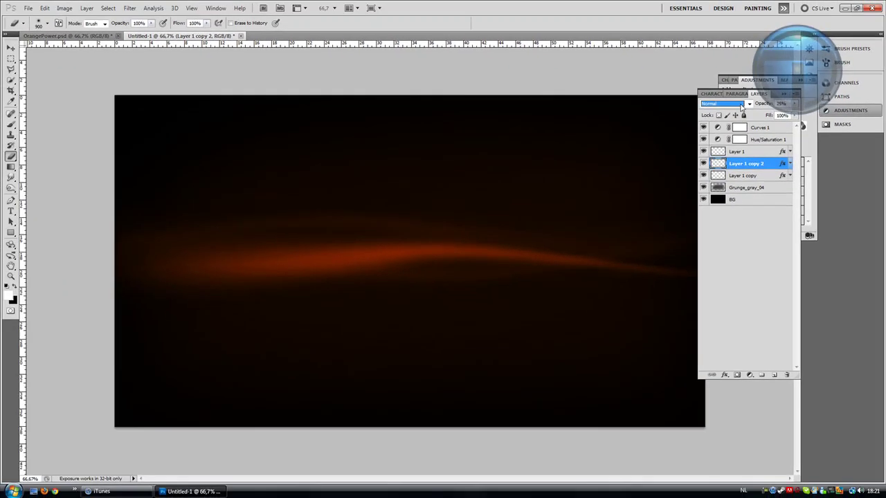
click(714, 100)
click(738, 201)
click(737, 151)
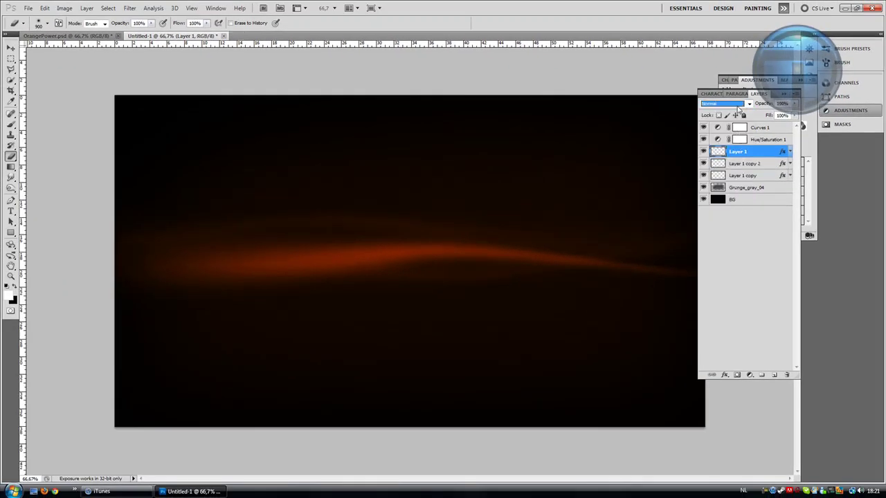
click(723, 103)
click(737, 202)
Add an Outer Glow effect to Layer 1 copy in Untitled-1 with the orange glow color #ffb400.
click(69, 36)
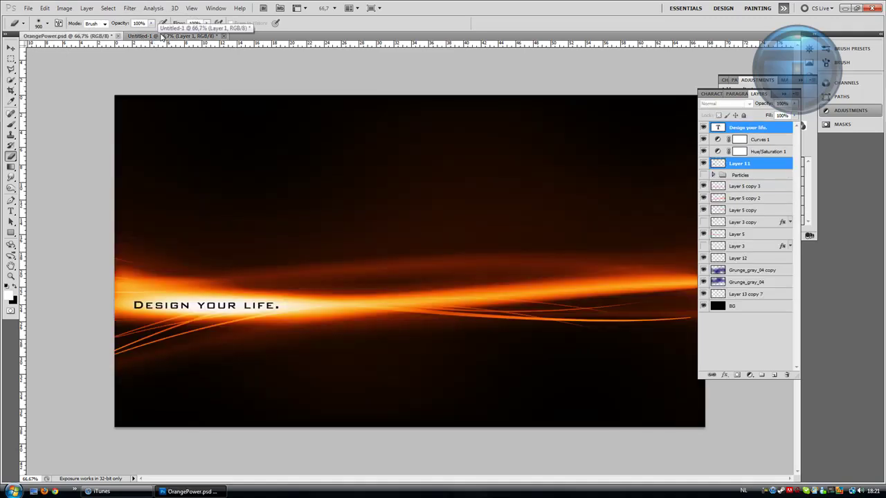
click(160, 36)
click(740, 175)
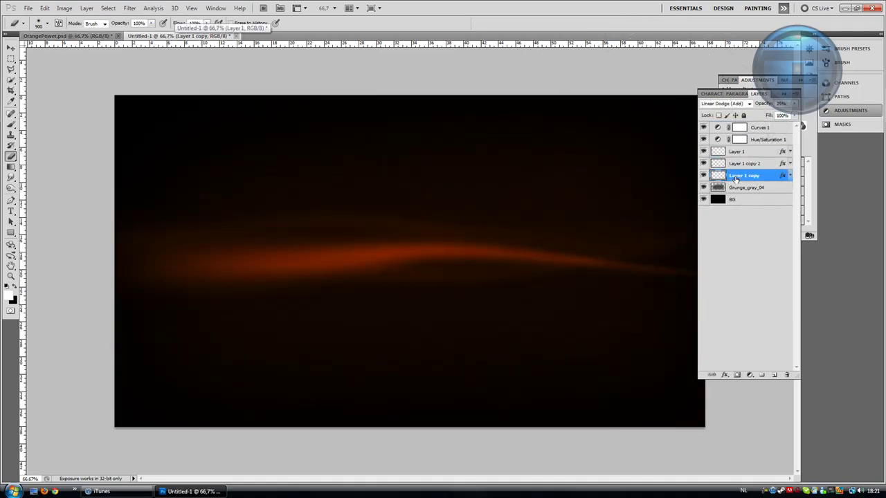
right_click(732, 177)
click(761, 194)
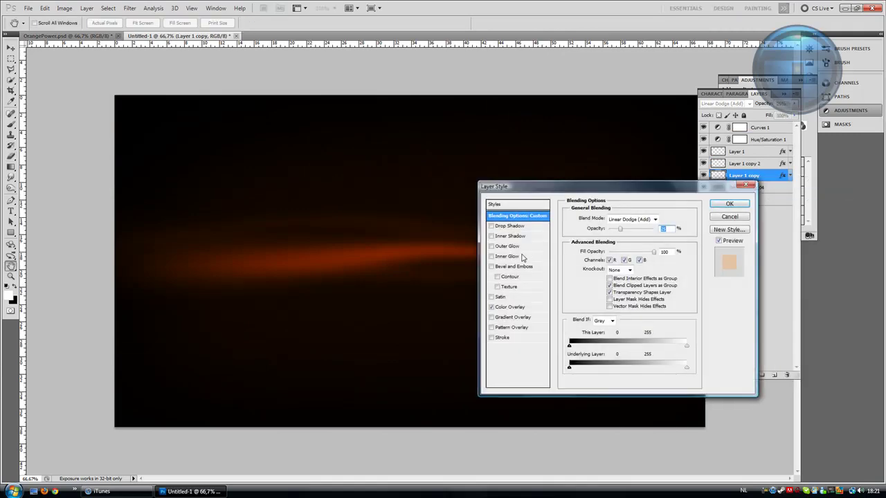
click(506, 246)
click(588, 250)
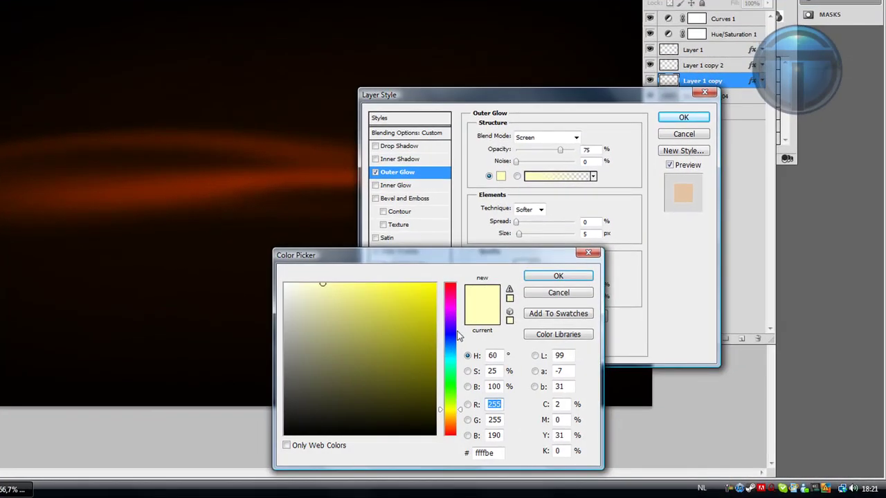
click(463, 298)
click(477, 425)
drag(450, 427, 450, 419)
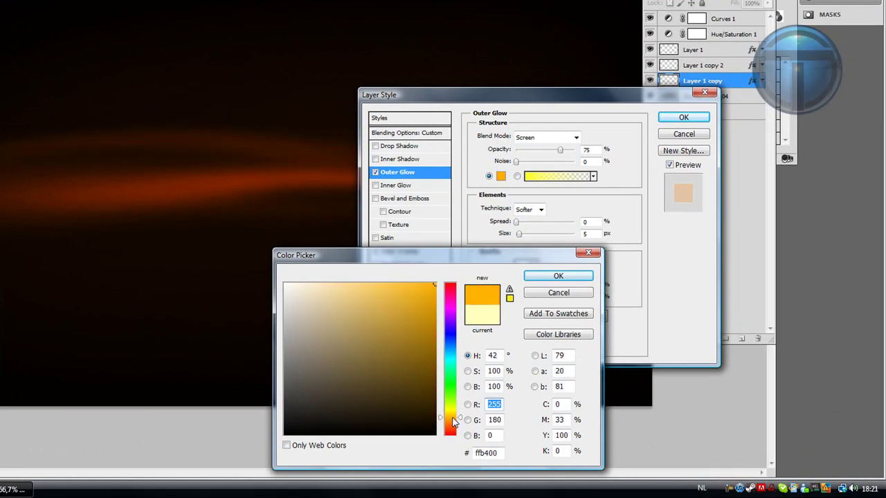
click(537, 280)
Set the outer glow's blend mode to Normal and its size to 46 px.
click(551, 135)
click(526, 149)
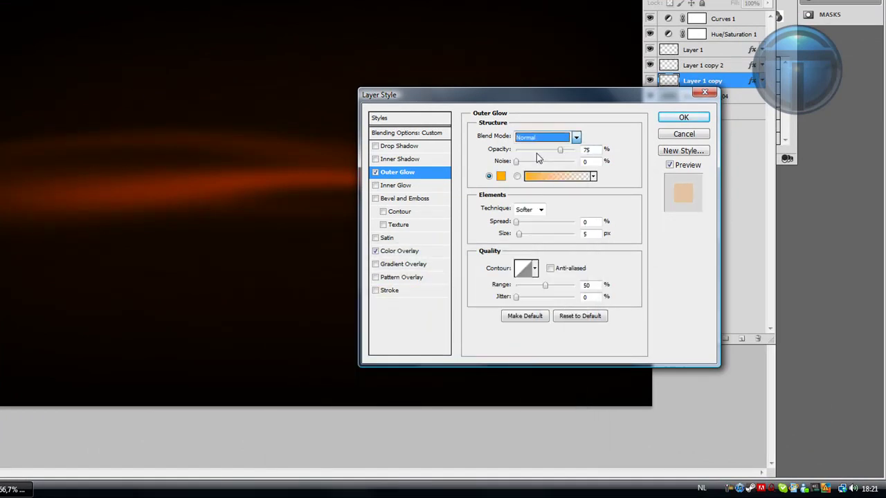
click(529, 236)
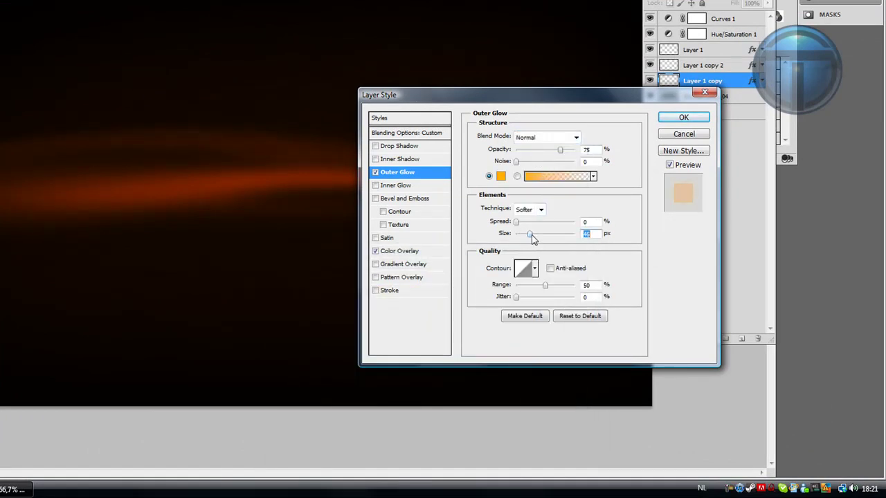
Add an Inner Glow to Layer 1 copy with Normal blend mode and color #ff9600, and apply the layer style.
click(397, 187)
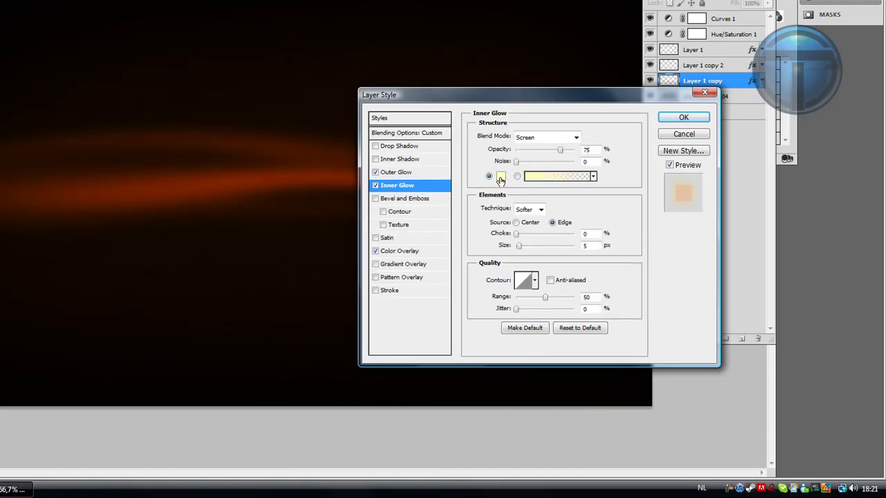
click(561, 136)
click(526, 145)
click(500, 176)
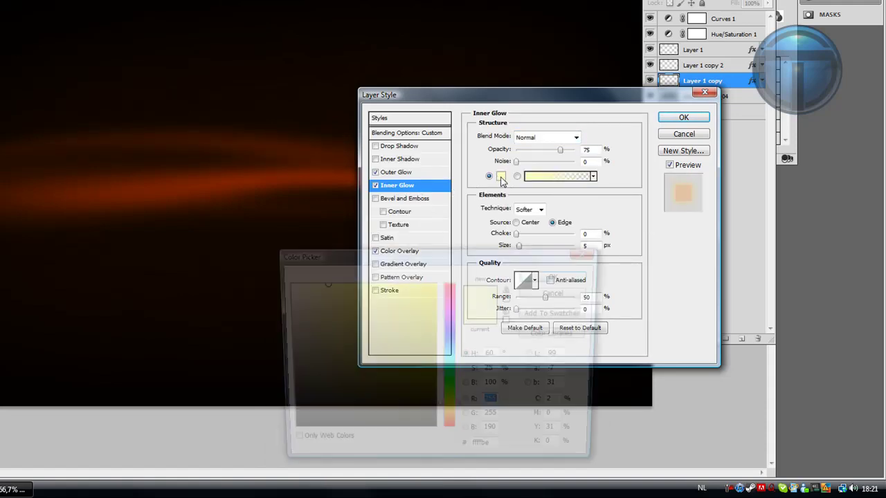
drag(455, 388, 454, 420)
drag(343, 284, 436, 283)
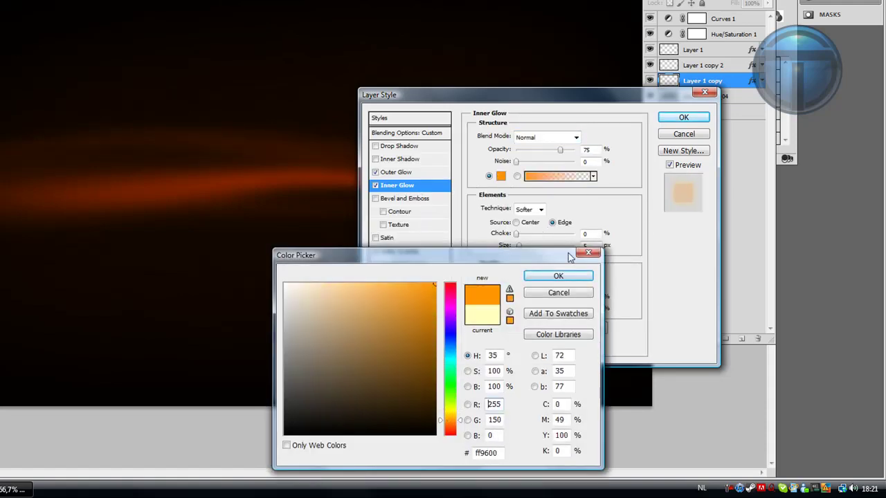
click(551, 280)
click(683, 117)
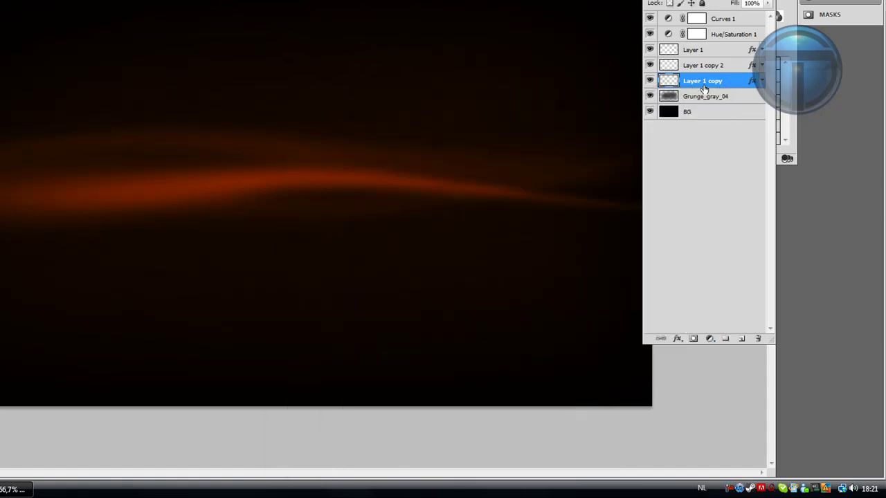
Copy the layer style of Layer 1 copy and paste it onto Layer 1 copy 2 and Layer 1.
right_click(704, 86)
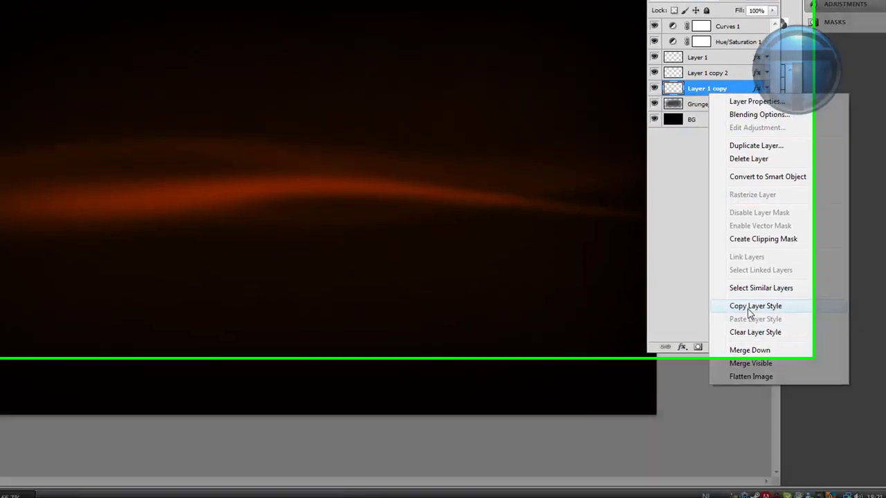
click(751, 298)
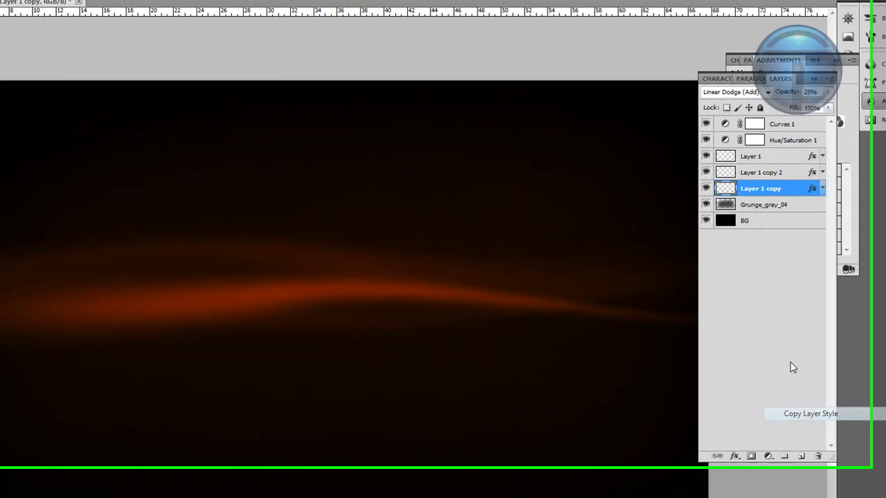
right_click(767, 206)
click(809, 437)
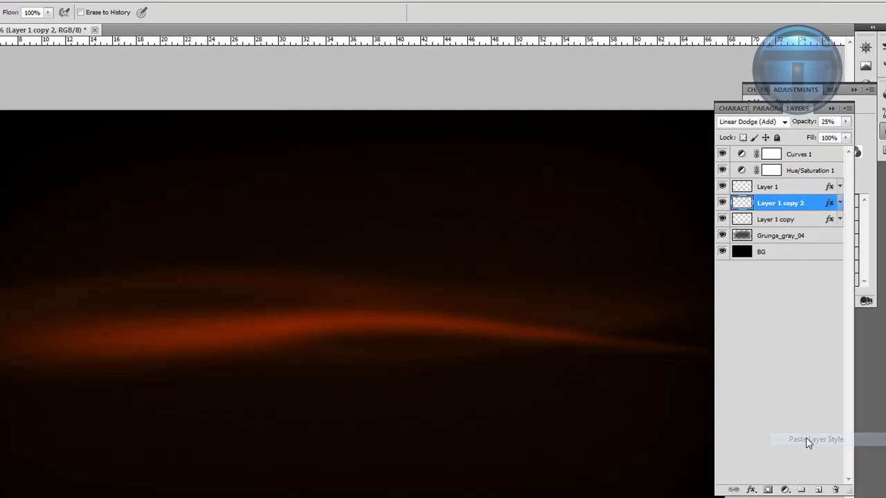
right_click(766, 189)
click(806, 420)
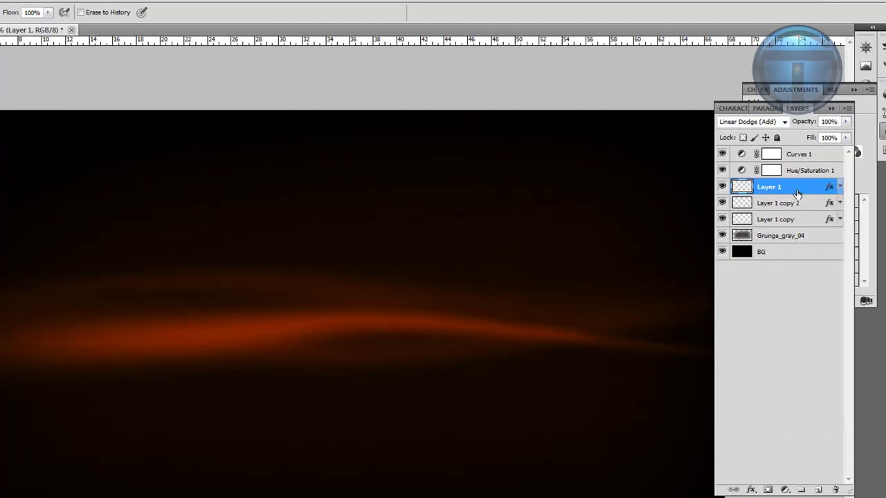
right_click(797, 194)
click(830, 425)
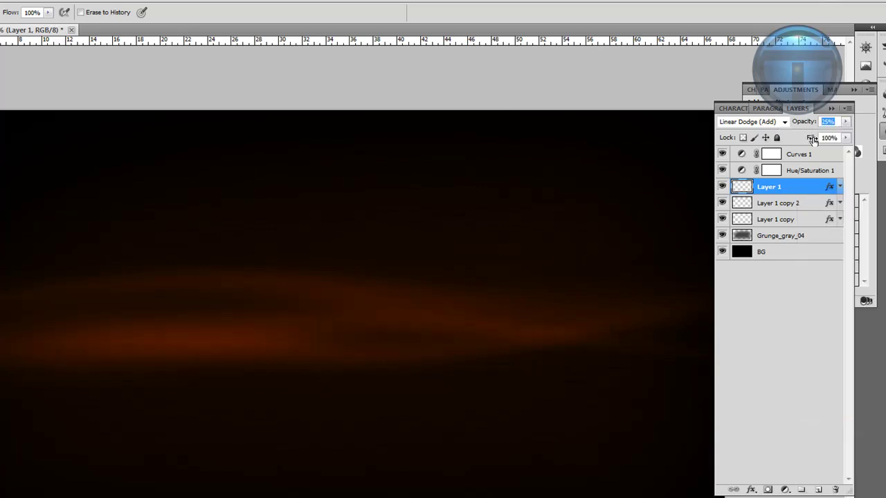
Set Layer 1's opacity to 100% and switch to the Move tool.
text(100)
key(Return)
key(v)
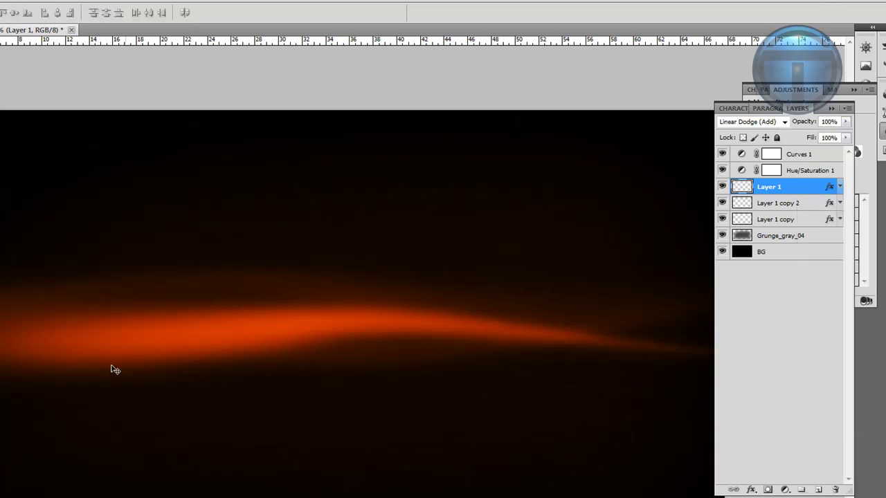
Duplicate Layer 1 and clear the layer style from the duplicate.
right_click(780, 194)
click(802, 245)
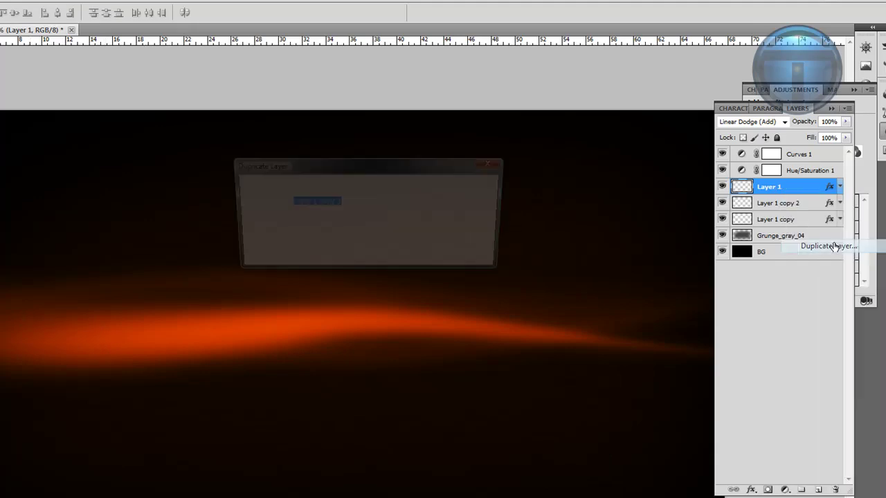
key(Return)
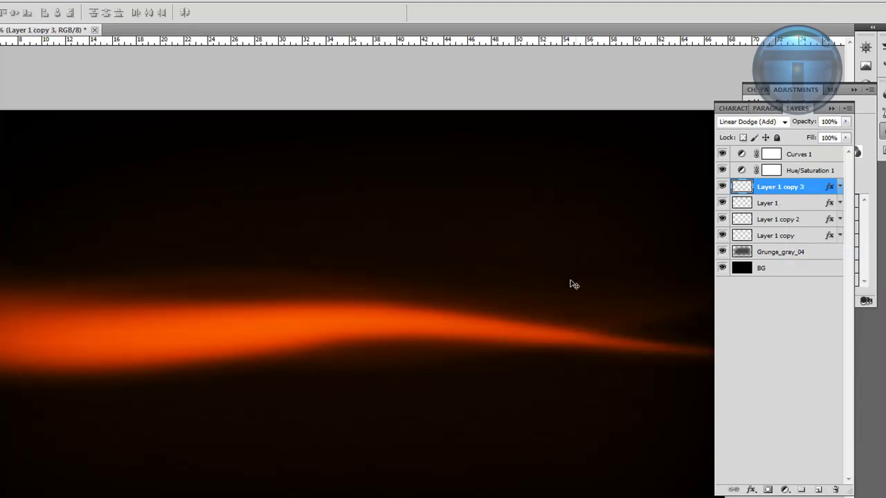
right_click(774, 196)
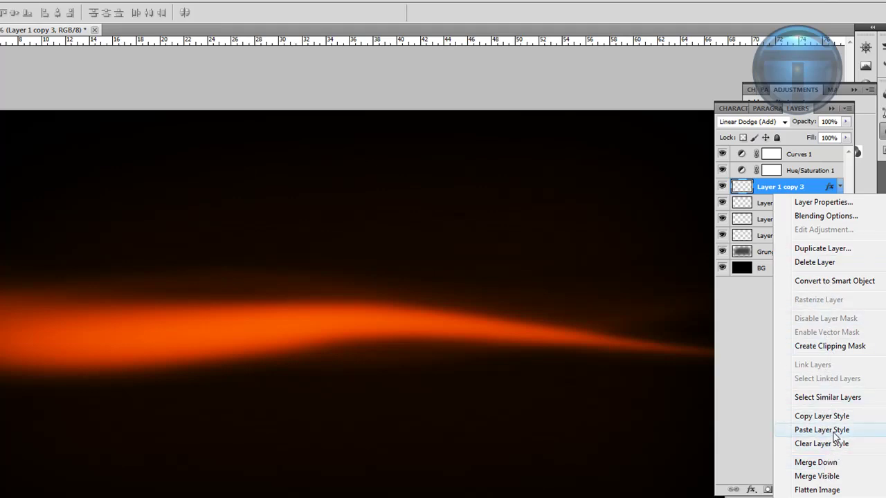
click(832, 443)
Scale the duplicated beam layer down slightly about its center with Free Transform.
key(ctrl+t)
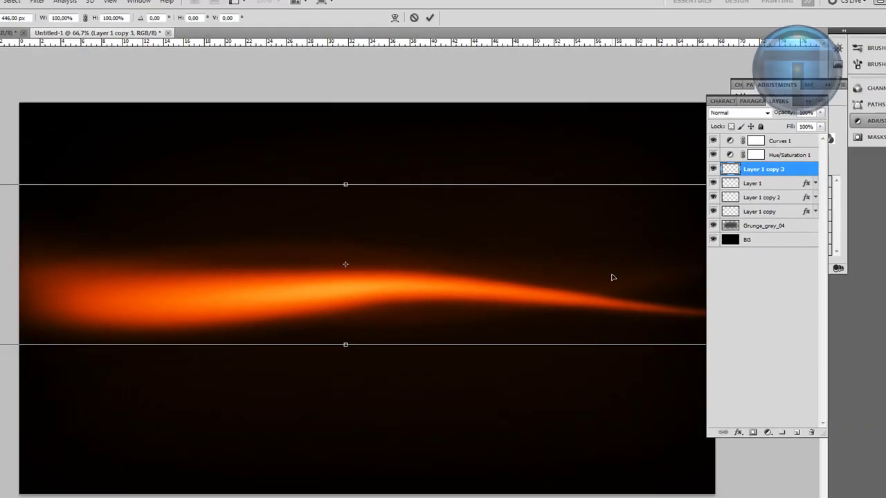
drag(74, 164, 92, 168)
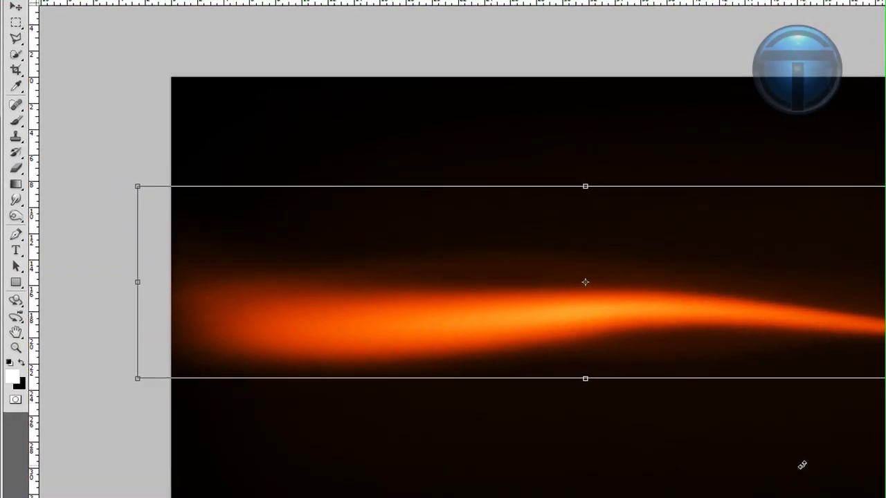
drag(802, 466, 358, 151)
key(ctrl+z)
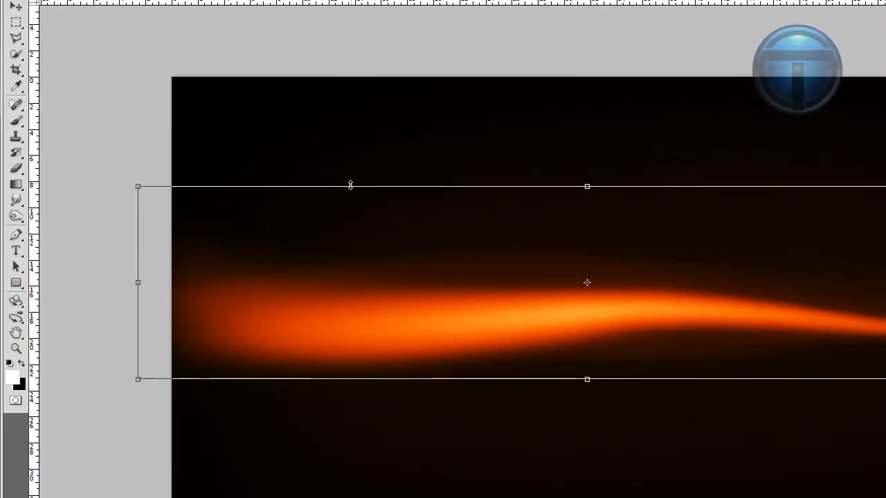
key(Return)
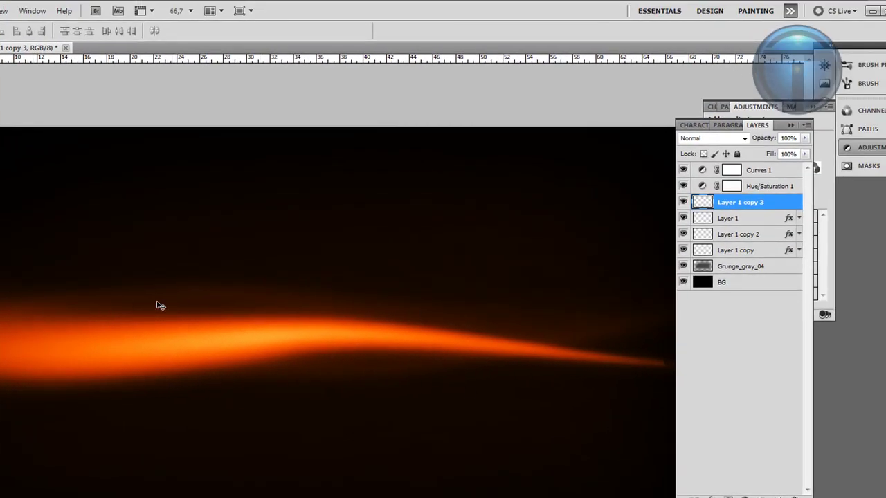
Select the four beam layers from Layer 1 copy 3 to Layer 1 copy and move them down below the canvas's vertical center.
shift+click(733, 250)
key(shift+Down)
key(shift+Down)
key(shift+Down)
key(shift+Down)
key(shift+Down)
key(shift+Down)
key(shift+Down)
key(shift+Down)
key(shift+Down)
key(shift+Down)
key(shift+Down)
key(shift+Down)
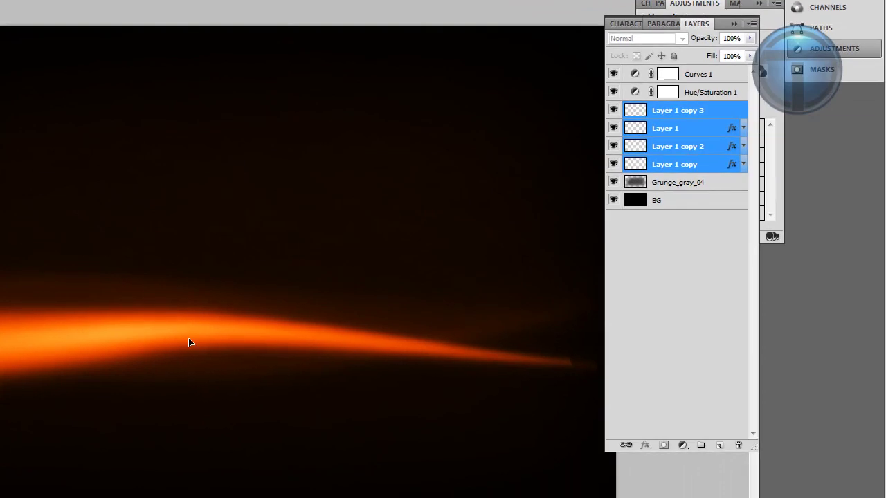
key(shift+Down)
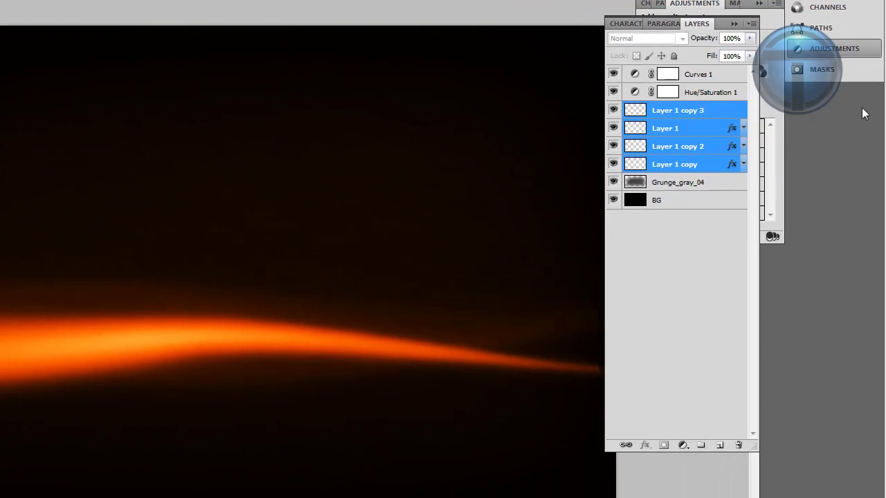
Merge the four selected beam layers into one and duplicate the merged layer.
right_click(683, 167)
click(719, 458)
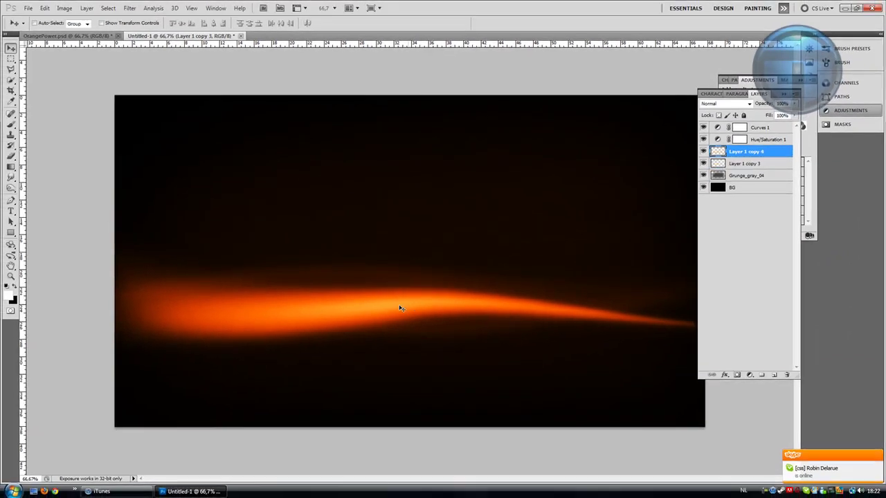
key(ctrl+j)
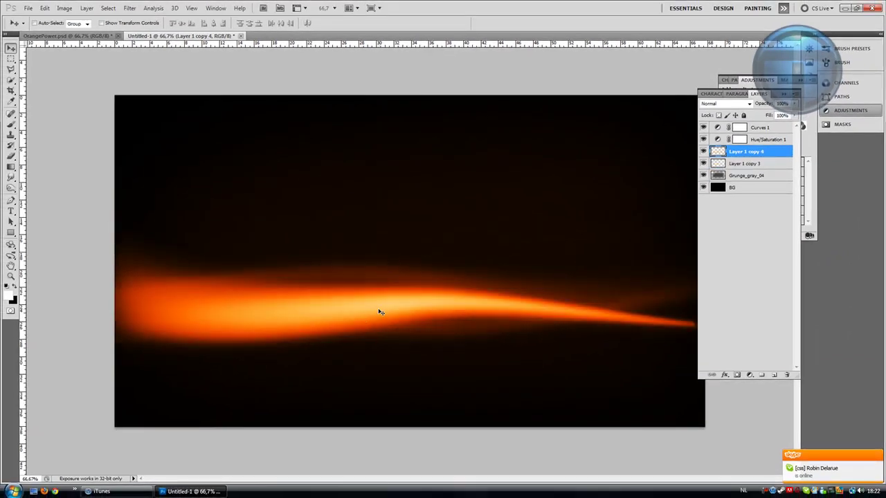
Rotate the duplicated beam layer to about 179° with Free Transform, then scale it to about 118% and reposition it over the original beam.
key(ctrl+t)
mouse_move(273, 142)
mouse_down()
mouse_move(222, 382)
mouse_move(180, 170)
mouse_move(275, 145)
mouse_up()
drag(319, 253, 357, 262)
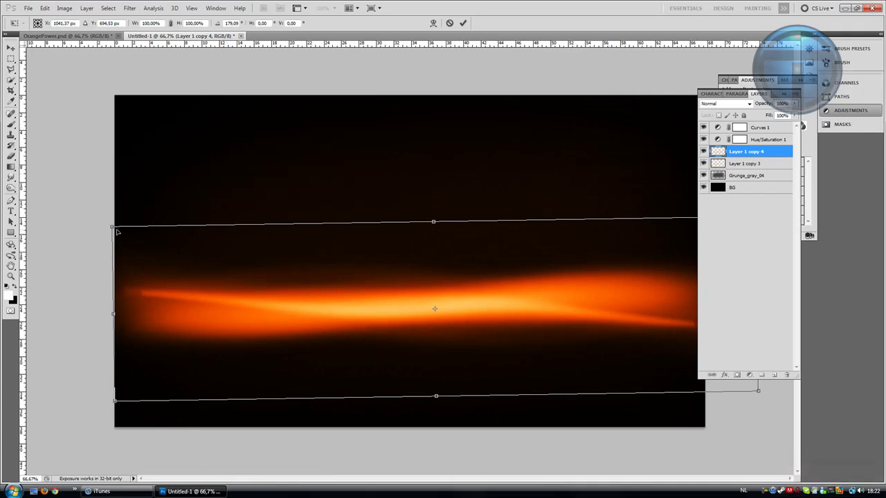
drag(118, 232, 55, 208)
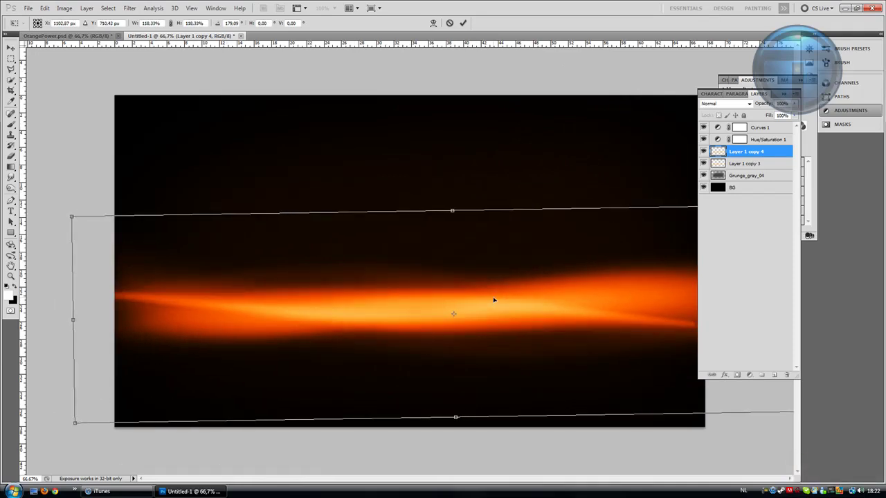
key(Return)
Lower the rotated beam layer's opacity to 59% and squash it vertically into a thin beam with Free Transform.
drag(794, 103, 763, 130)
key(ctrl+t)
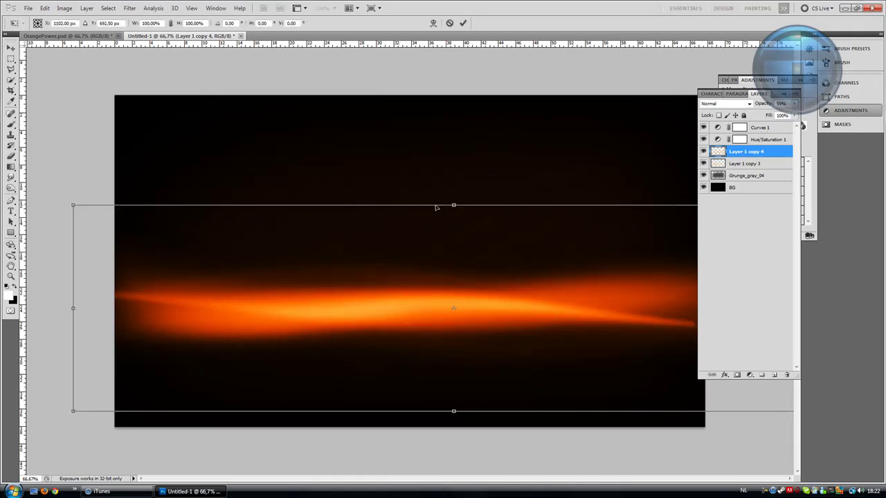
drag(453, 205, 455, 277)
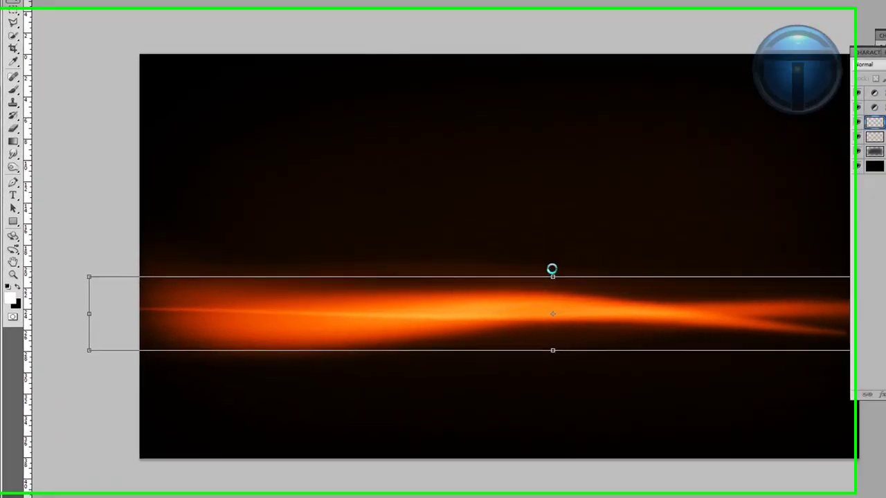
key(Return)
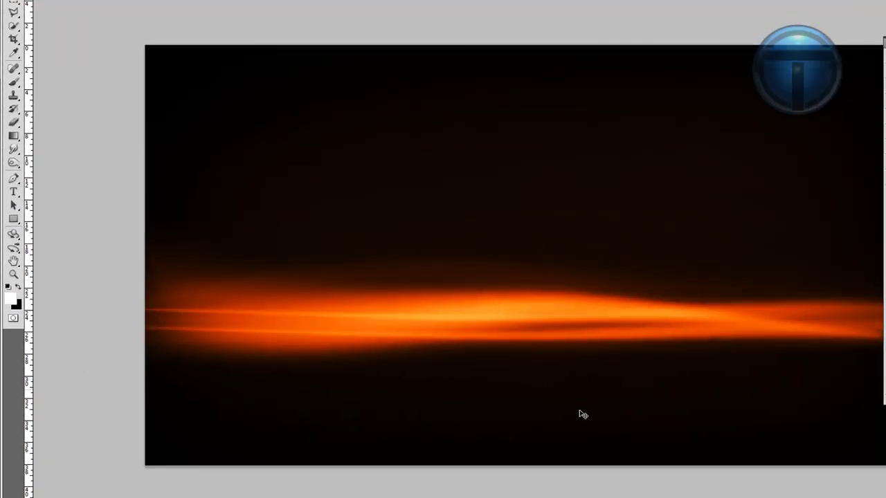
Rotate the copy of the thin beam slightly counter-clockwise and warp its upper and lower edges into a gentle curve.
key(ctrl+t)
mouse_move(579, 414)
mouse_down()
mouse_move(554, 419)
mouse_move(592, 420)
mouse_move(581, 419)
mouse_up()
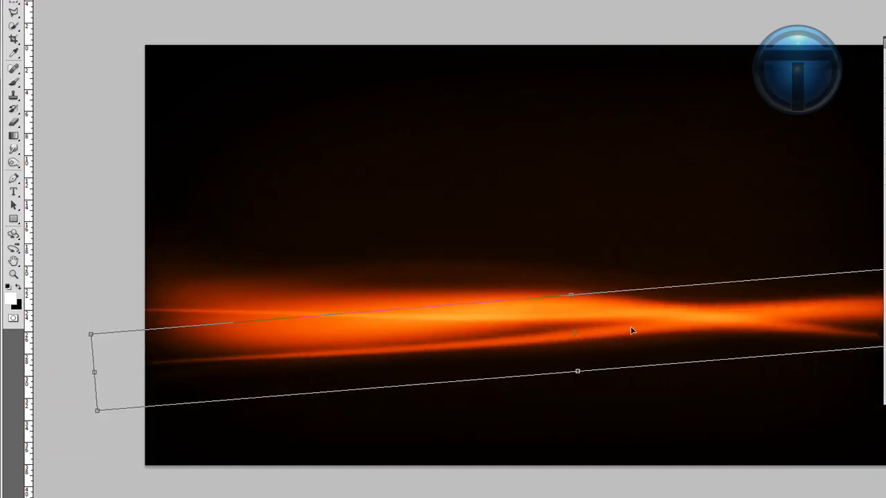
right_click(631, 331)
click(659, 419)
drag(356, 313, 350, 272)
drag(768, 272, 772, 314)
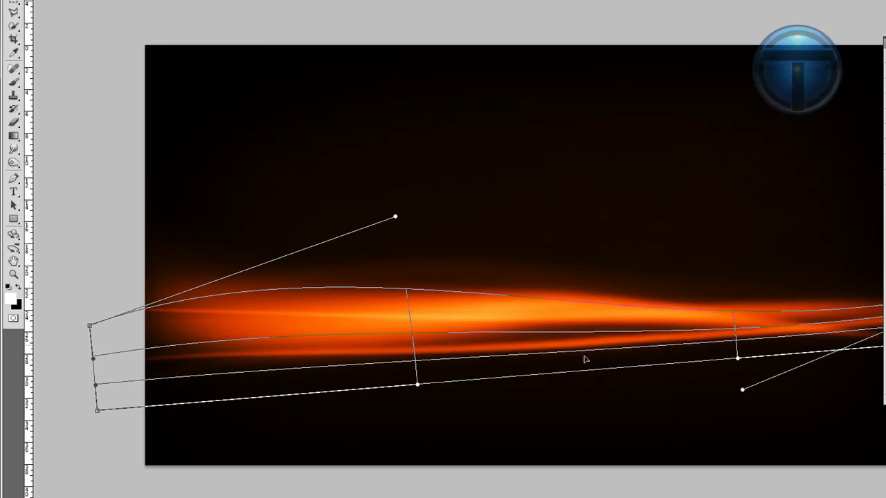
drag(445, 385, 434, 348)
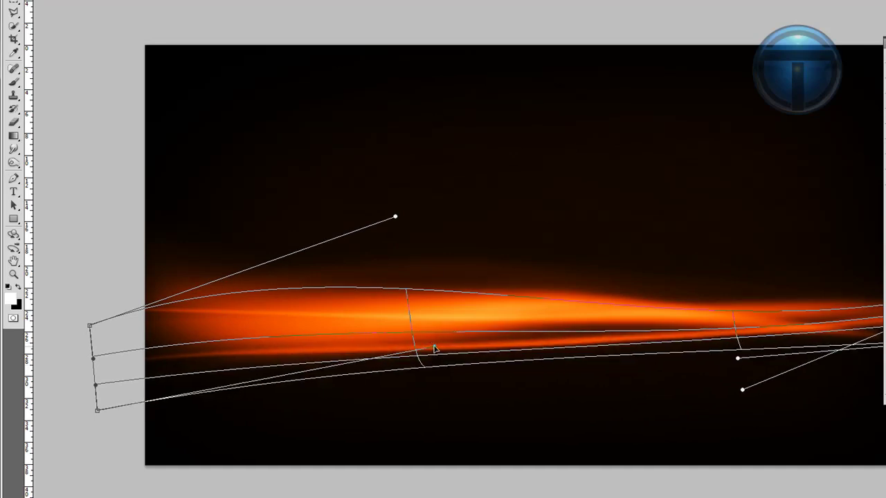
key(Return)
Rotate the curved thin beam clockwise a few degrees and warp its left side downward so it sweeps up to the right.
key(ctrl+t)
drag(583, 411, 549, 317)
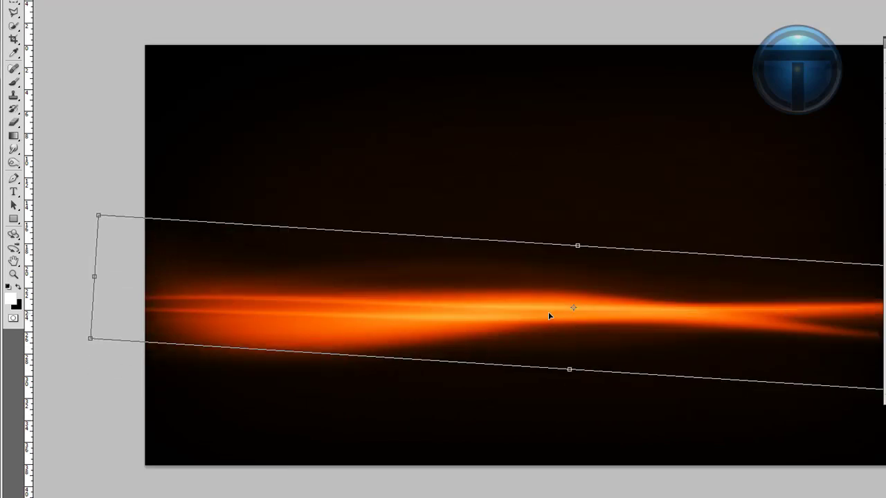
right_click(549, 315)
click(568, 406)
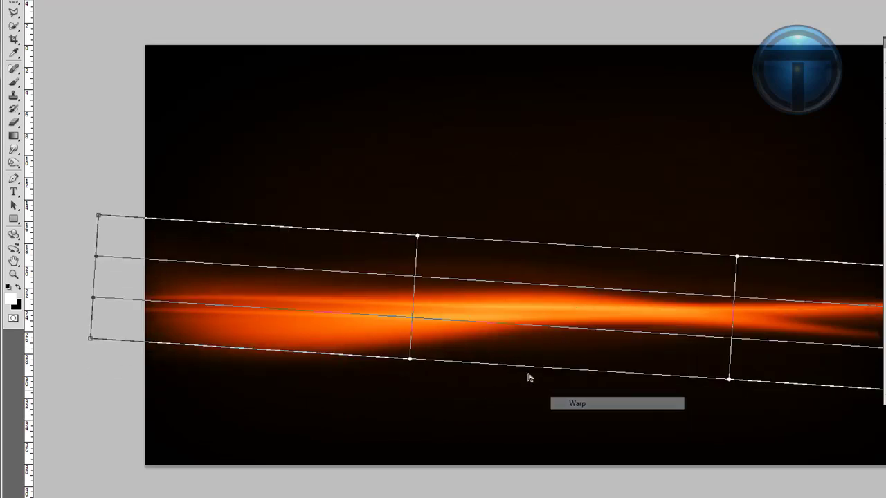
drag(301, 238, 280, 350)
mouse_move(173, 312)
mouse_down()
mouse_move(201, 356)
mouse_move(215, 426)
mouse_up()
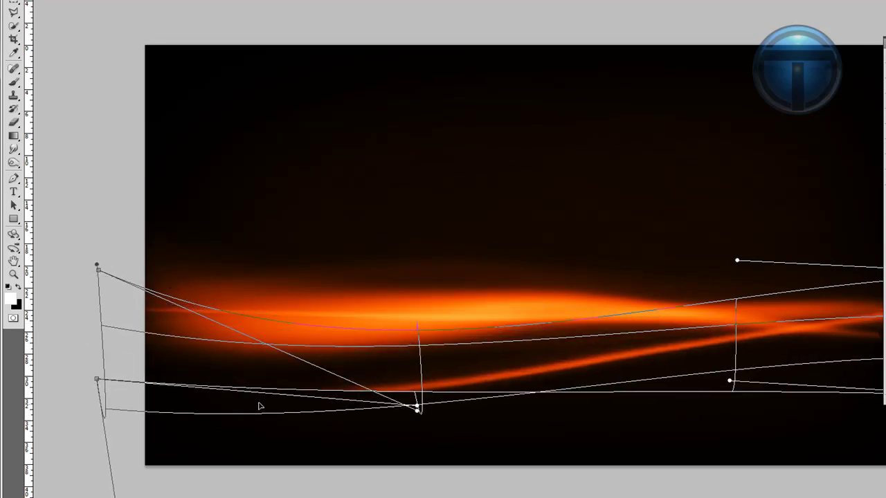
key(Return)
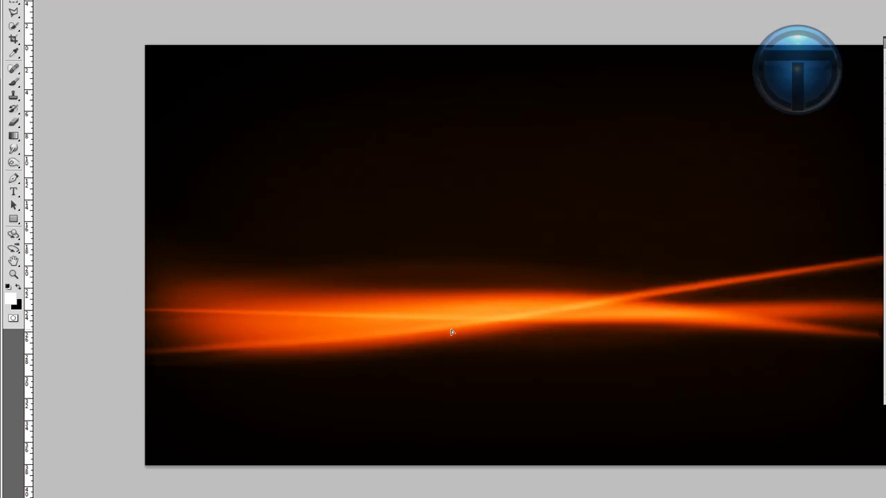
Rotate the warped thin beam slightly clockwise so its ends lie closer to the other beams.
key(ctrl+t)
drag(571, 423, 565, 429)
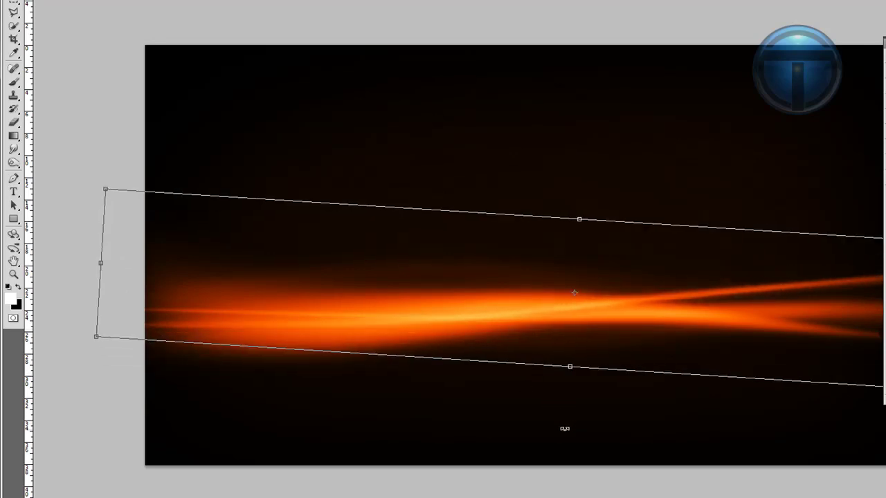
key(Return)
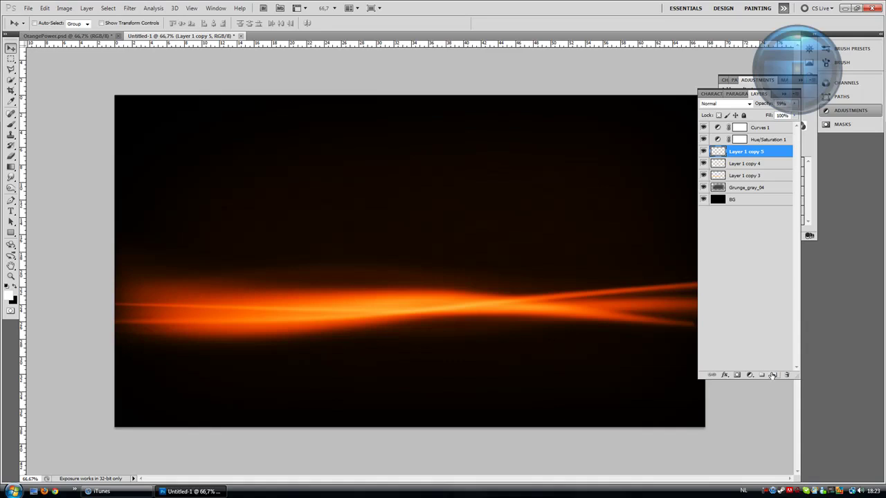
Create a new layer above the beams and set up a black soft brush with 308 px size and 0% hardness.
click(773, 374)
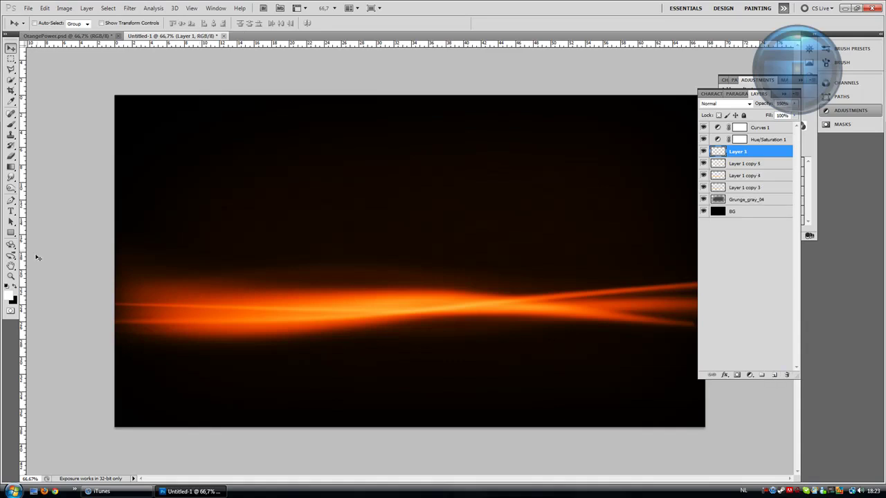
right_click(258, 277)
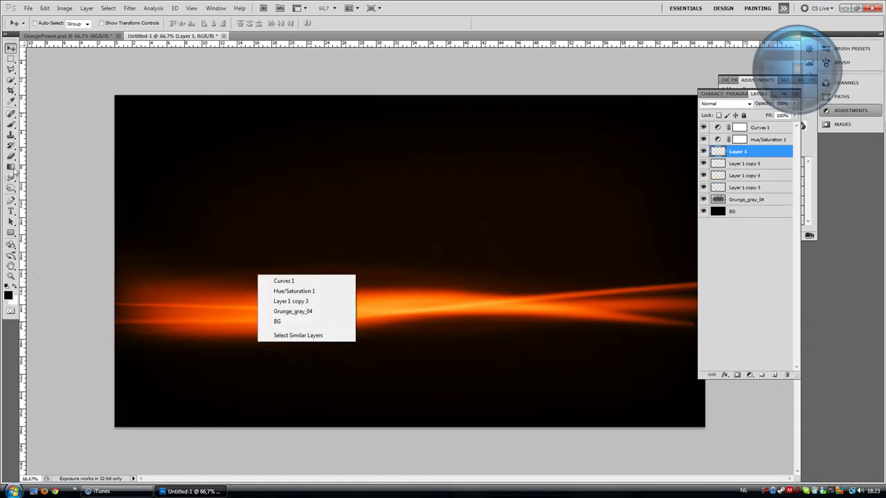
drag(11, 125, 67, 129)
right_click(302, 205)
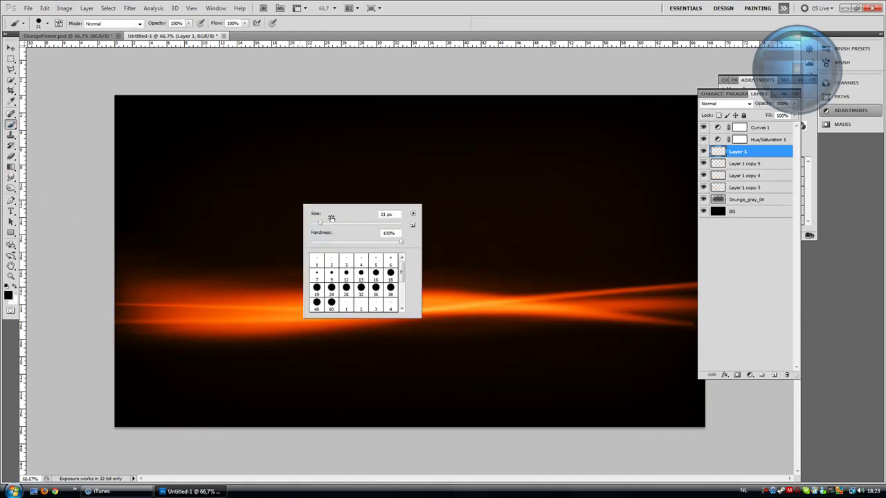
key(Tab)
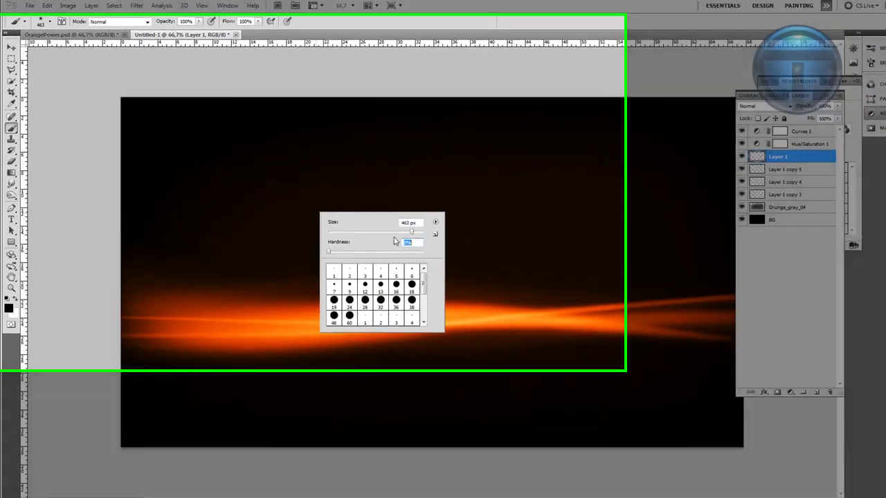
drag(390, 222, 367, 222)
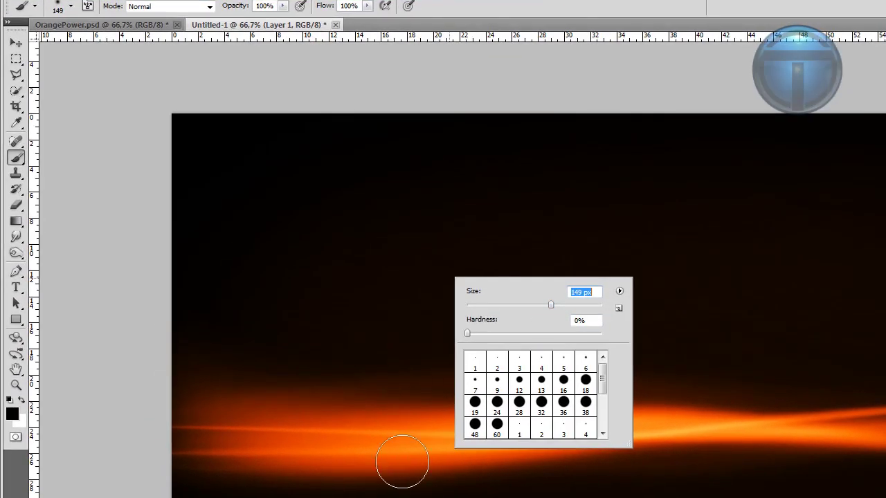
click(413, 425)
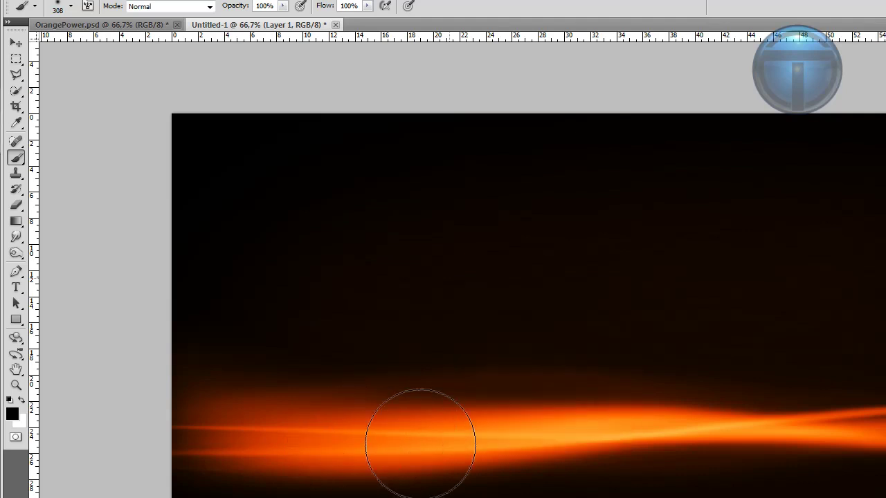
Paint a soft black spot over the left part of the beams on the new layer, undoing a stray first stroke.
drag(419, 445, 387, 449)
key(ctrl+z)
drag(316, 425, 318, 455)
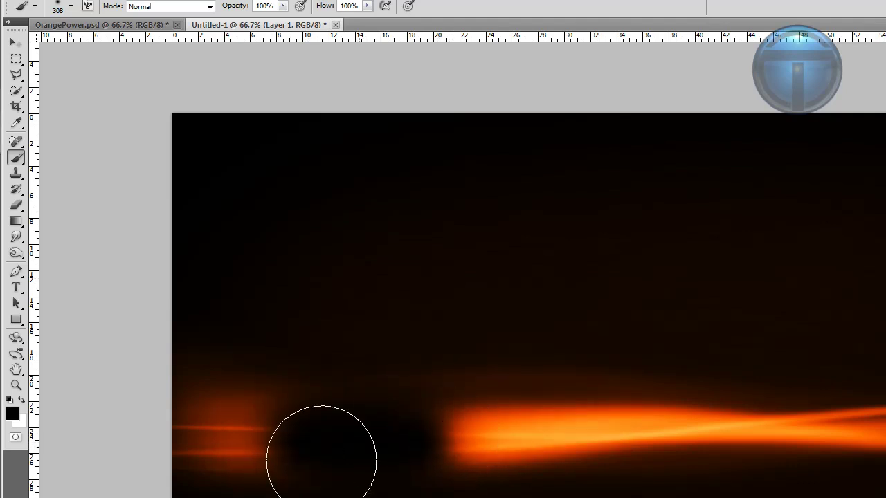
Squash the black spot to about 47% of its height and stretch it slightly wider with Free Transform.
key(ctrl+t)
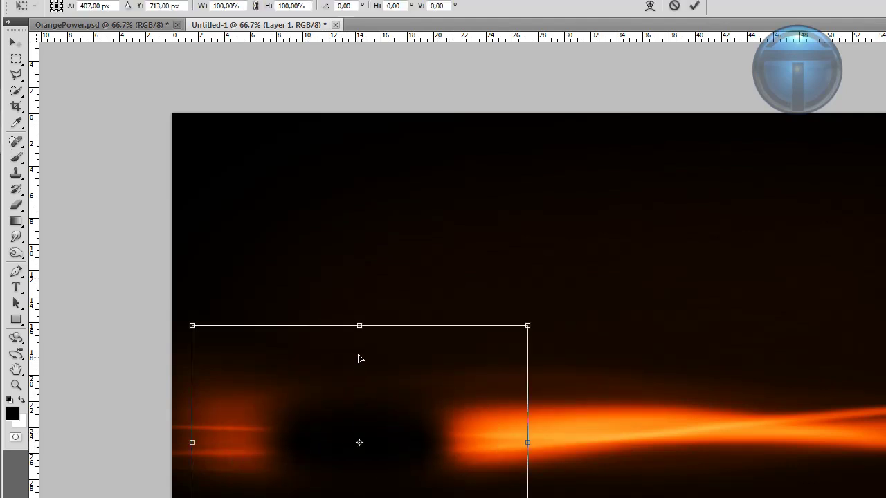
drag(360, 326, 355, 384)
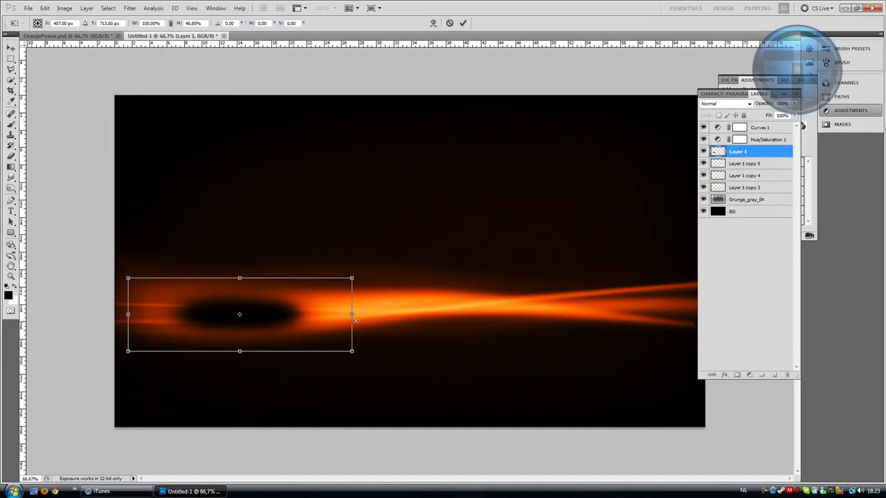
drag(354, 320, 367, 320)
key(Return)
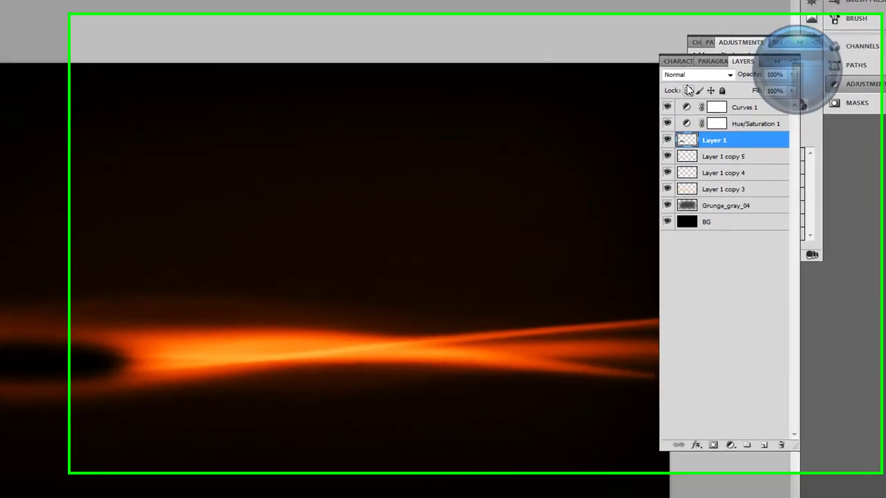
Set the spot layer's blend mode to Divide and flatten the resulting white glow to about 45% height.
click(695, 74)
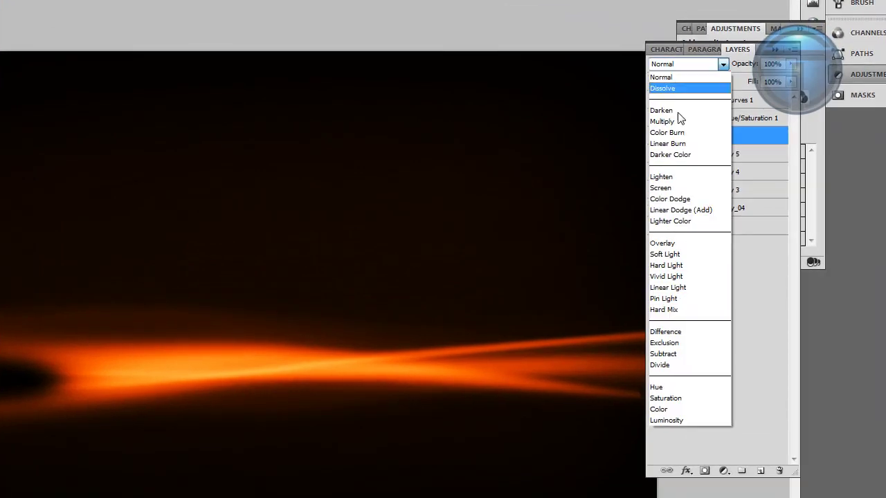
click(661, 364)
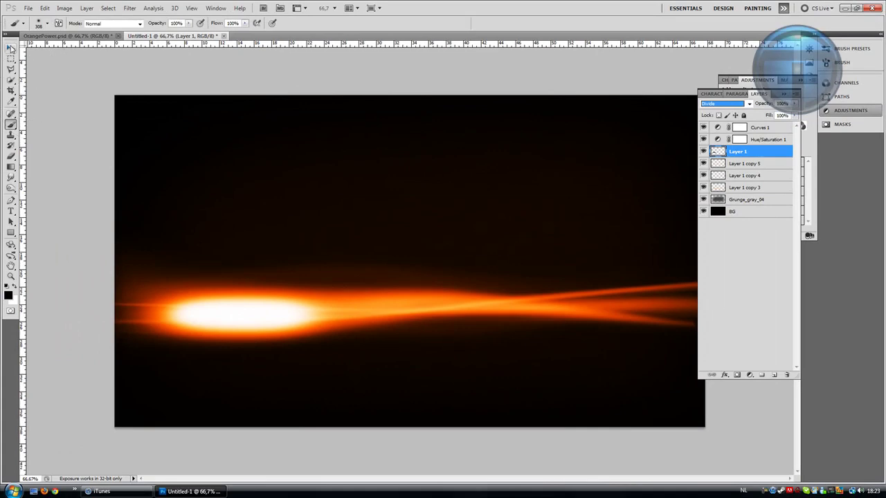
click(12, 47)
key(ctrl+t)
drag(239, 278, 238, 298)
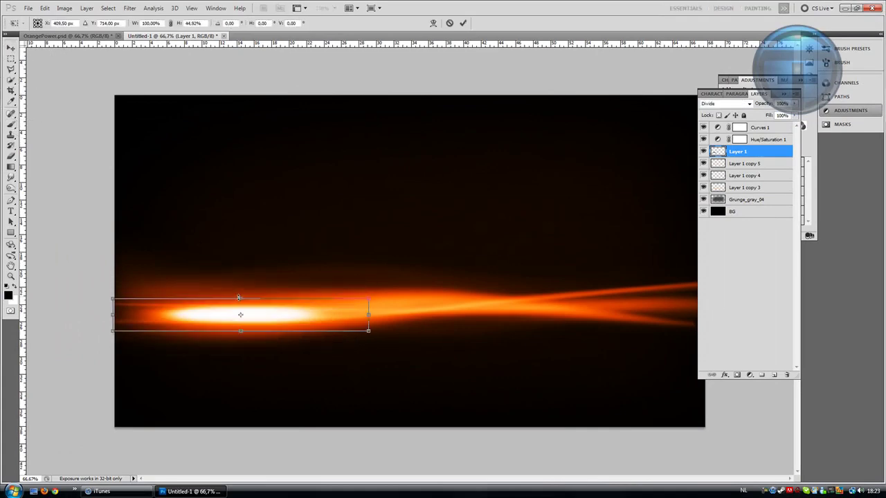
key(Return)
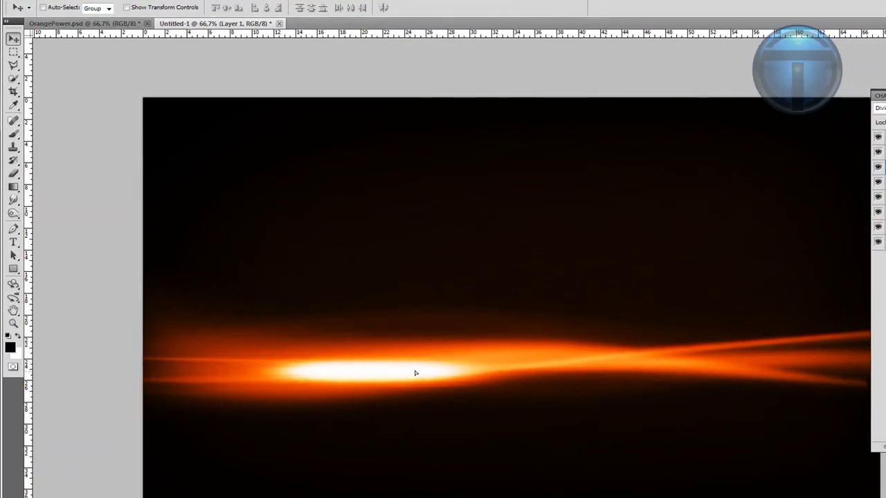
Move the white glow right along the beams and warp it so its right end tapers and its lower edge follows the beam.
drag(495, 378, 479, 378)
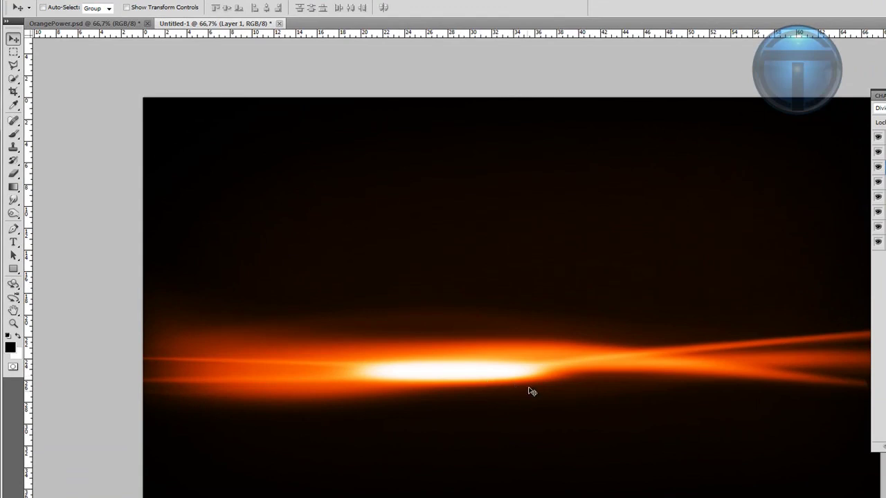
key(ctrl+t)
right_click(494, 376)
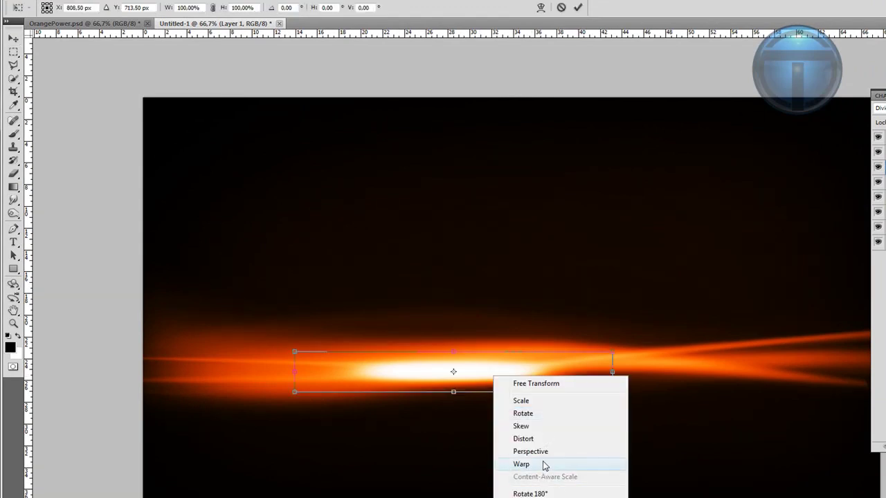
click(546, 464)
drag(623, 388, 664, 367)
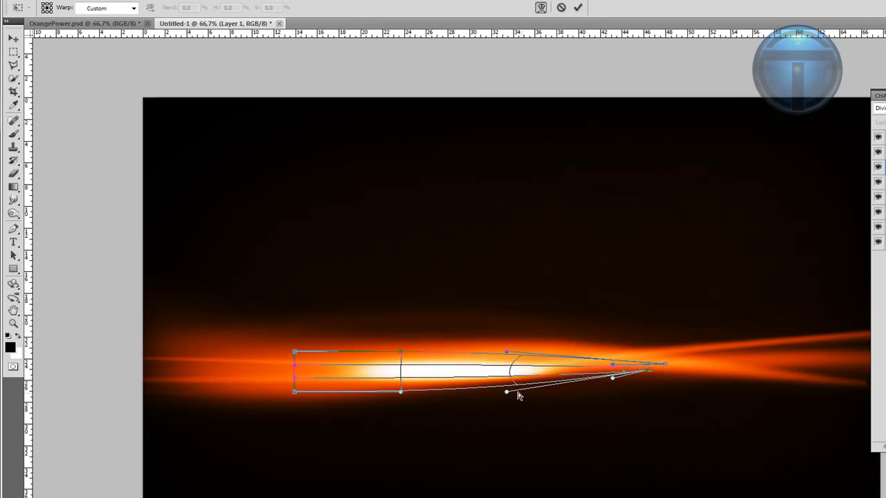
drag(530, 385, 575, 377)
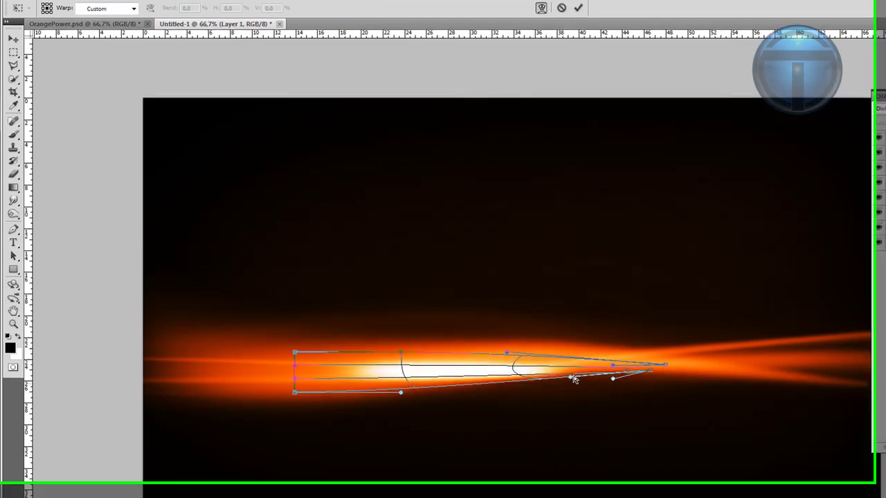
drag(298, 404, 297, 478)
key(Return)
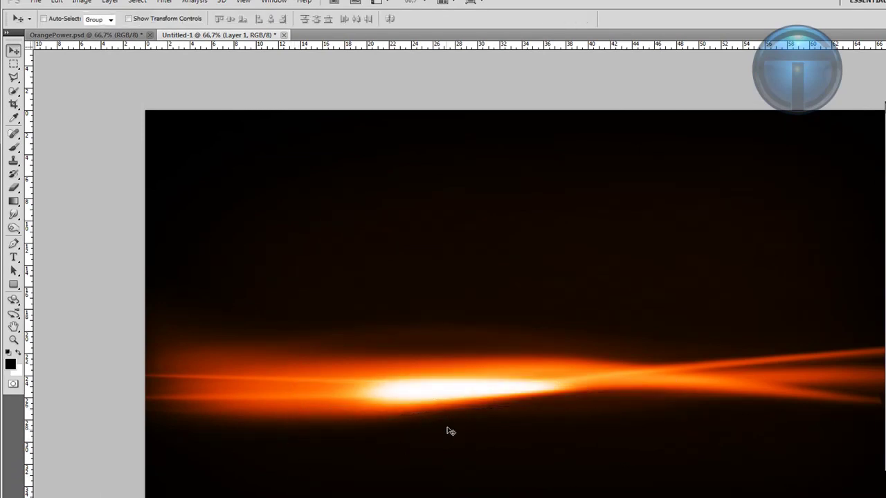
Add the text ORANGE in black 44 pt BankGothic Md BT over the white glow and scale it down to fit inside.
key(t)
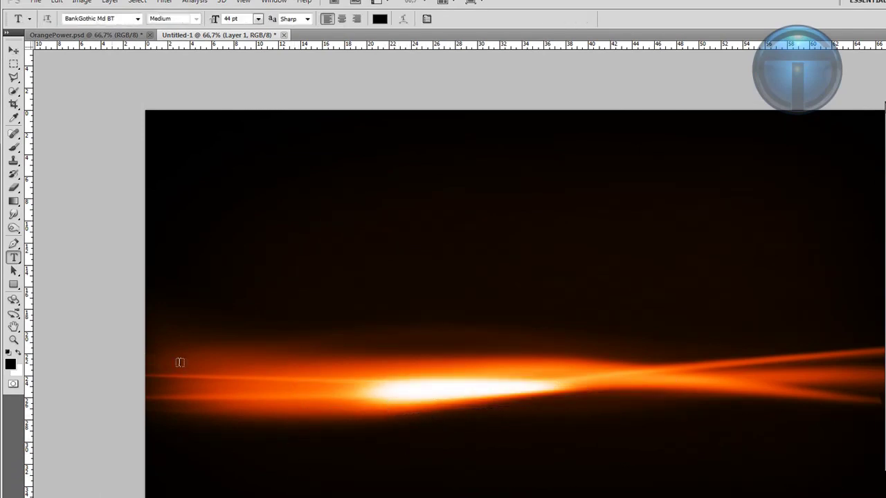
click(415, 388)
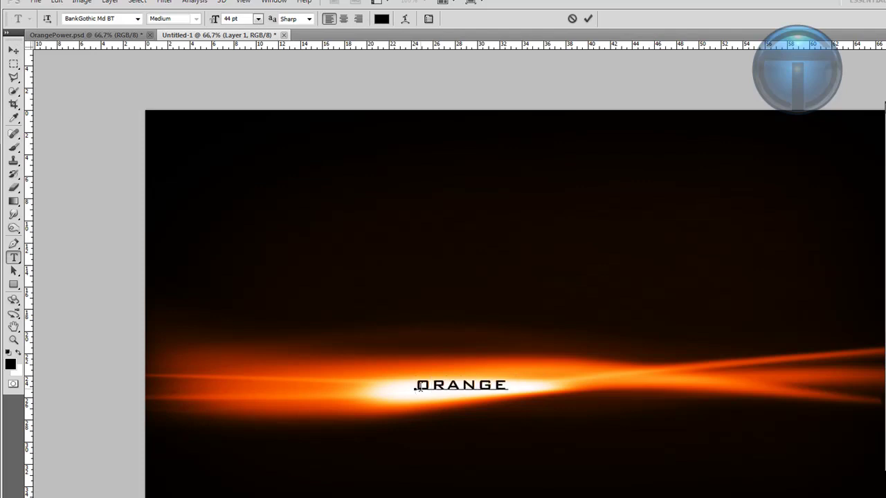
click(13, 47)
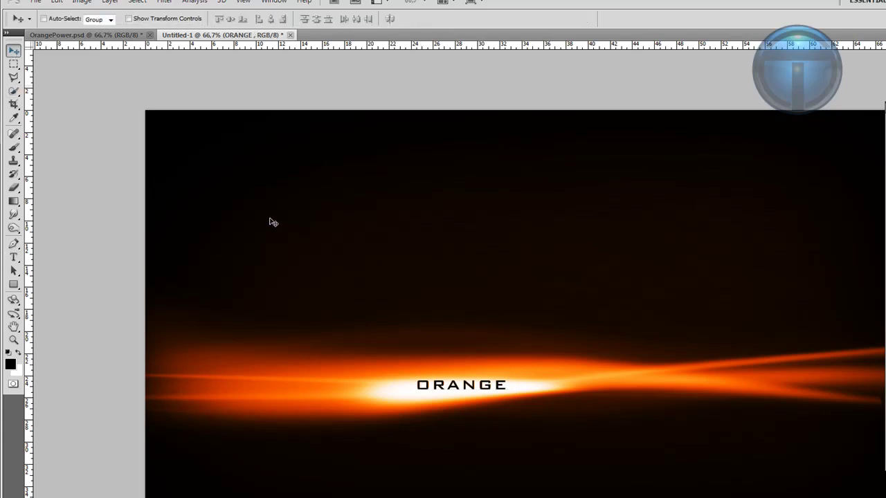
key(ctrl+t)
drag(517, 374, 440, 392)
key(Return)
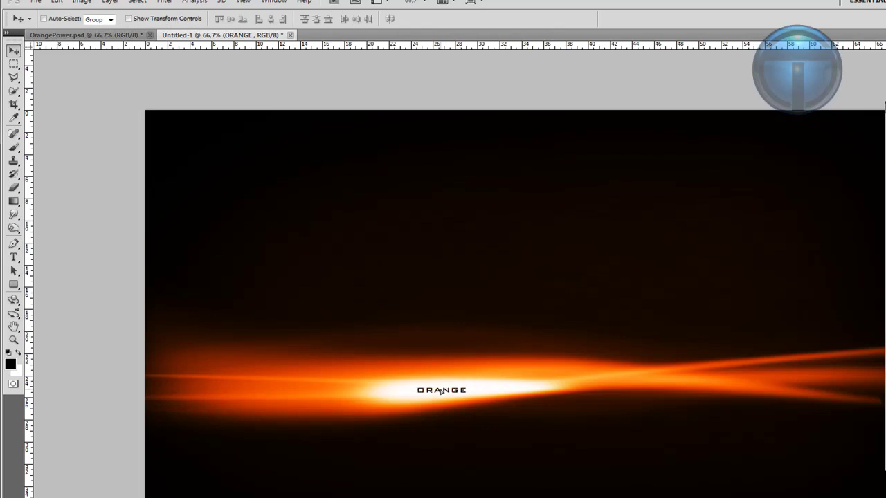
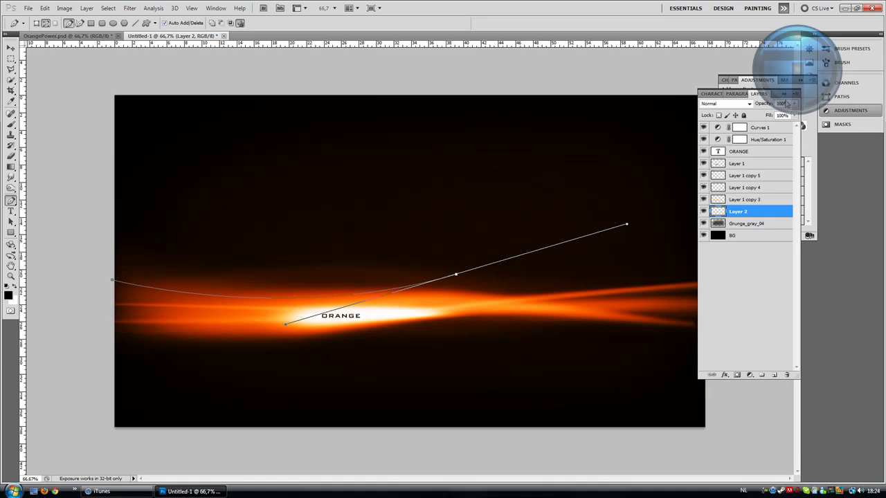
Finish the curved path just past the canvas's right edge and stroke it with the black brush using Simulate Pressure.
click(784, 96)
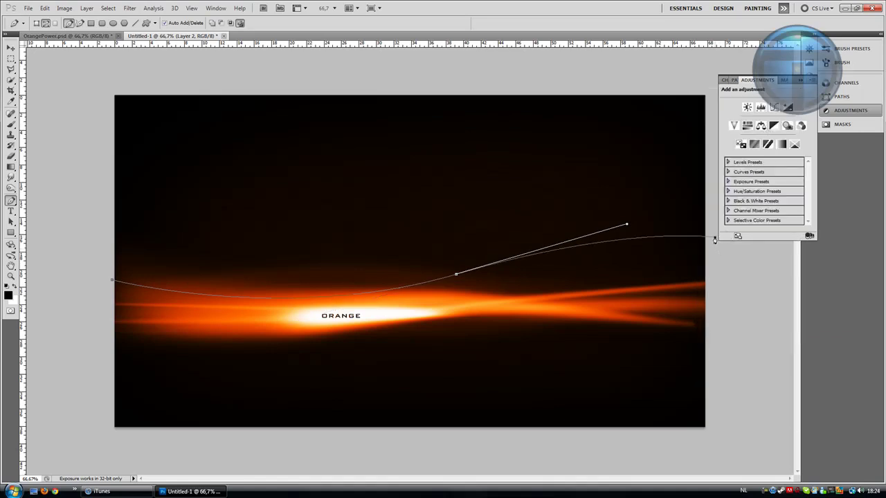
right_click(520, 266)
click(546, 321)
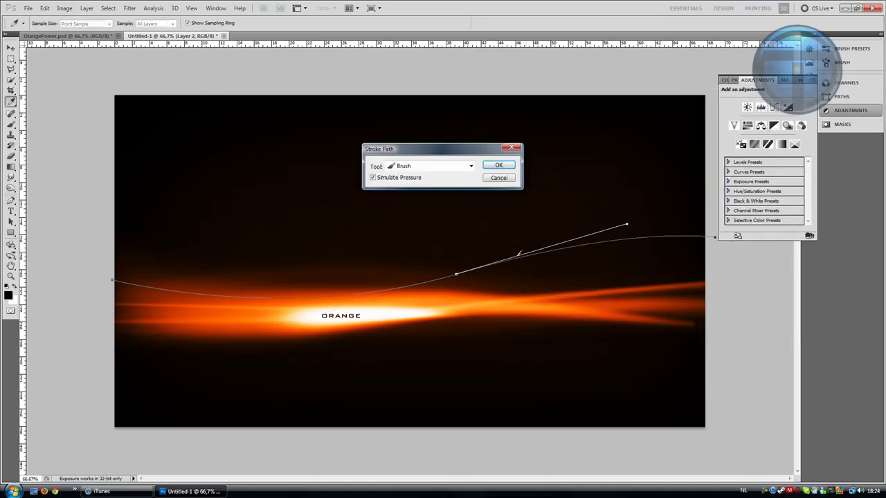
click(499, 166)
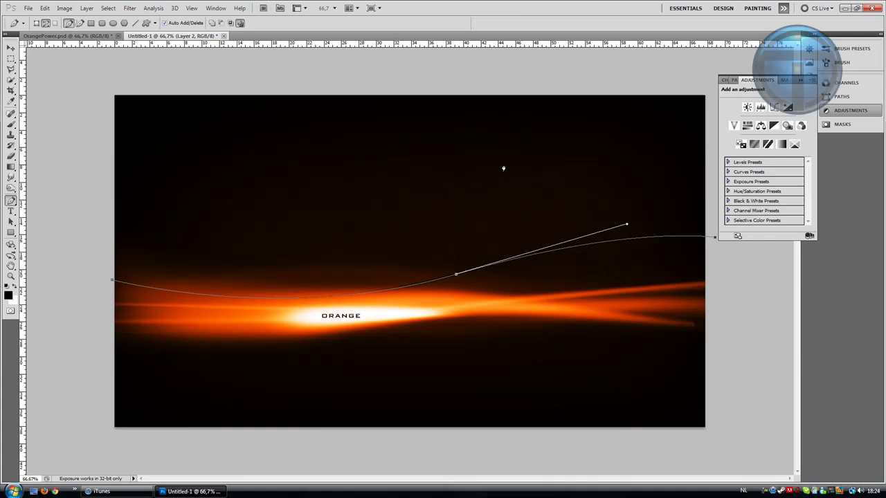
Switch the foreground color to white, stroke the curved path again with the brush, and delete the path.
click(14, 285)
right_click(281, 294)
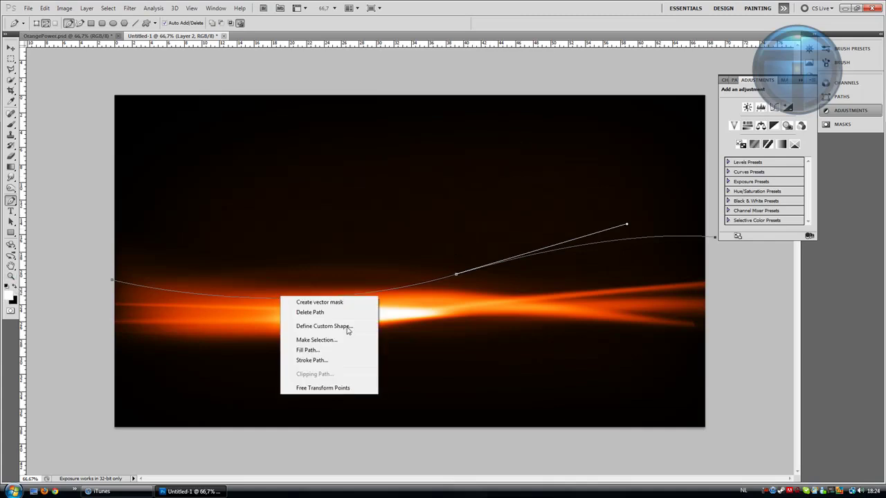
click(315, 360)
click(498, 165)
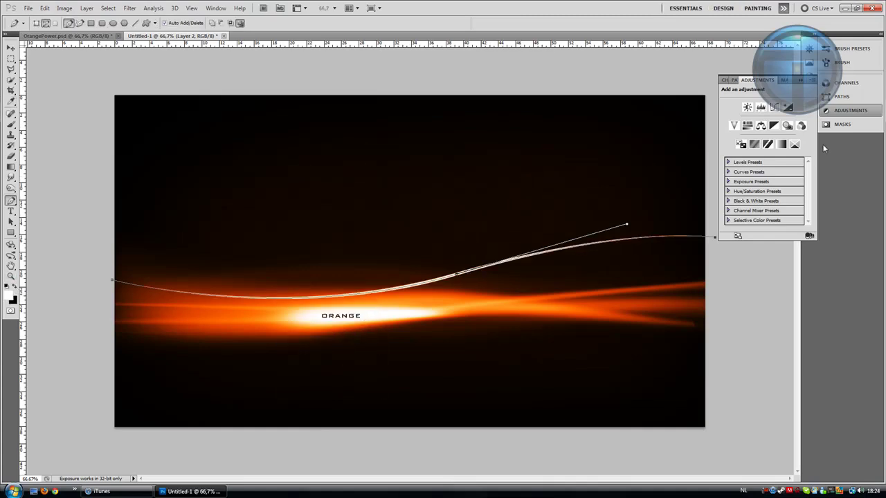
right_click(499, 256)
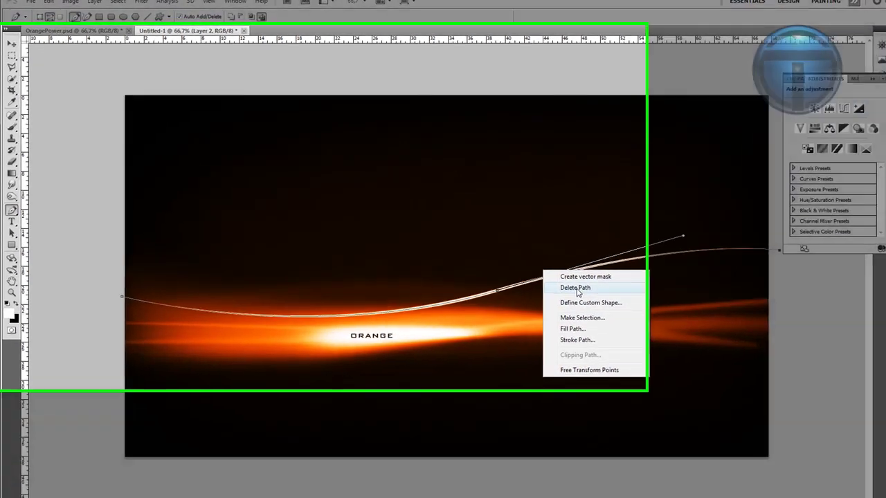
click(576, 288)
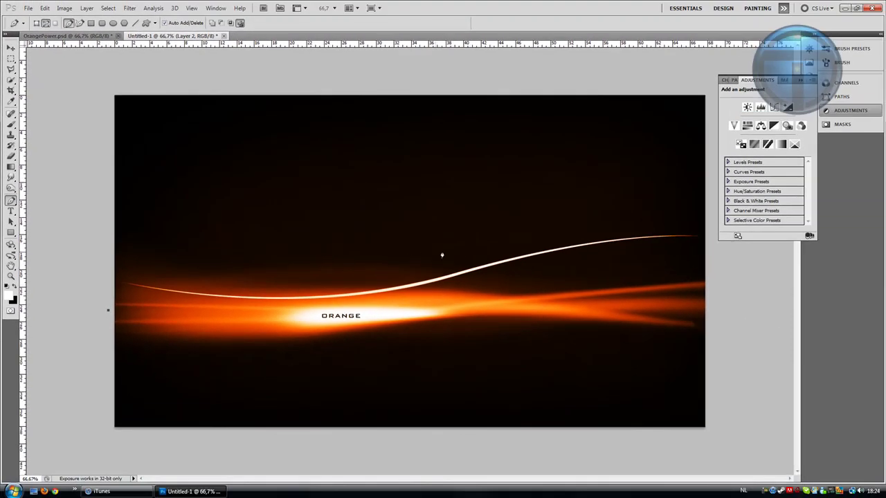
Draw a second wavy path across the canvas, crossing the first line, and stroke it in white with Simulate Pressure.
drag(653, 330, 782, 330)
drag(496, 273, 636, 293)
click(736, 263)
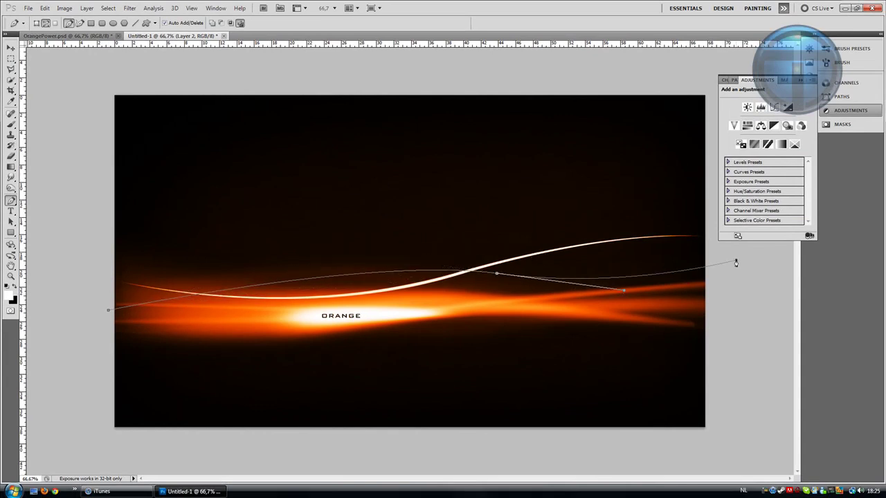
right_click(617, 273)
click(647, 336)
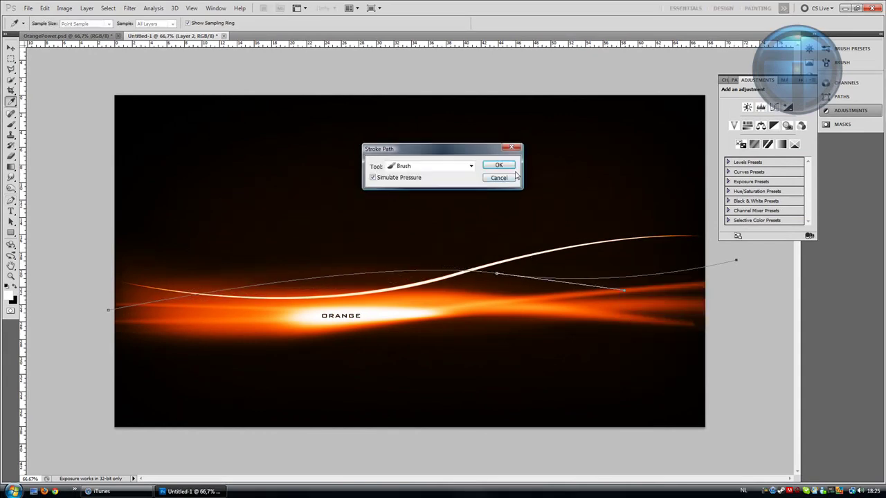
click(498, 166)
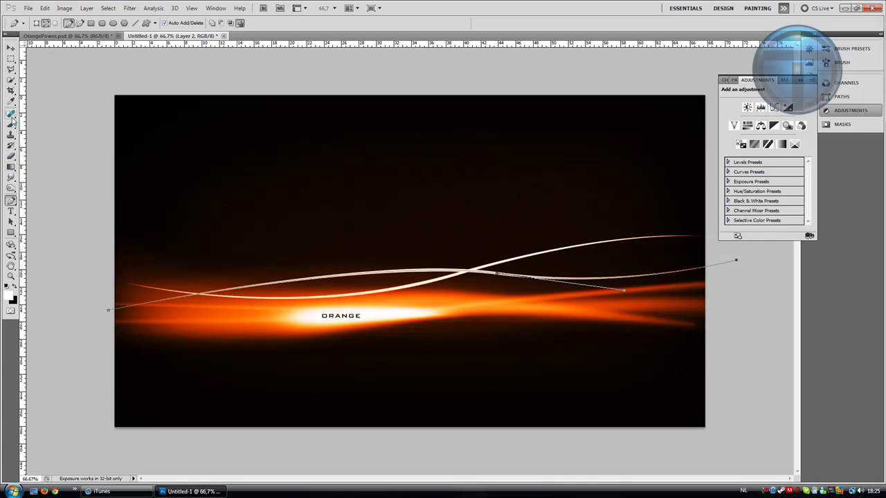
Reduce the brush size to 7 px and delete the second wavy path.
drag(11, 124, 12, 125)
click(48, 23)
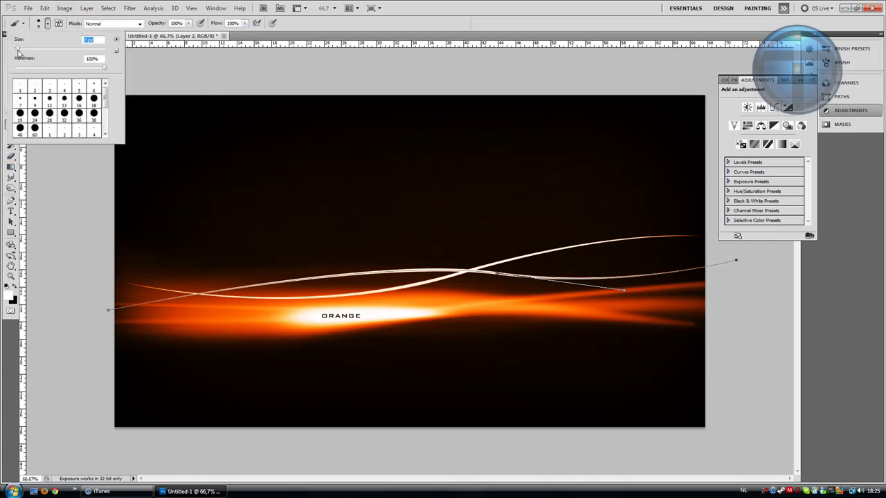
drag(11, 201, 12, 201)
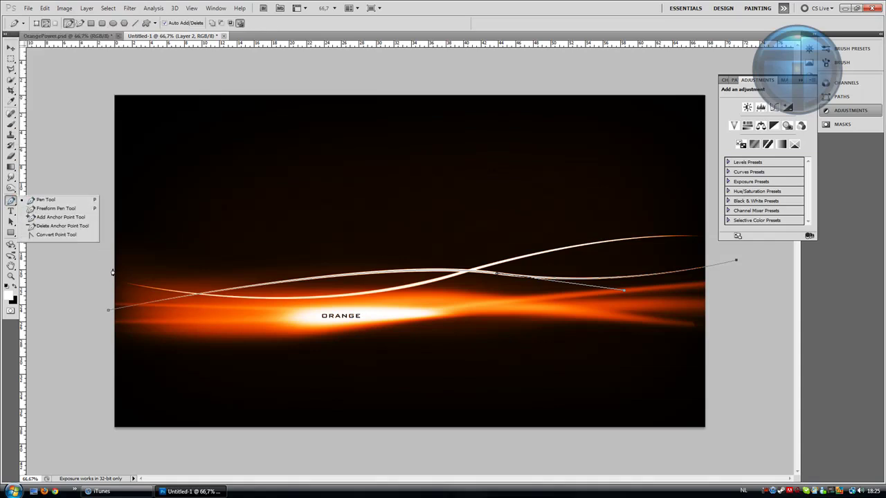
click(113, 272)
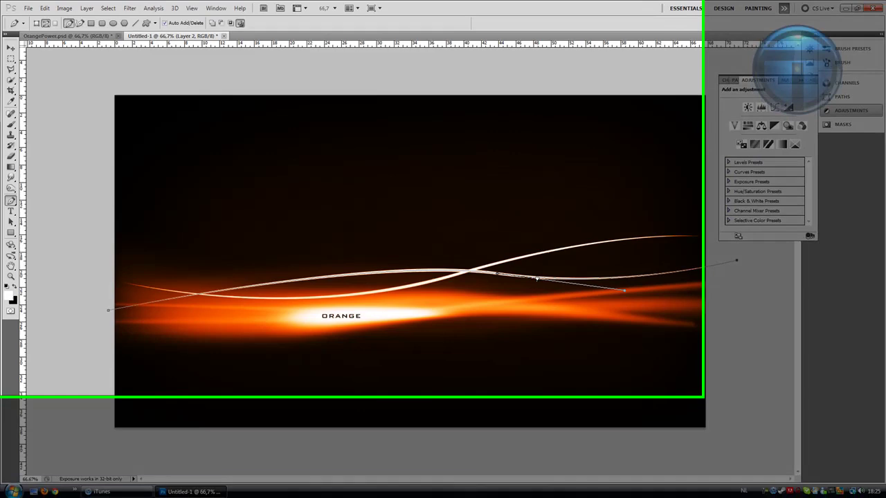
right_click(537, 276)
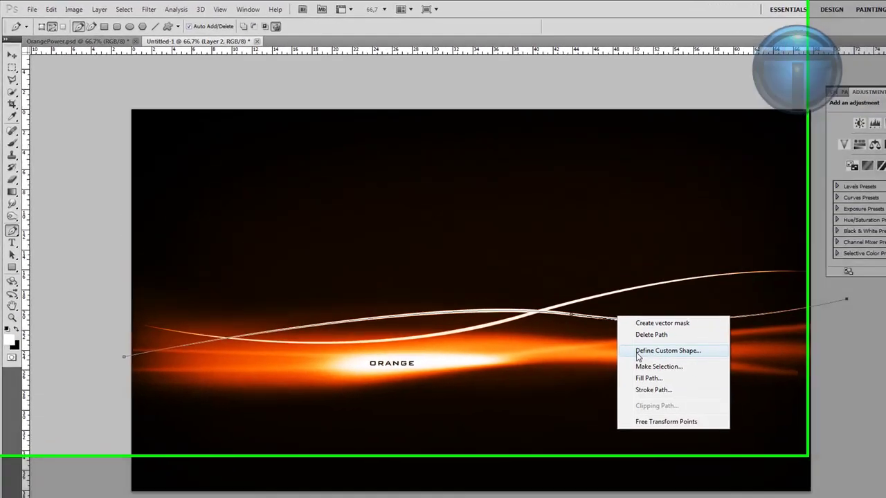
click(647, 335)
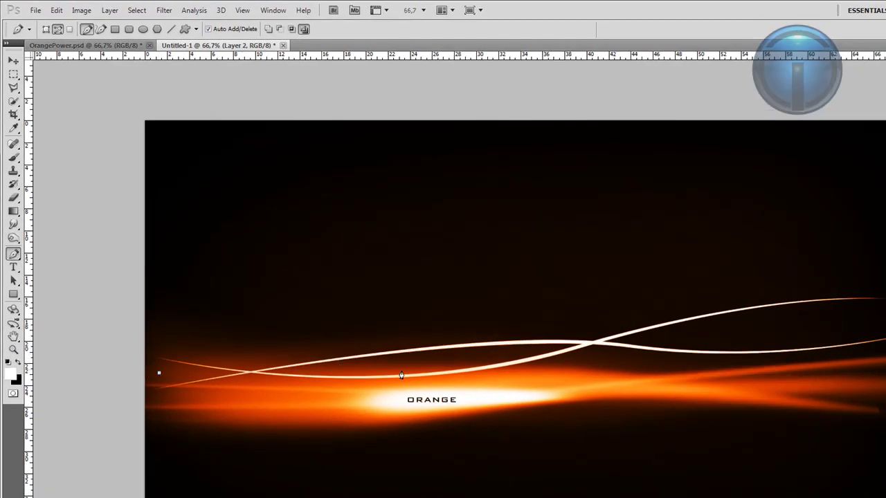
Draw a third curved path weaving through the two lines, stroke it with the white brush, and delete the path.
drag(518, 350, 678, 299)
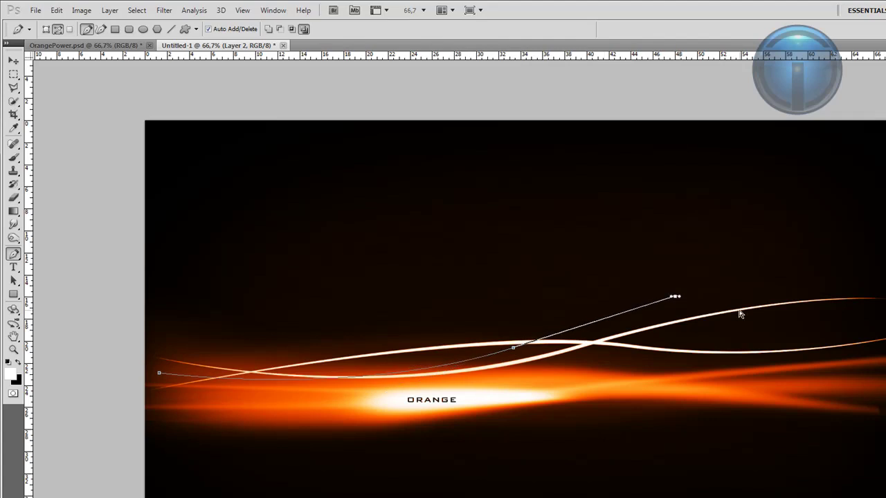
drag(845, 330, 850, 334)
right_click(781, 320)
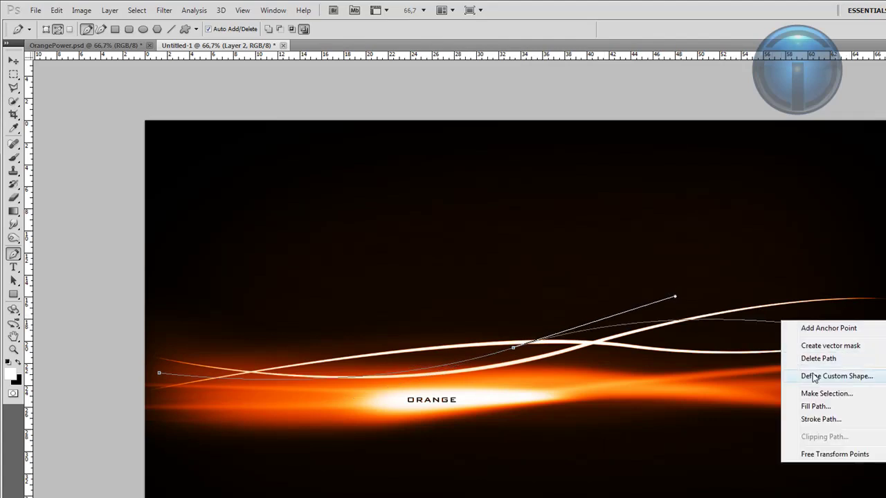
click(816, 419)
click(631, 210)
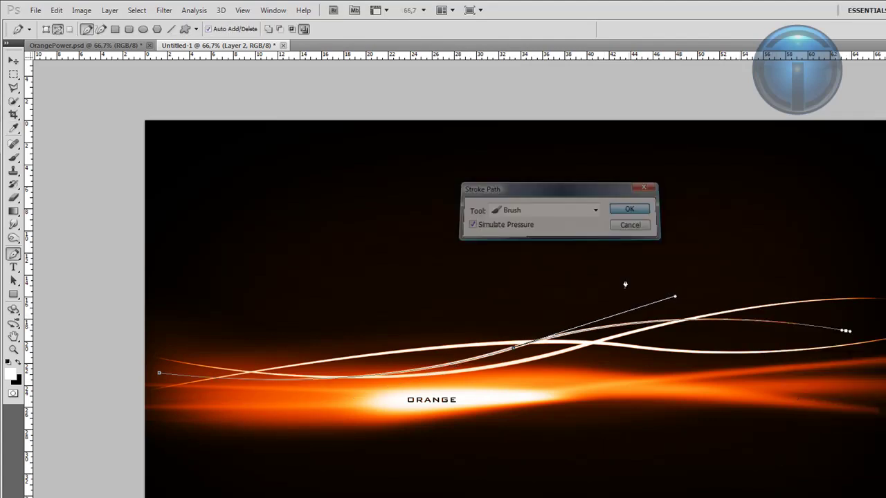
right_click(644, 328)
click(683, 361)
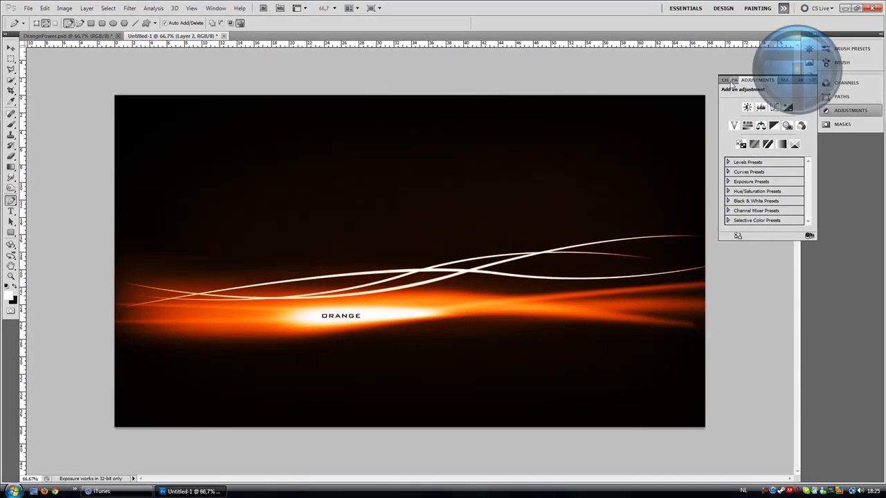
Move the white lines down onto the orange beams and rotate them roughly half a turn with Free Transform.
click(810, 82)
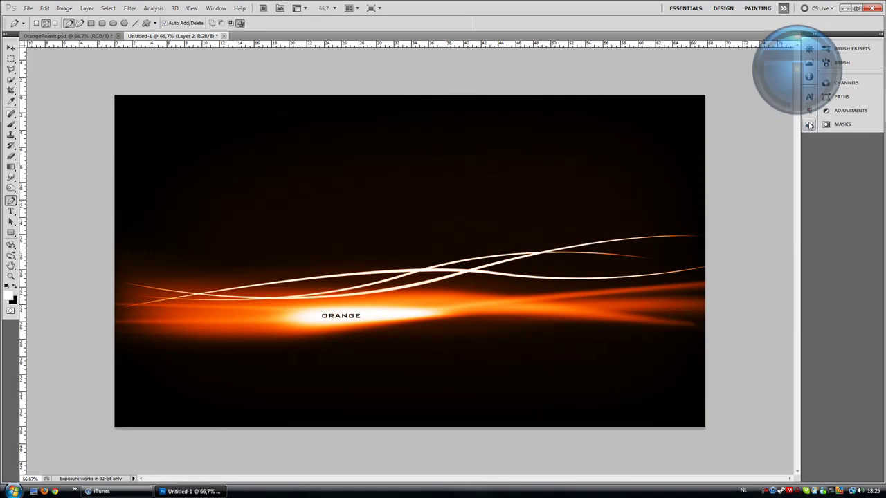
click(809, 124)
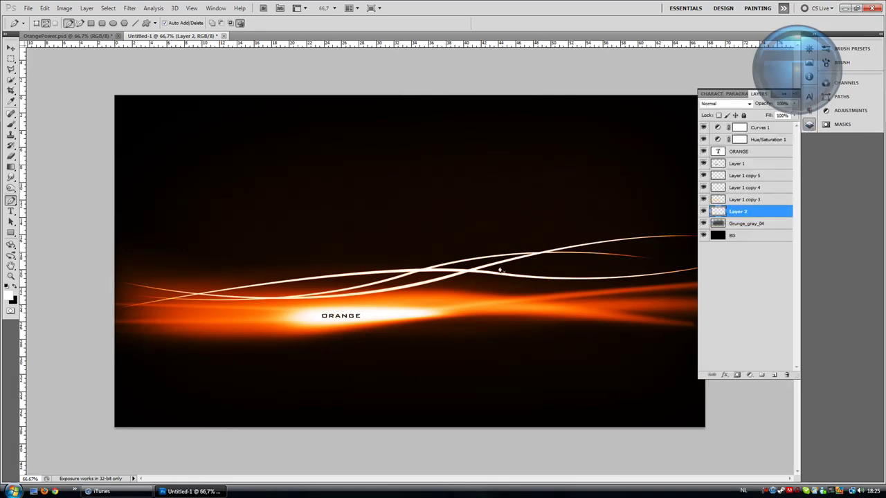
key(v)
drag(462, 275, 454, 310)
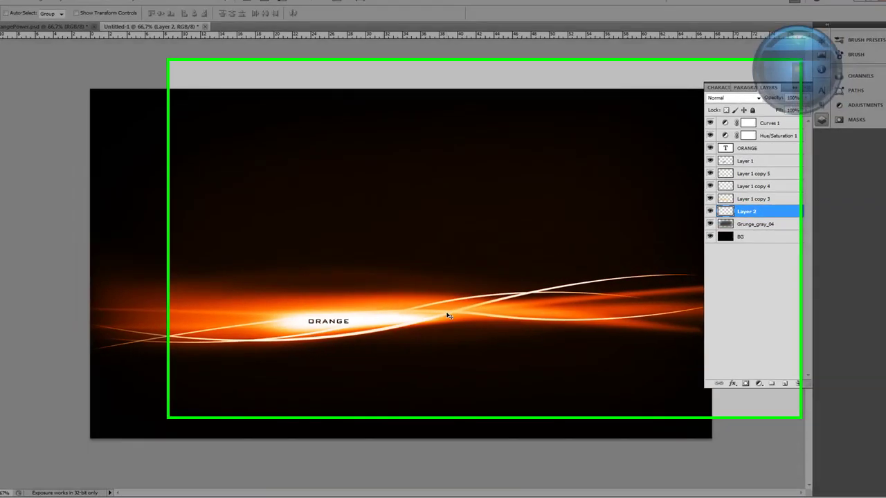
key(ctrl+t)
mouse_move(502, 377)
mouse_down()
mouse_move(521, 294)
mouse_move(282, 247)
mouse_up()
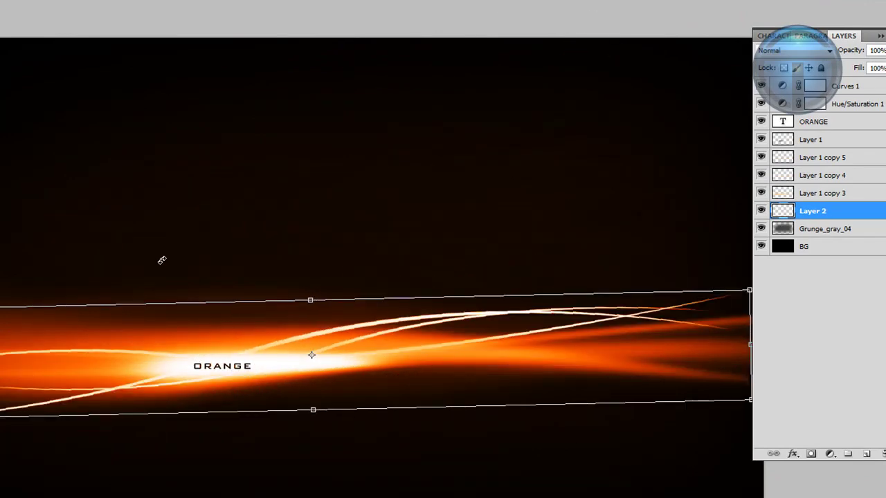
key(Return)
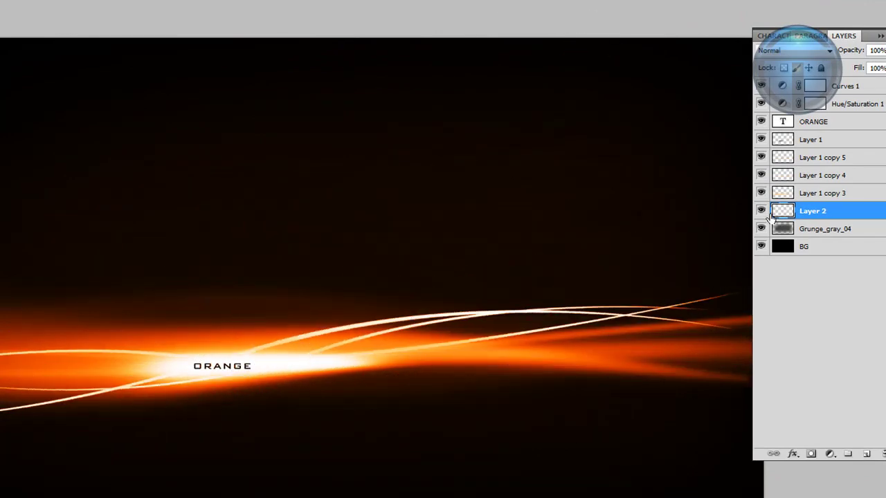
Enable a Gradient Overlay in the layer style of the white lines' layer.
right_click(817, 214)
click(860, 240)
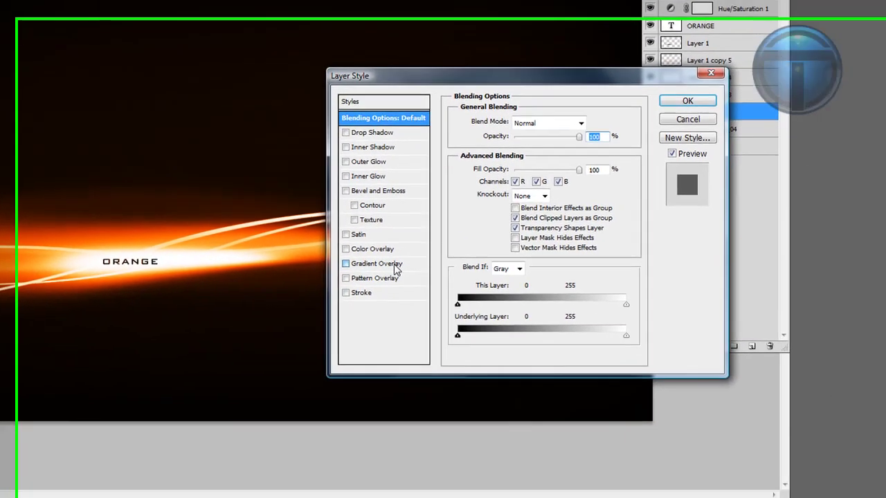
click(395, 267)
drag(547, 59, 735, 178)
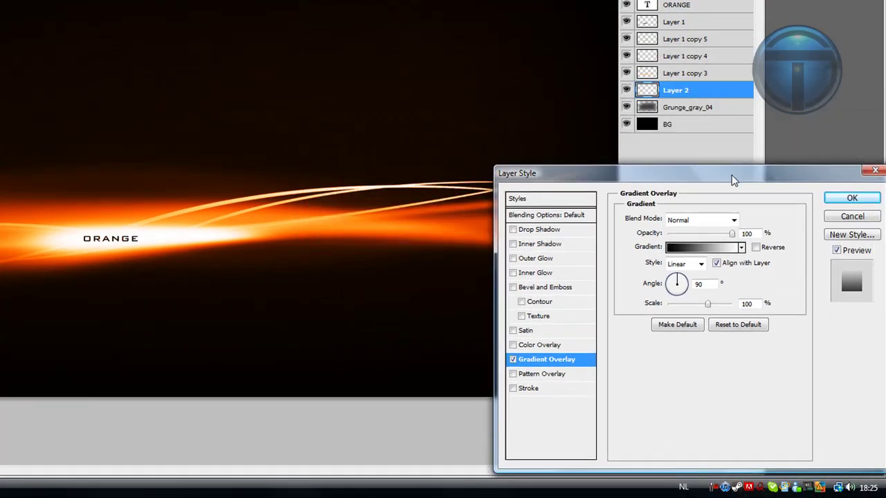
Change the overlay gradient's white color stop to orange ffa200.
click(695, 249)
double_click(801, 338)
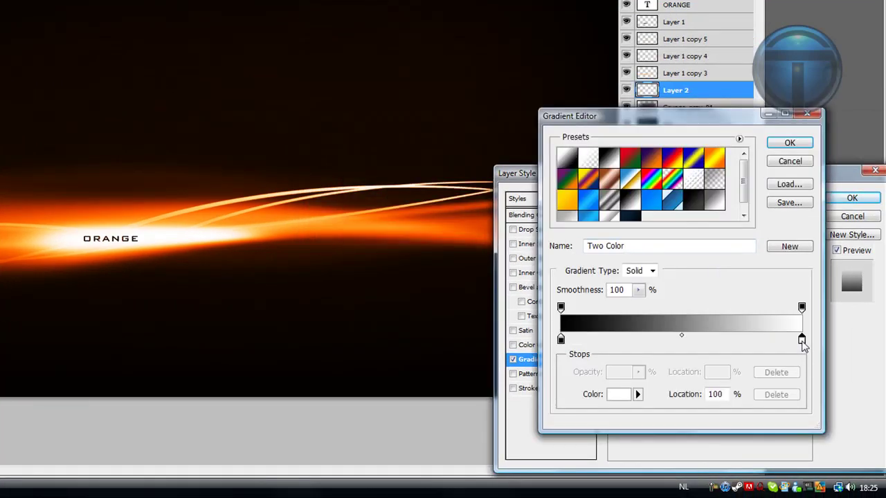
drag(415, 400, 408, 412)
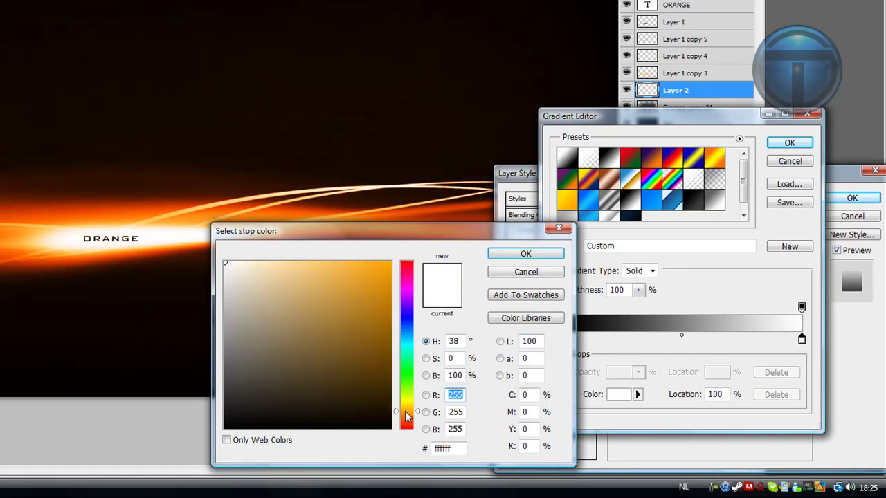
drag(382, 354, 475, 202)
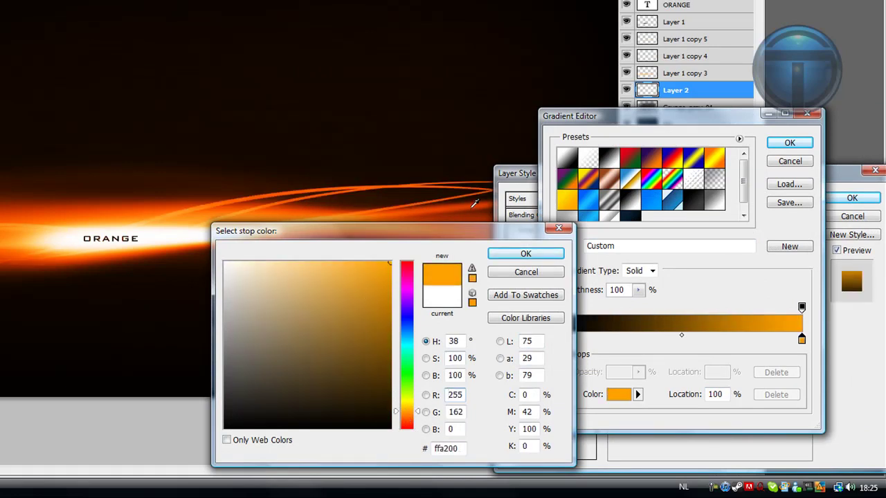
click(527, 254)
click(789, 143)
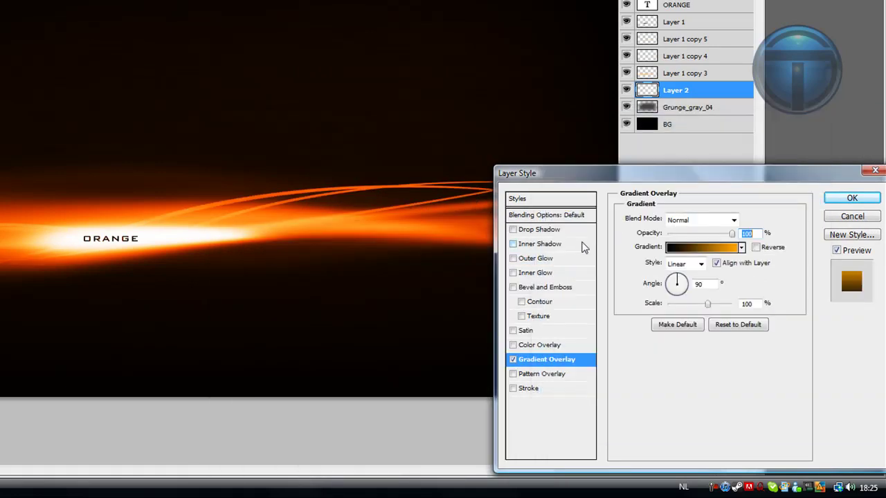
Add an Outer Glow with a size of 250 px to the curved lines' layer and apply the layer style.
click(533, 258)
click(679, 327)
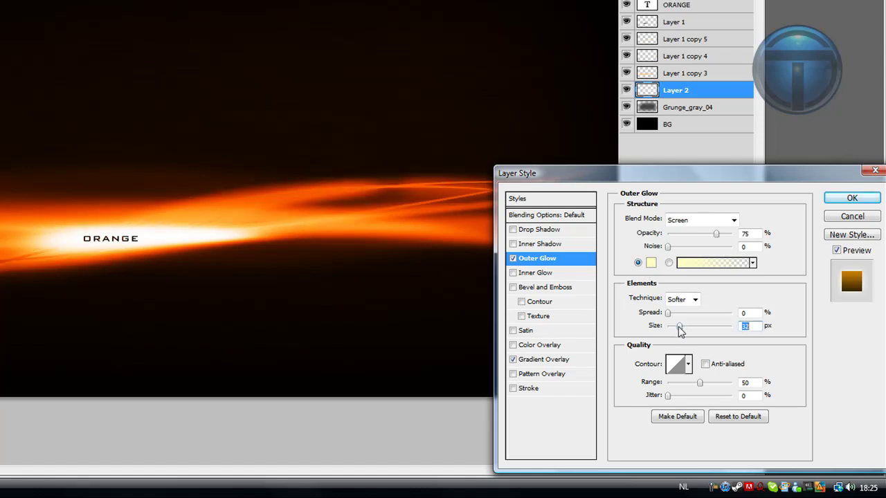
drag(679, 329, 805, 331)
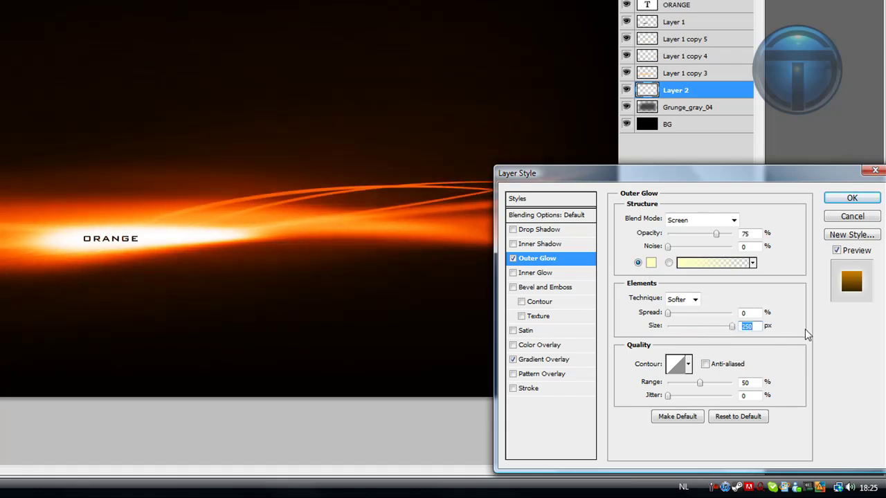
drag(673, 181, 547, 182)
click(731, 198)
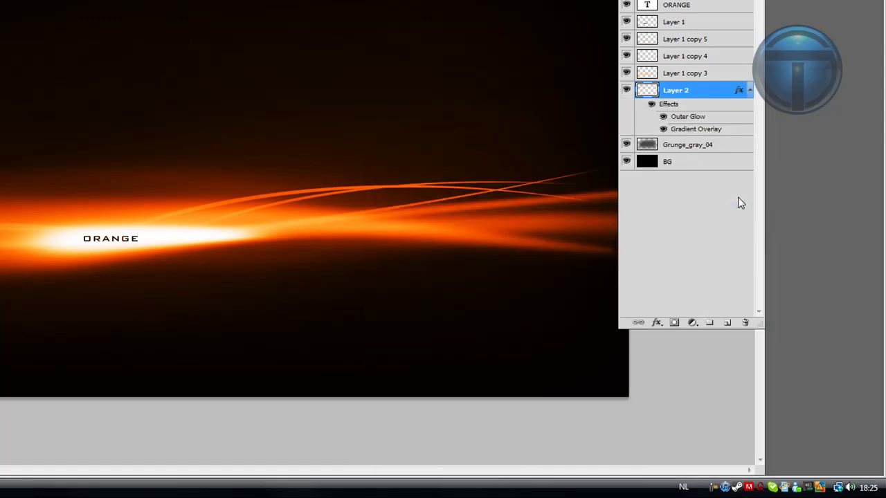
click(749, 90)
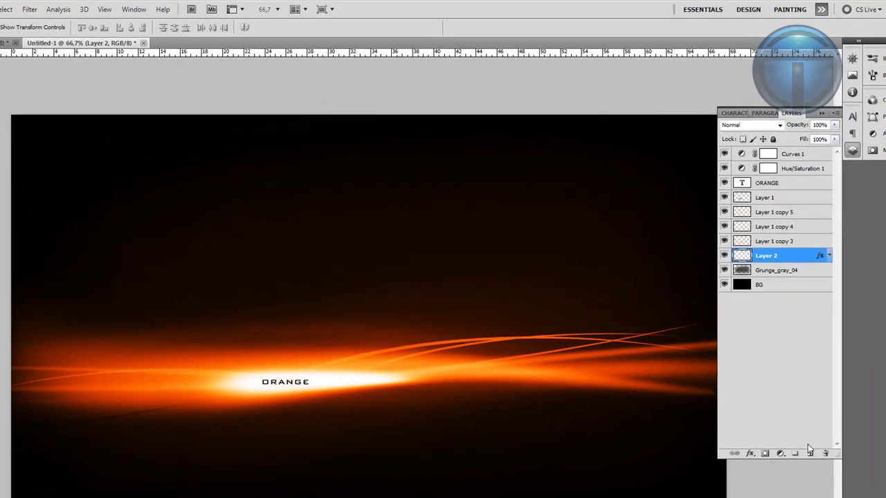
Merge Layer 2, the three Layer 1 copies and Layer 1 into a single layer.
click(767, 213)
click(761, 259)
shift+click(765, 201)
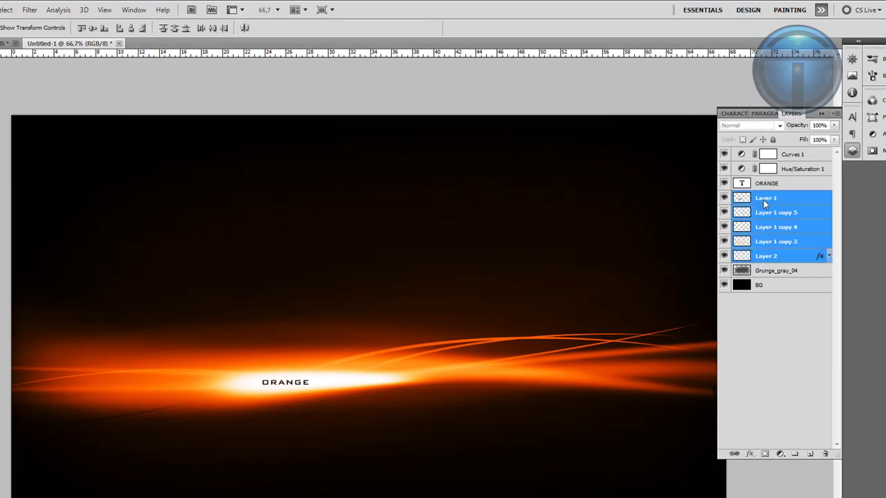
right_click(764, 202)
click(775, 439)
Fade out both outer ends of the light beams on the merged Layer 1 with a large soft eraser.
key(e)
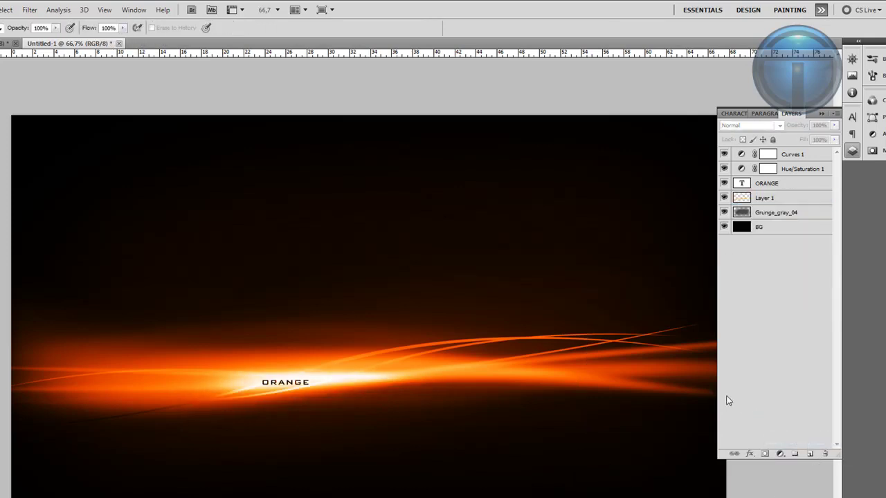
click(774, 196)
click(760, 200)
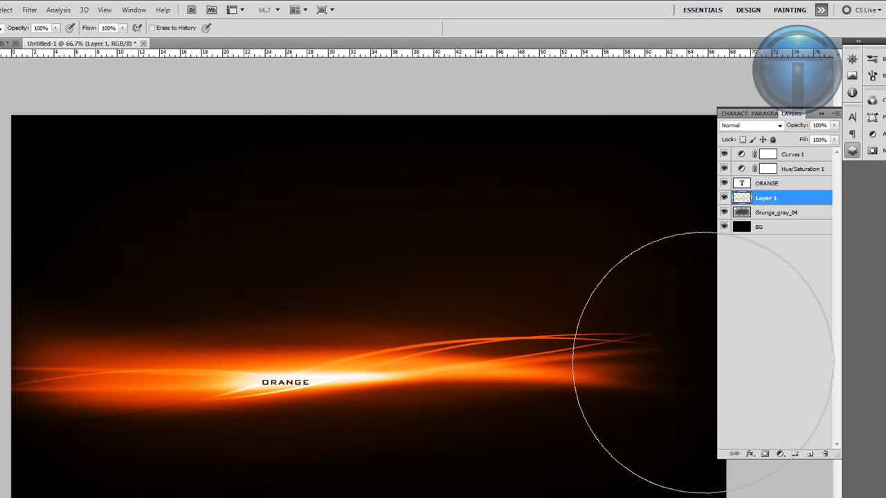
click(823, 114)
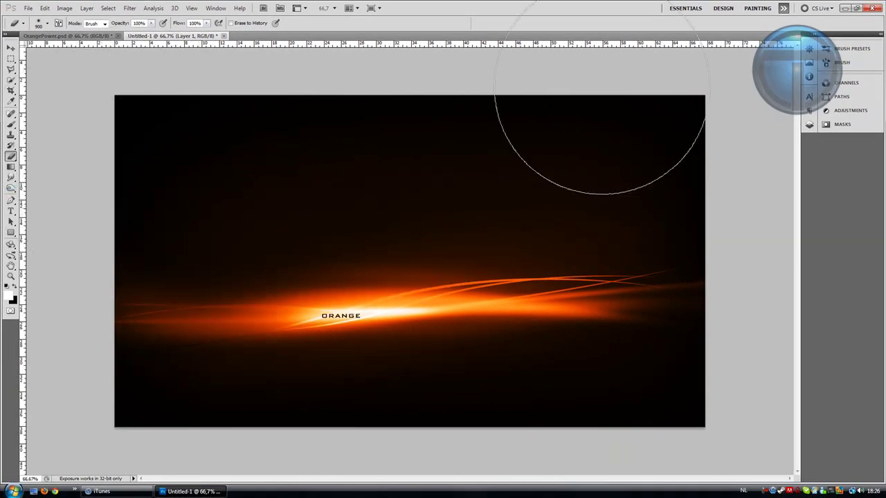
Move the ORANGE text to the right along the brightest part of the beam.
click(12, 49)
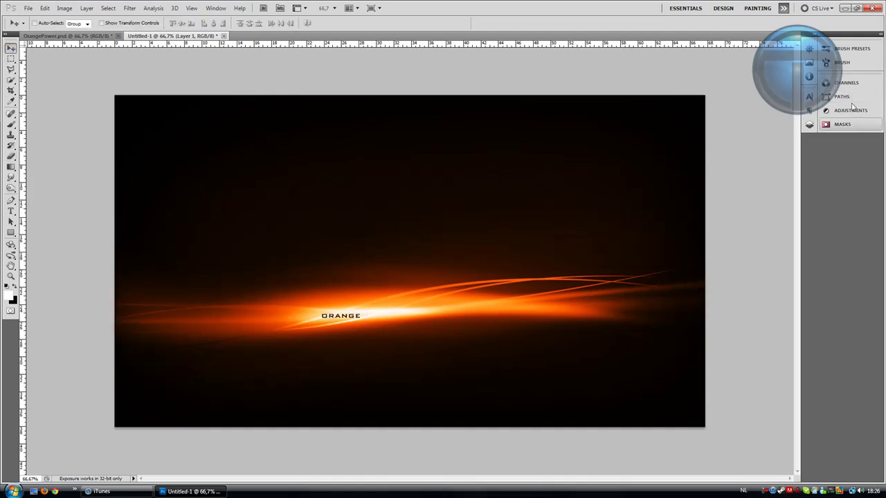
click(809, 124)
click(738, 151)
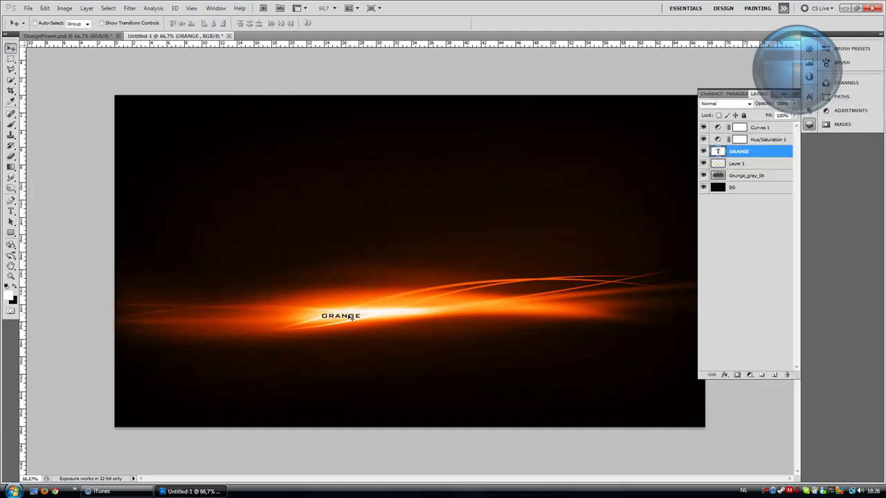
drag(351, 318, 382, 317)
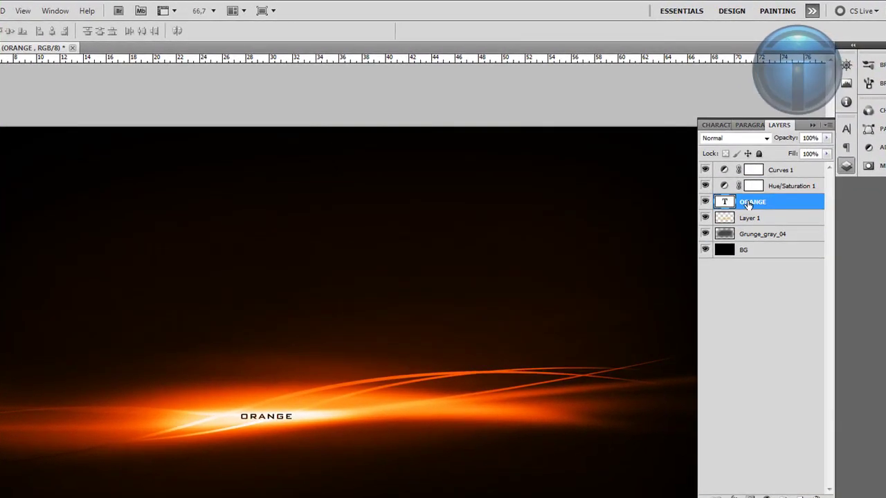
Erase the faint dark streak below the beam's left end on Layer 1 with a soft 65 px and then 125 px eraser.
click(748, 220)
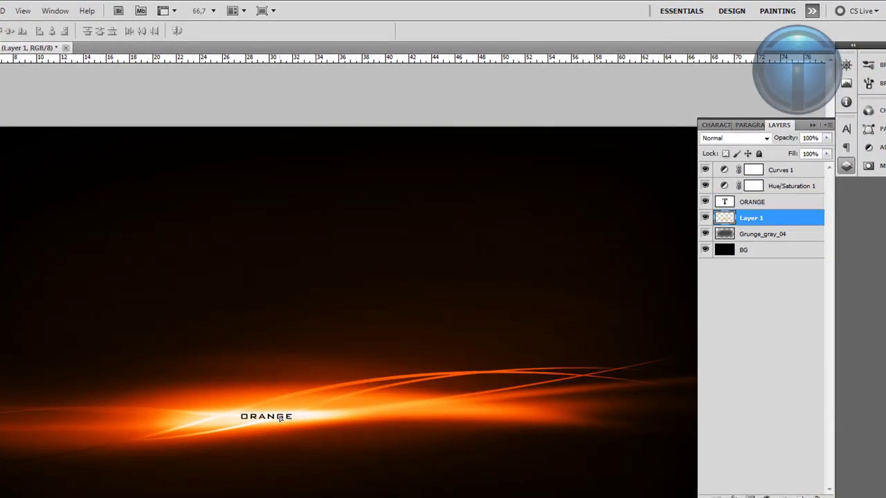
key(z)
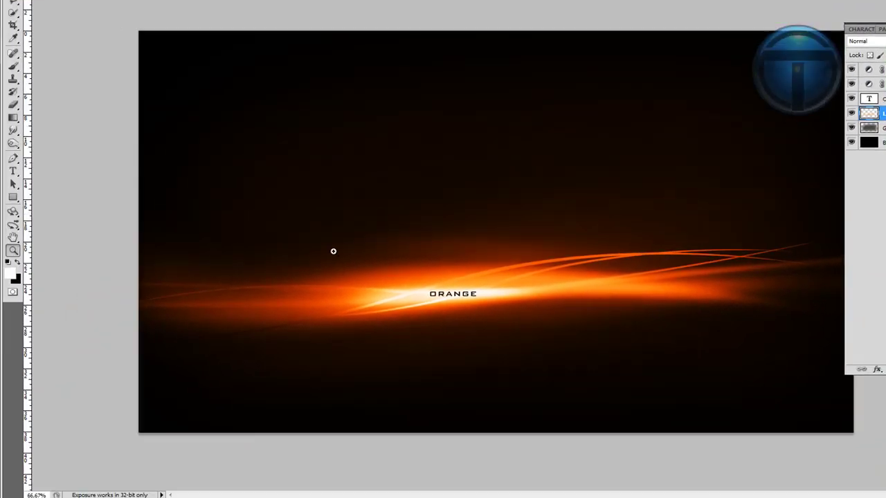
key(v)
key(b)
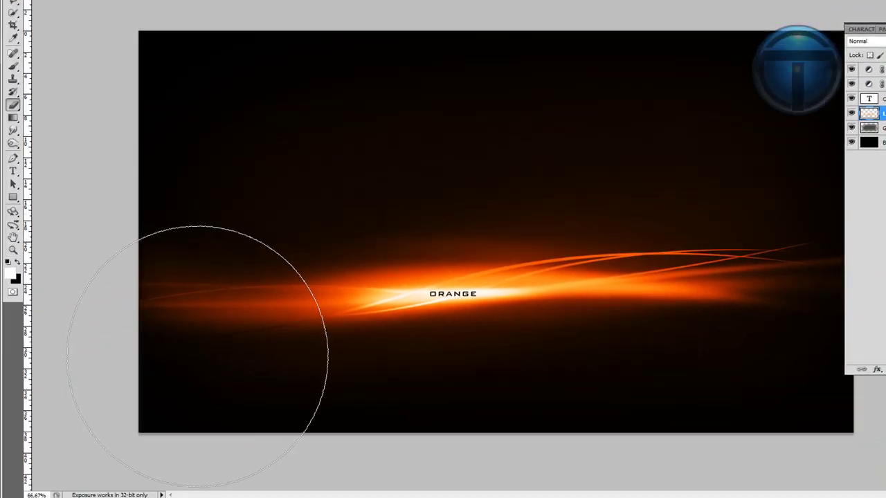
right_click(277, 359)
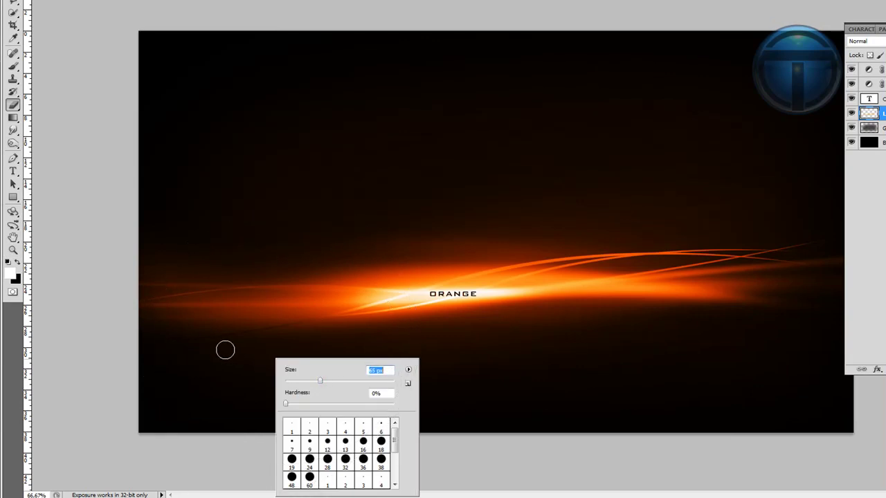
click(185, 340)
right_click(308, 357)
drag(352, 381, 381, 383)
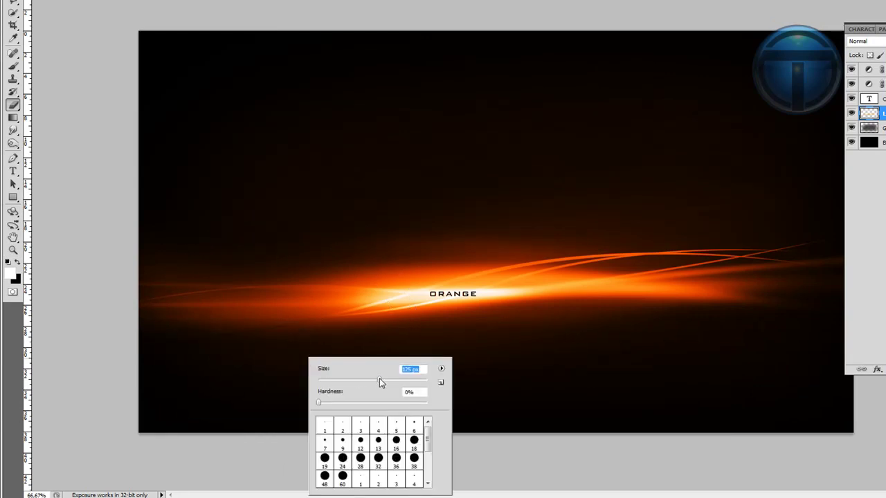
click(167, 357)
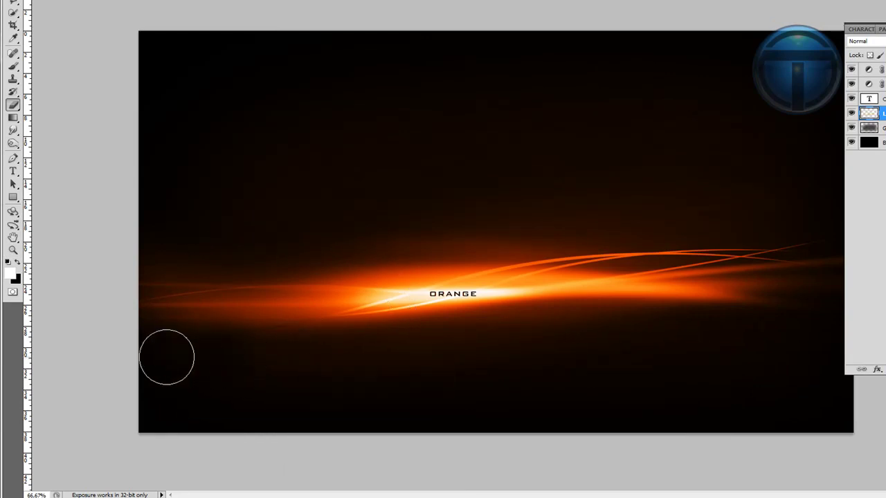
Set the eraser size to 280 px.
right_click(296, 365)
double_click(404, 366)
text(280)
key(Return)
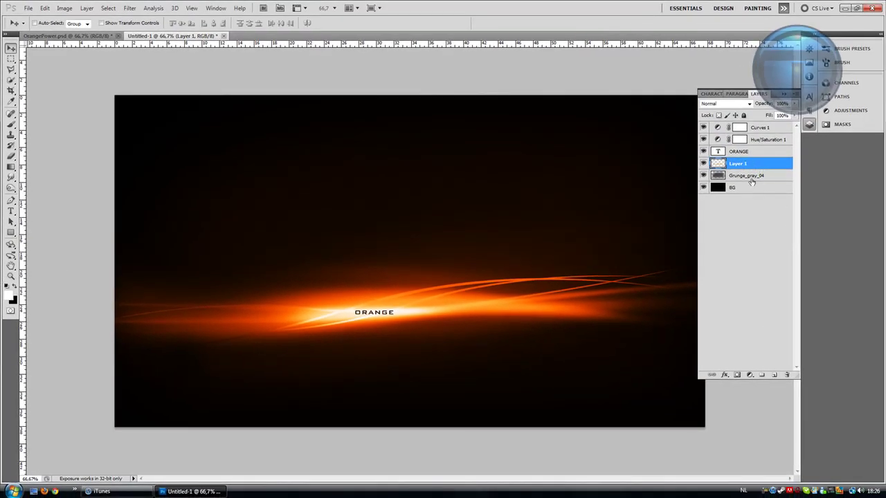
Create a new empty layer above Layer 1 and activate the Brush tool.
click(773, 376)
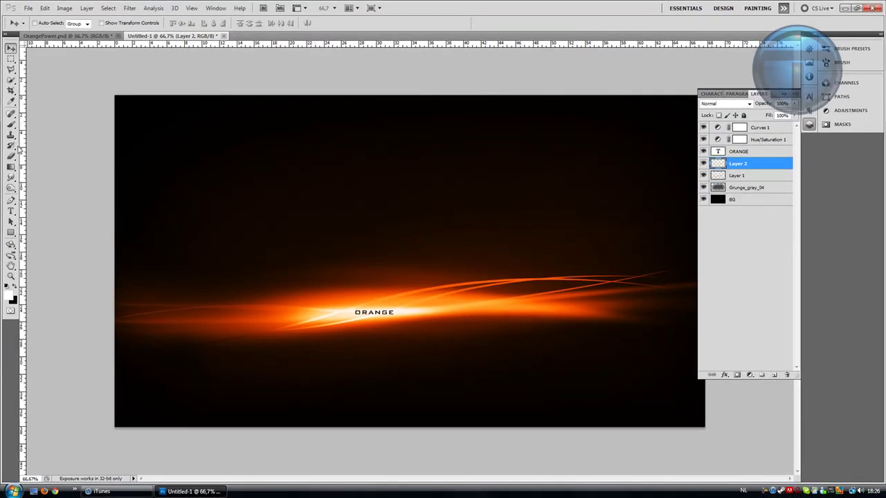
click(11, 200)
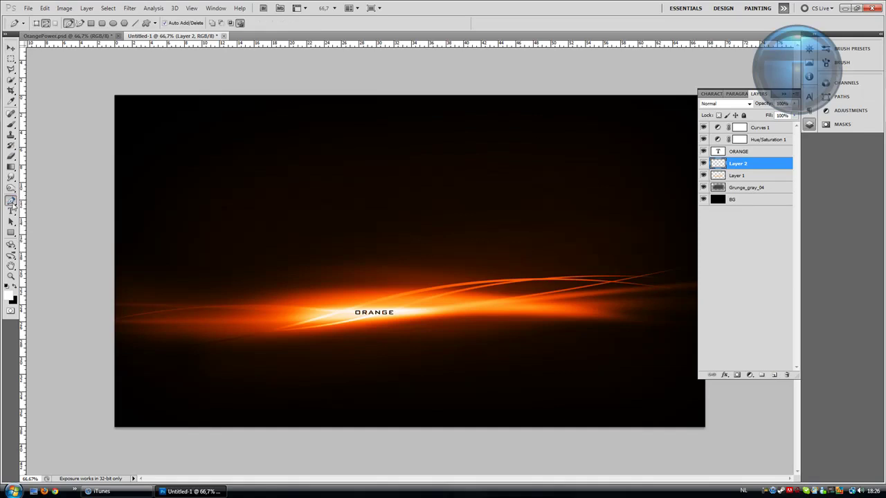
click(12, 126)
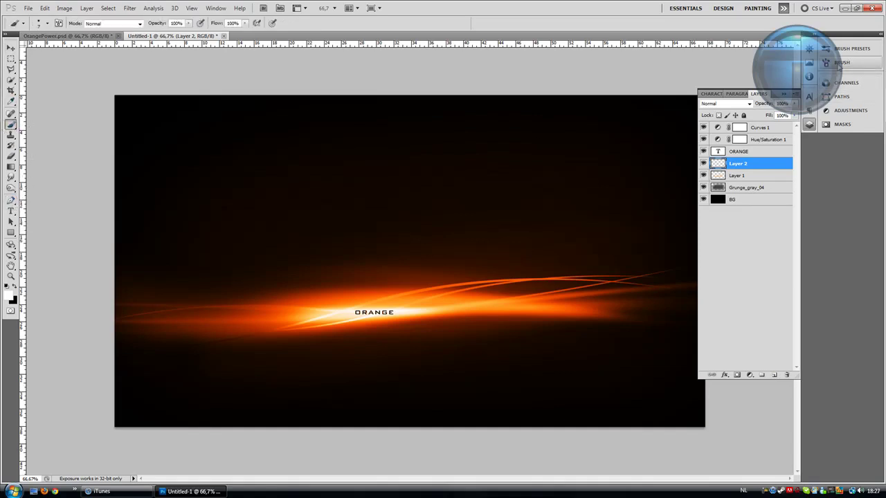
Set the spacing of the 7 px brush tip to 292%.
click(846, 64)
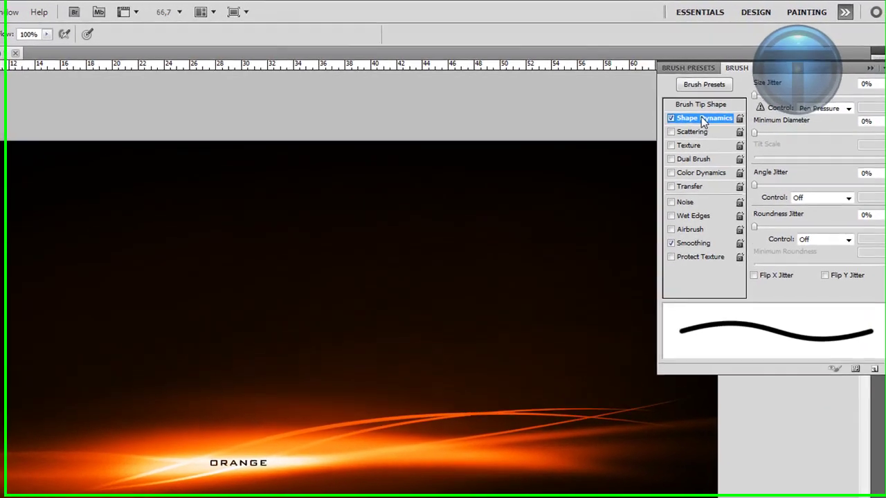
click(688, 71)
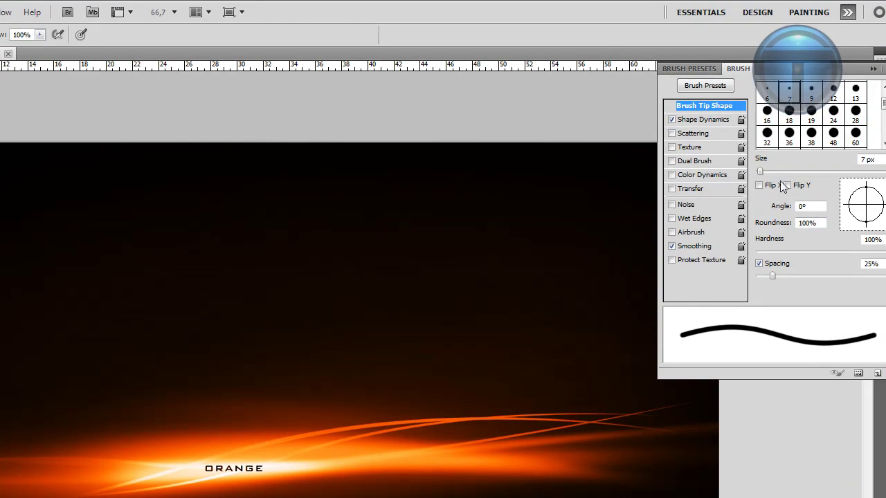
mouse_move(770, 277)
mouse_down()
mouse_move(874, 277)
mouse_move(866, 280)
mouse_up()
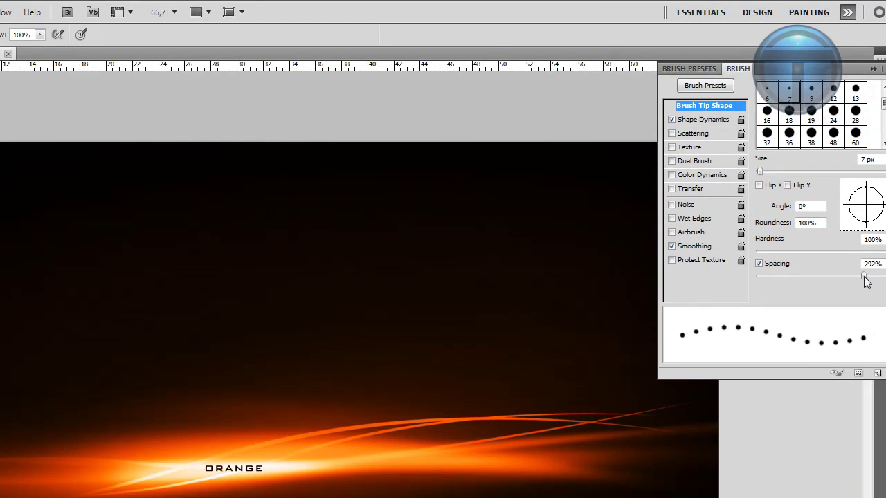
Try a Roundness Jitter of 16% in the brush's Shape Dynamics.
click(700, 120)
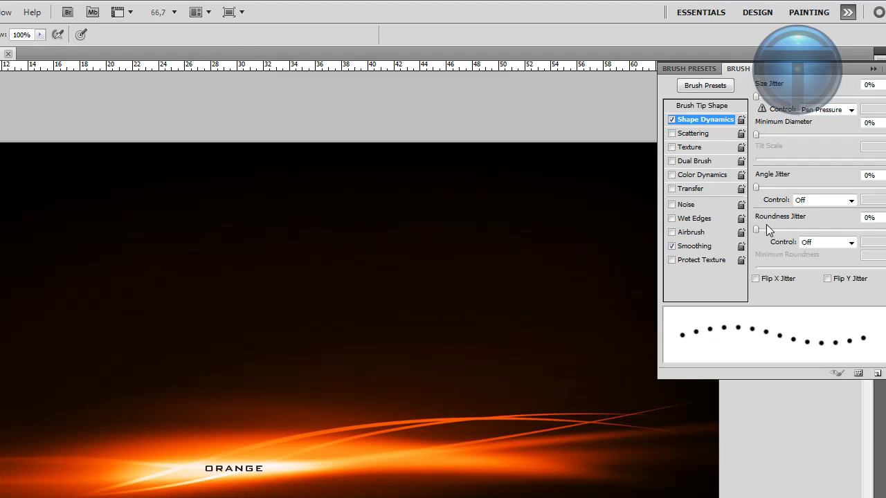
drag(757, 231, 788, 229)
drag(761, 191, 740, 187)
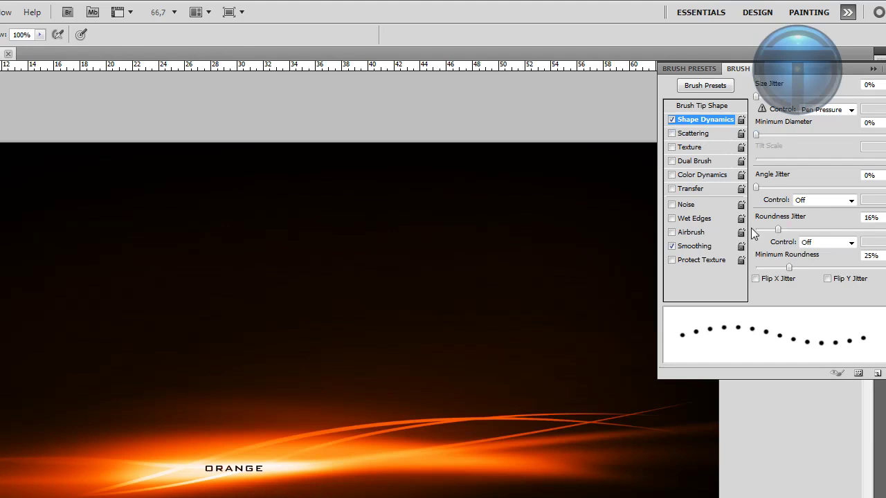
Enable Scattering for the brush with 531% scatter, a count of 2 and 67% count jitter.
click(700, 135)
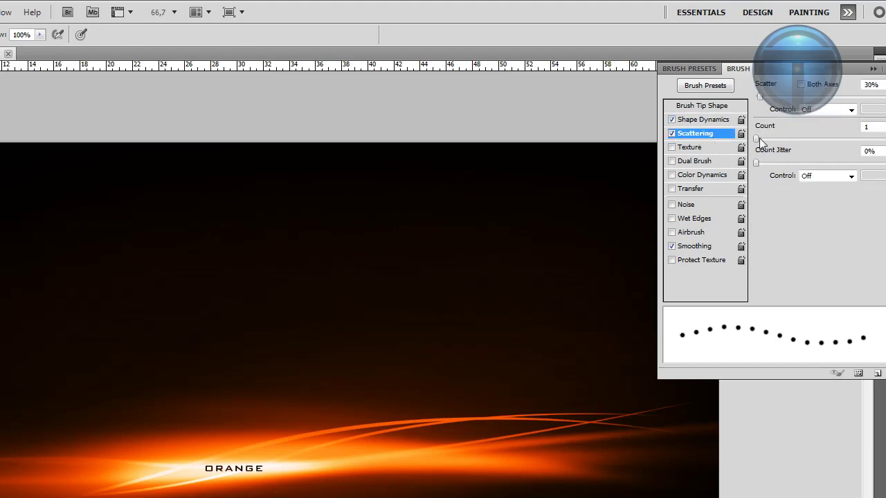
drag(761, 142, 787, 142)
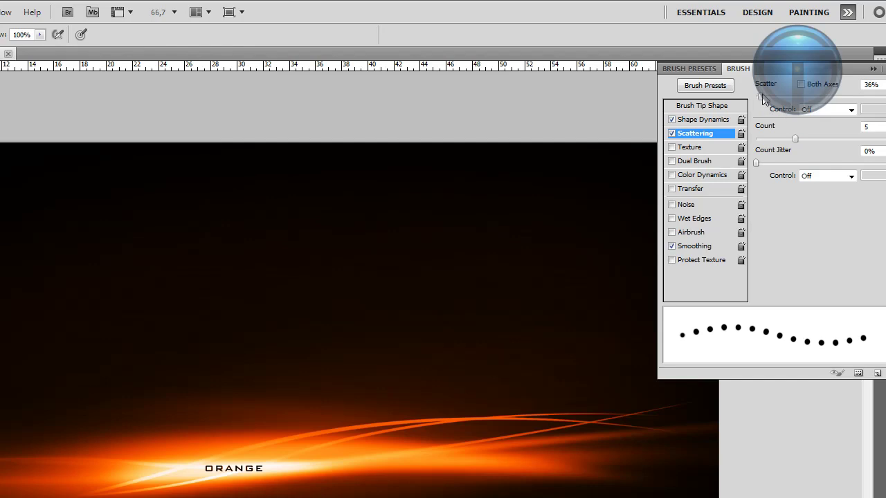
drag(763, 99, 830, 102)
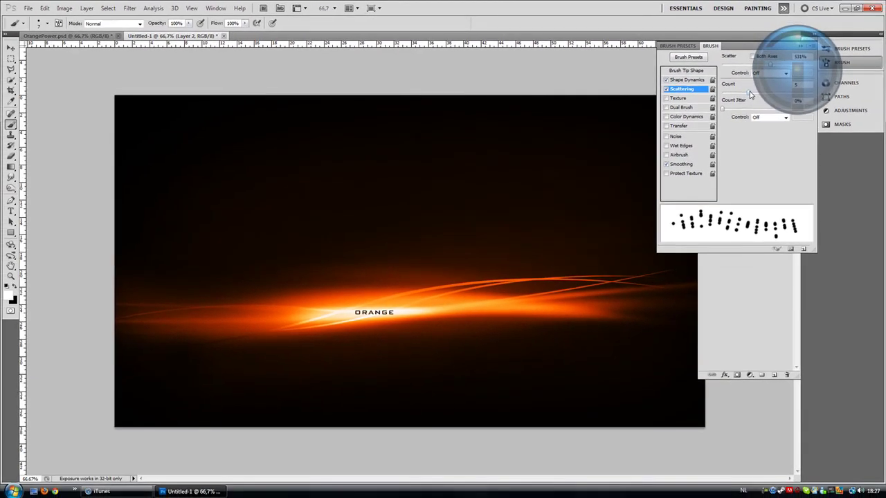
mouse_move(751, 95)
mouse_down()
mouse_move(732, 110)
mouse_move(780, 109)
mouse_move(730, 92)
mouse_up()
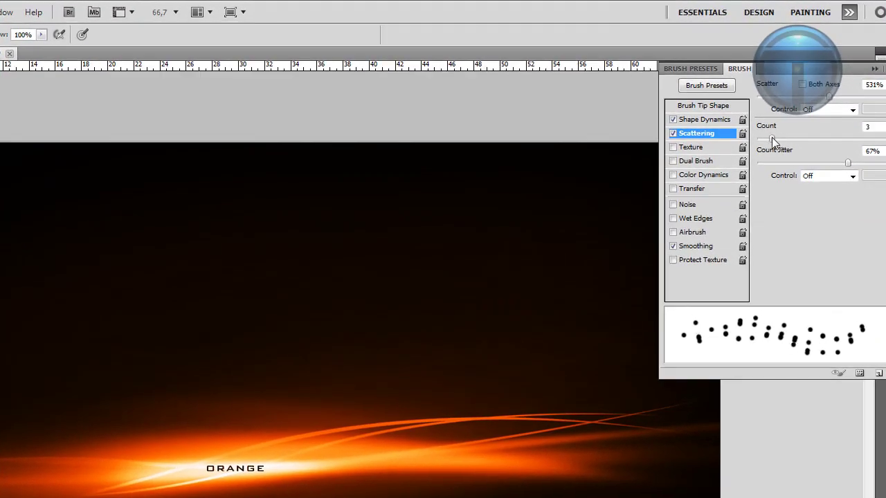
drag(772, 137, 767, 137)
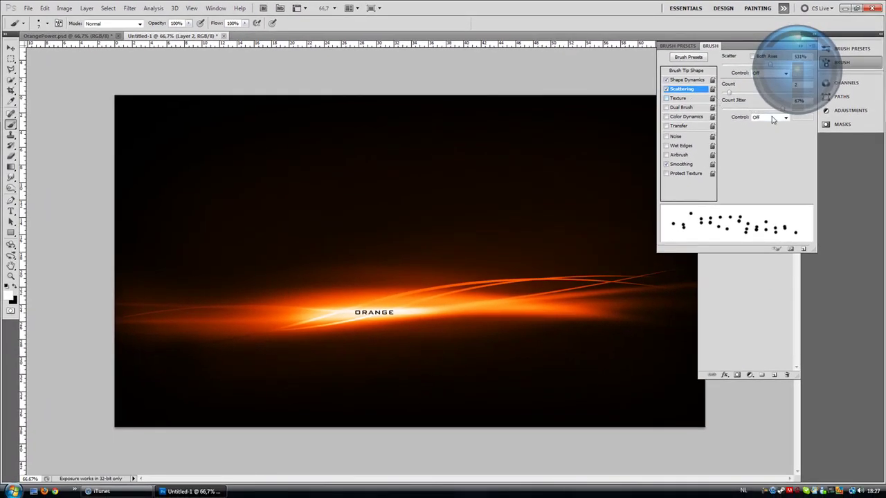
Set the control of both the brush's scatter and its count jitter to Pen Pressure.
click(773, 118)
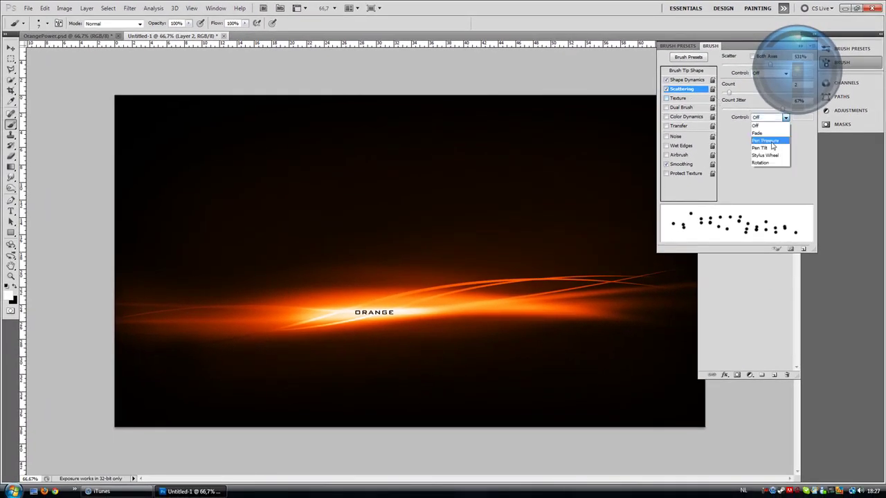
click(773, 145)
click(772, 72)
click(769, 99)
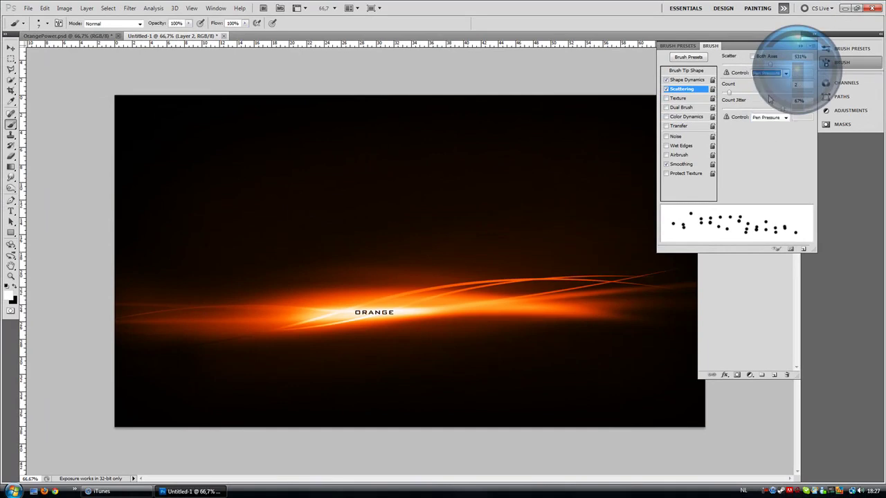
Set the Roundness Jitter in the brush's Shape Dynamics to 47%.
click(689, 80)
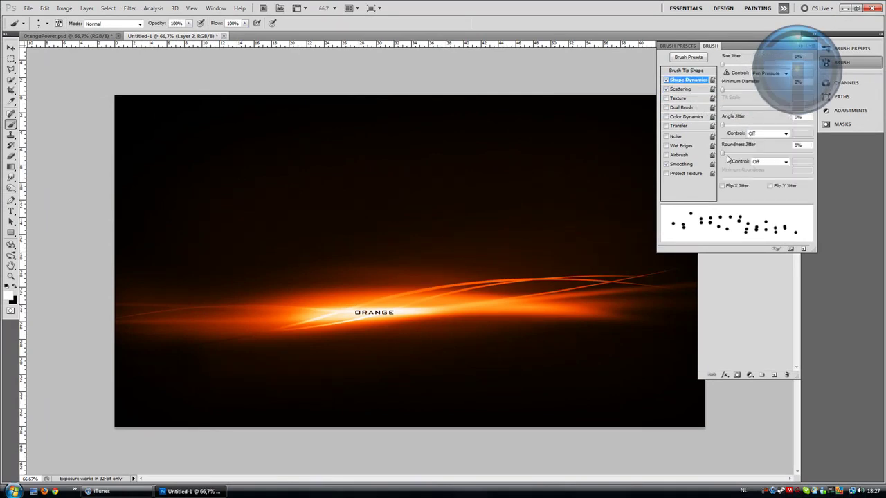
drag(723, 153, 762, 156)
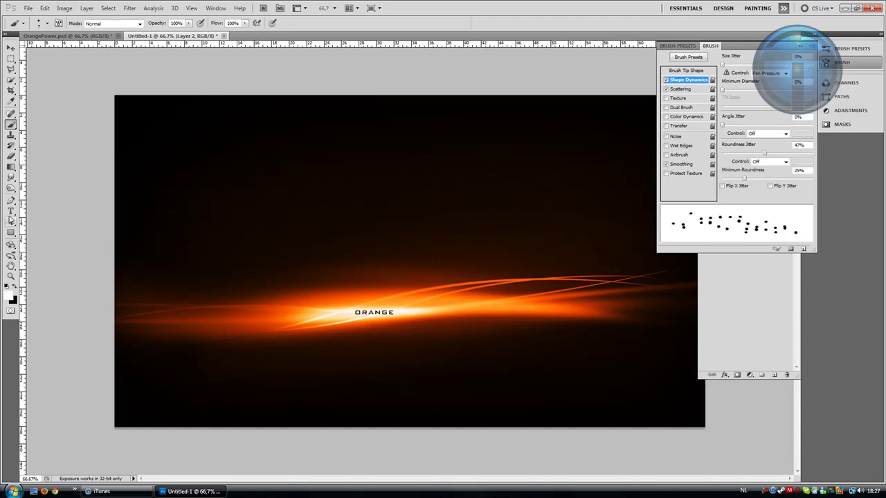
Draw a wavy path with the Pen tool across the whole beam, rising and dipping around the ORANGE text and ending at the far right.
drag(10, 200, 39, 213)
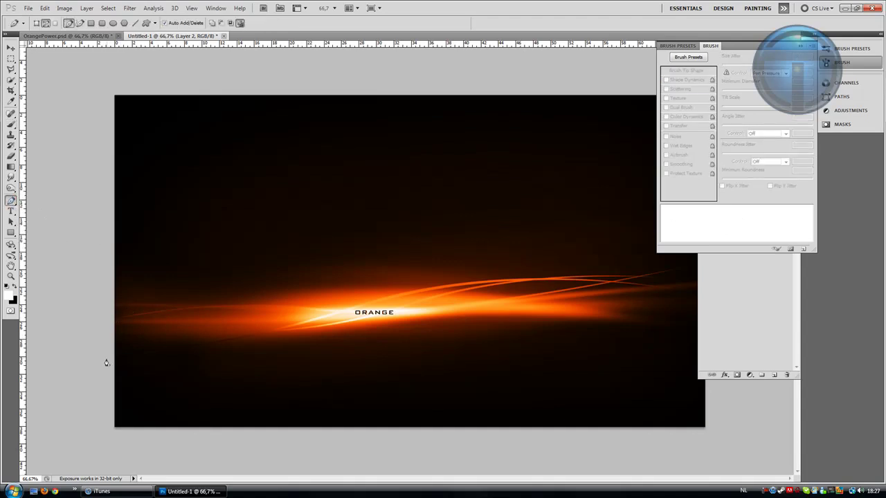
drag(213, 290, 290, 279)
drag(344, 330, 377, 320)
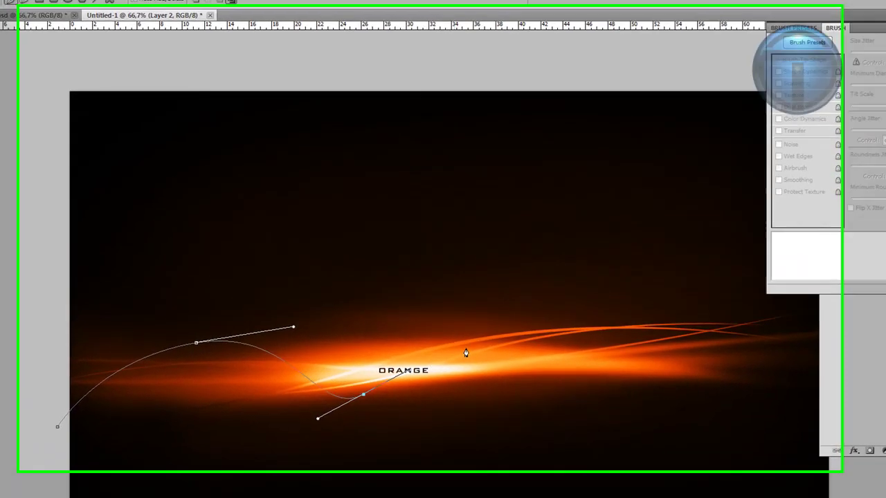
drag(462, 276, 506, 268)
drag(764, 388, 810, 394)
drag(832, 338, 848, 319)
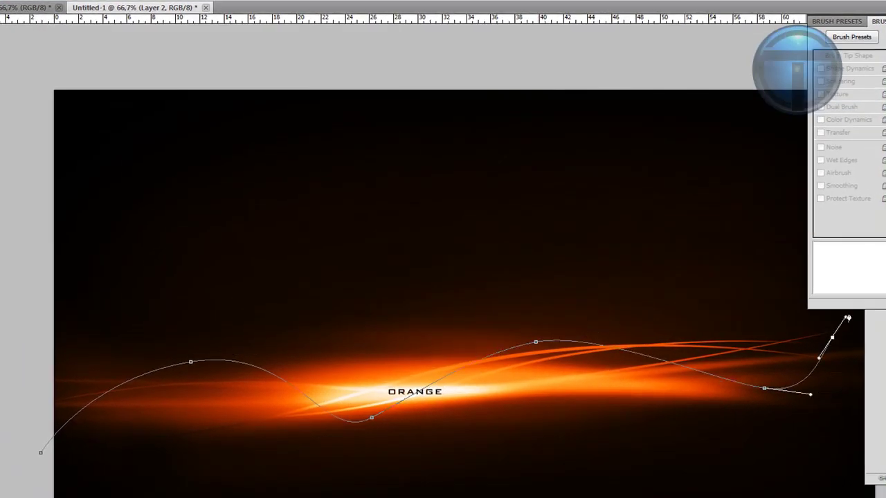
Try stroking the wavy path with the Brush and Simulate Pressure, delete the path, and undo the deletion and the stroke.
right_click(728, 378)
click(771, 460)
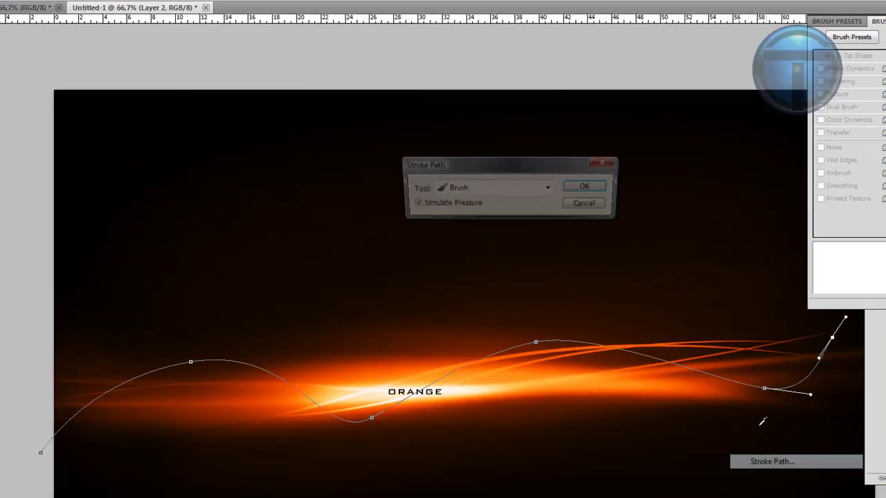
click(585, 189)
right_click(501, 359)
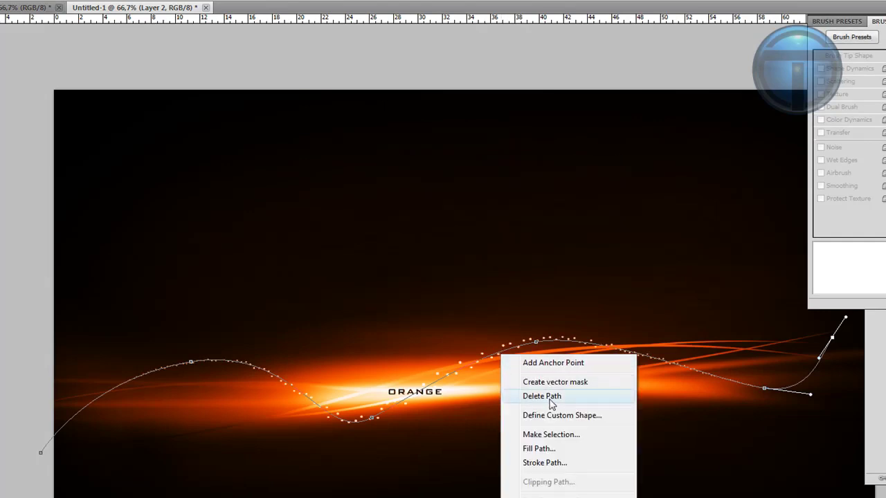
click(526, 392)
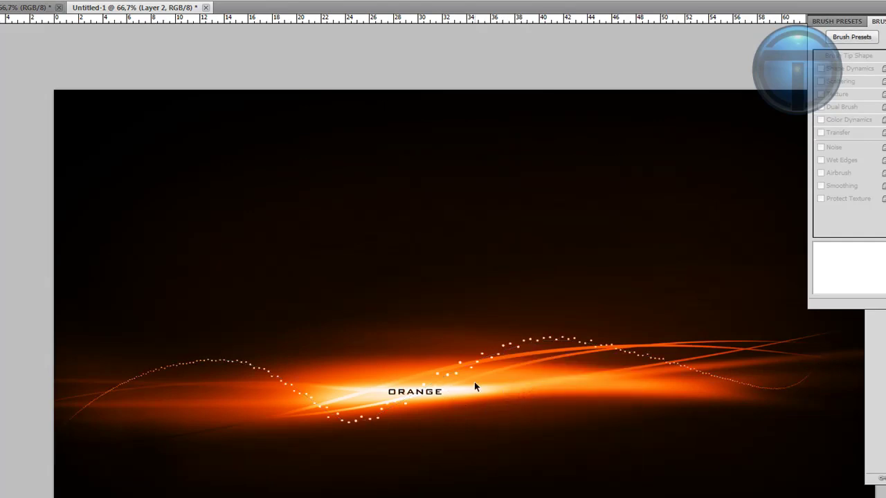
key(ctrl+alt+z)
key(ctrl+alt+z)
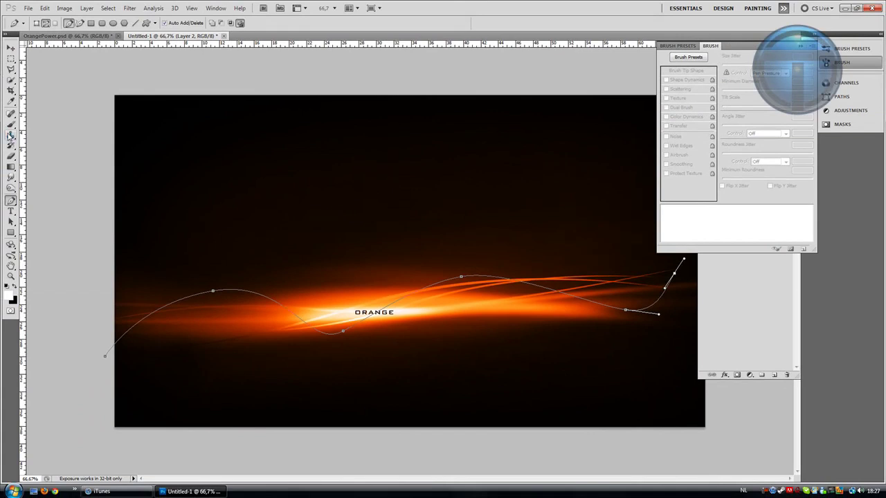
Set the Brush size to 15 px, keeping the hardness at 100%.
click(11, 135)
click(23, 22)
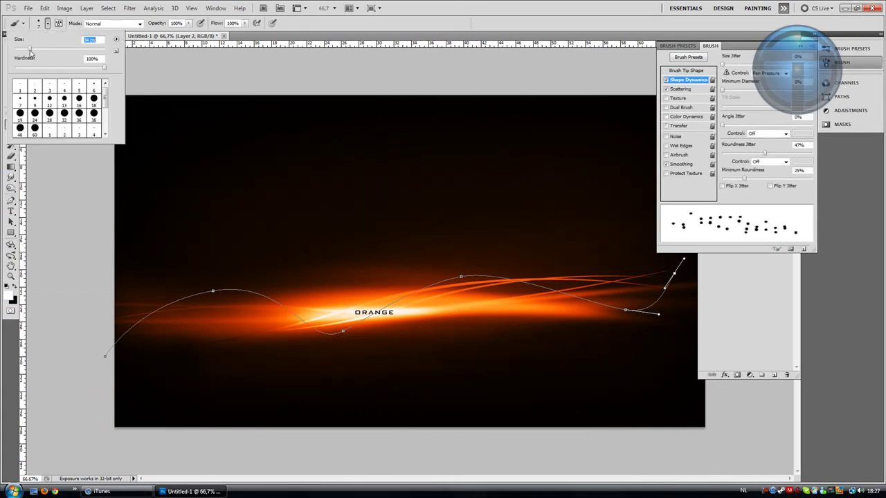
drag(30, 52, 19, 53)
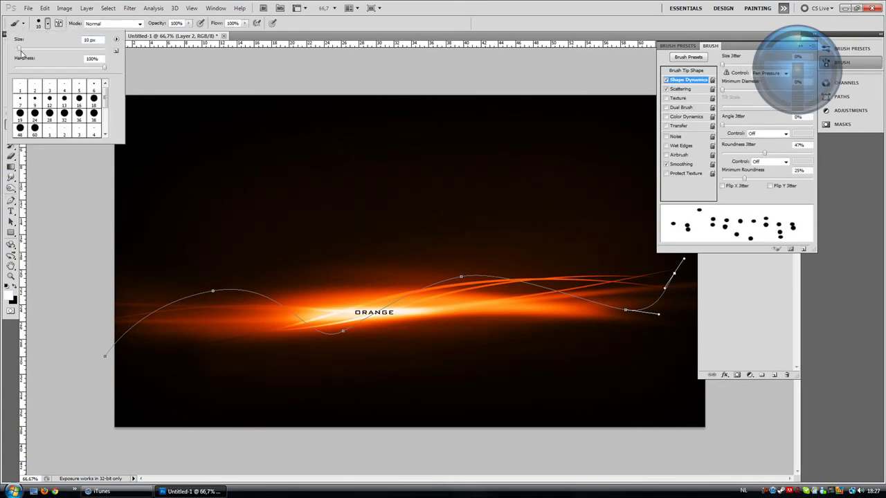
right_click(294, 306)
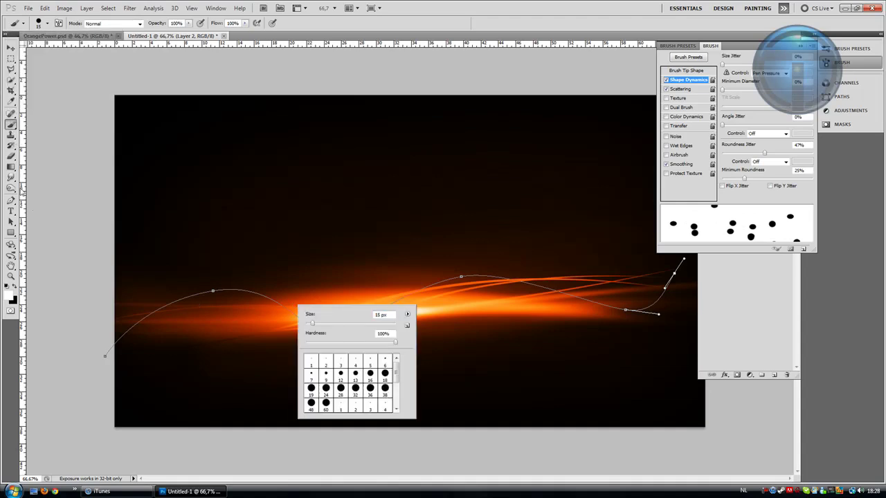
Stroke the wavy path with the Brush using Simulate Pressure, and delete the path.
click(10, 200)
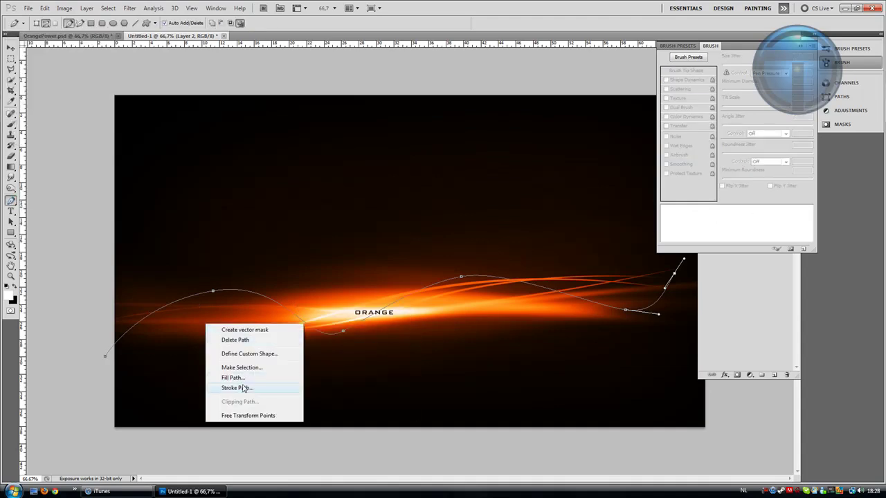
click(244, 388)
click(497, 164)
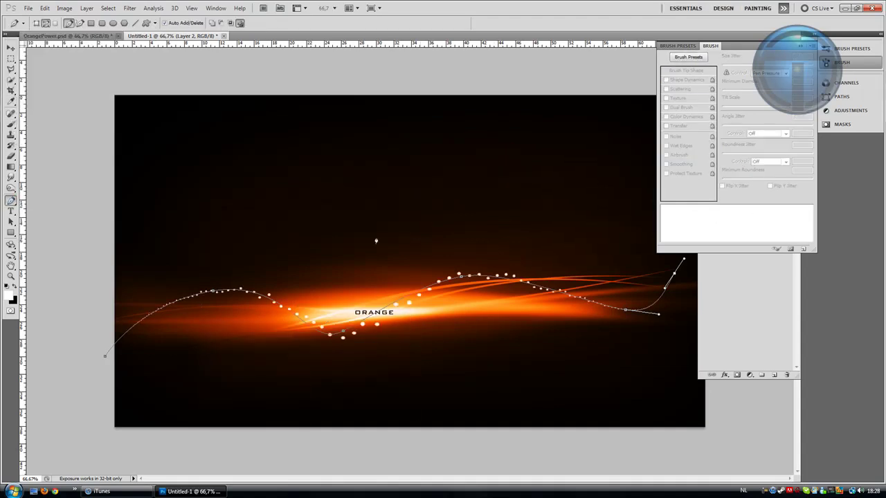
right_click(257, 287)
click(281, 303)
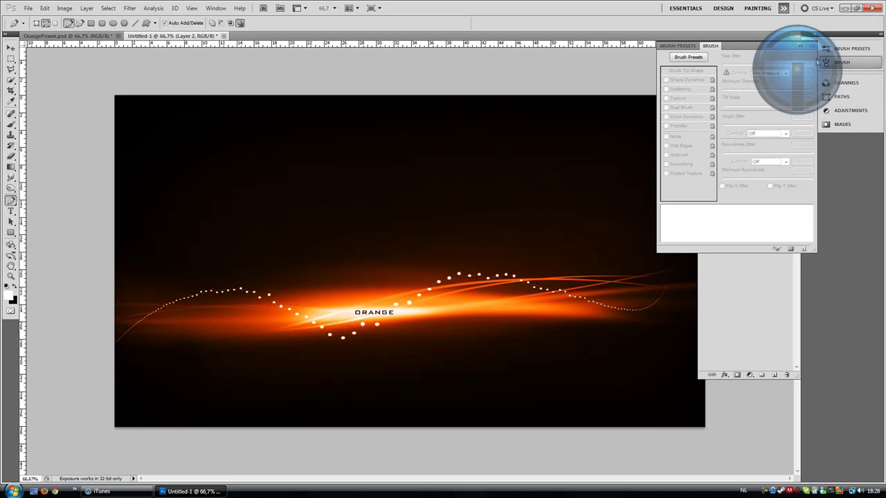
Squash the dotted line on Layer 2 vertically with Free Transform, bringing in its upper and lower edges.
click(823, 62)
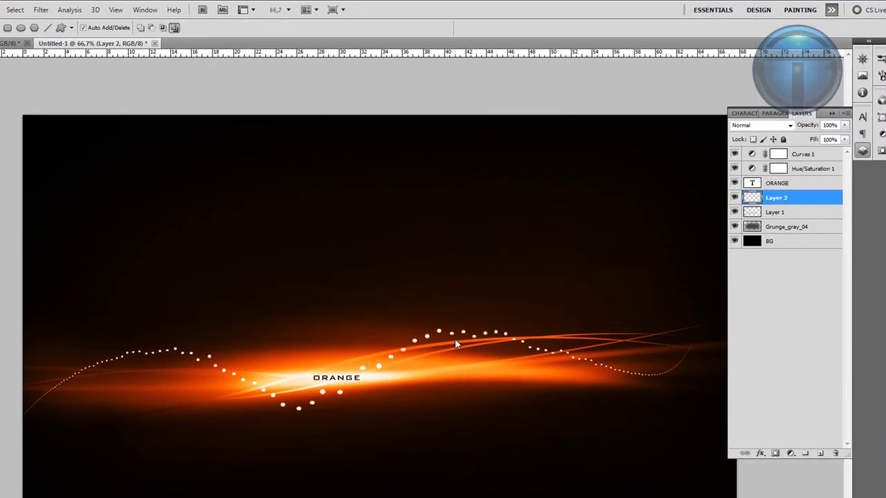
key(ctrl+t)
drag(361, 326, 361, 344)
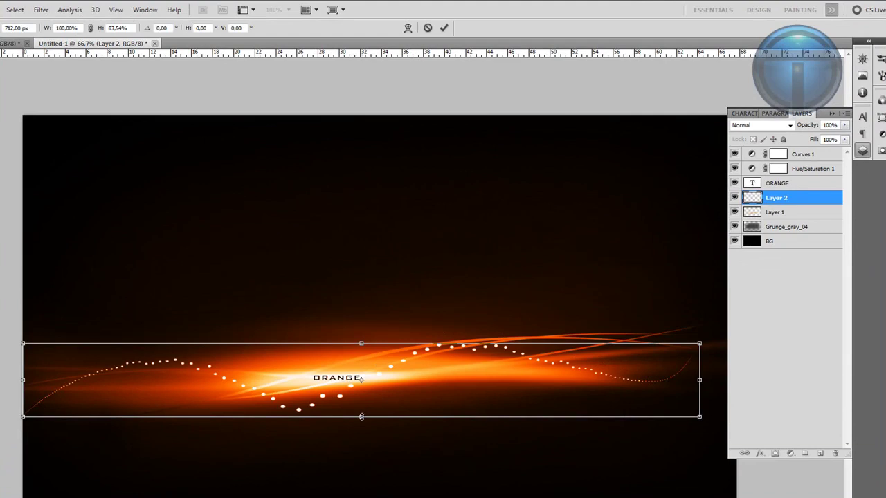
drag(361, 416, 361, 400)
key(Return)
Duplicate Layer 2 and apply a Gaussian Blur to the copy to make the dots glow.
right_click(783, 200)
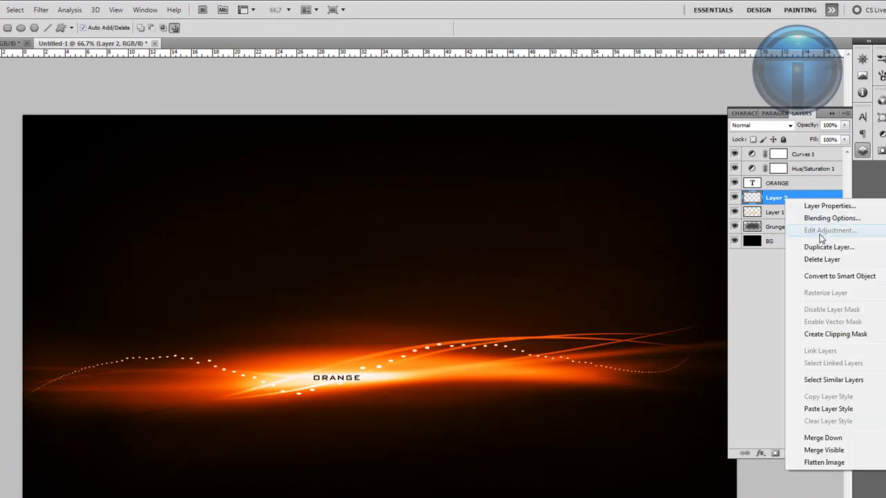
click(815, 244)
key(Return)
click(41, 9)
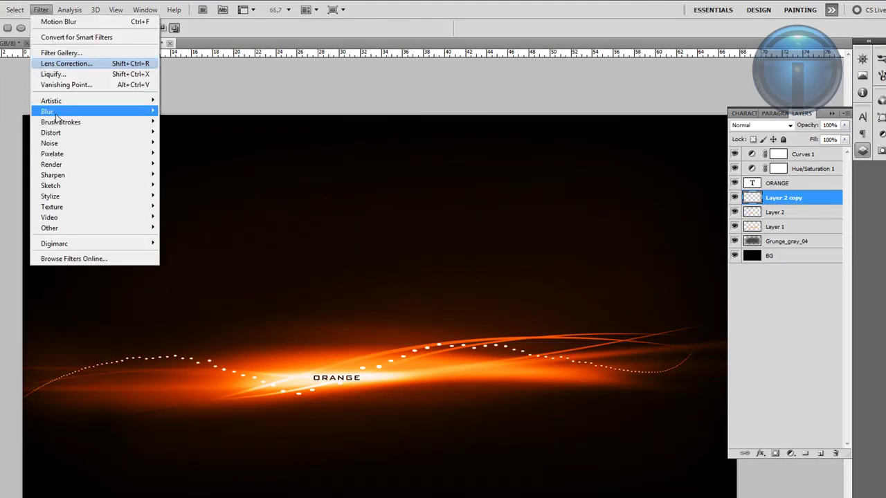
mouse_move(69, 112)
click(190, 154)
drag(592, 353, 578, 353)
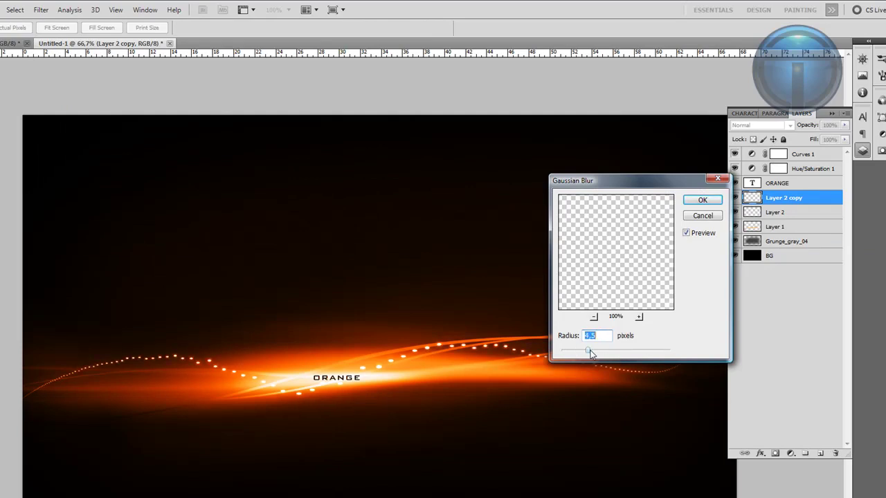
click(701, 202)
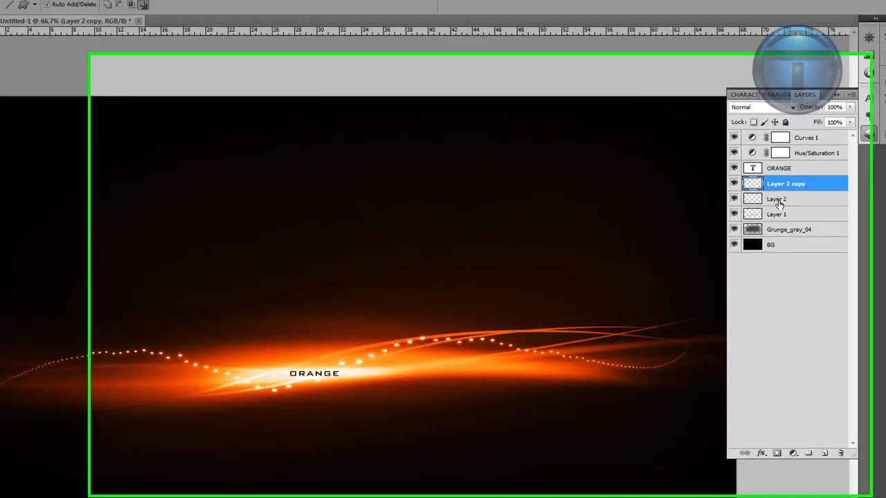
Merge the blurred Layer 2 copy with Layer 2.
ctrl+click(776, 214)
right_click(782, 167)
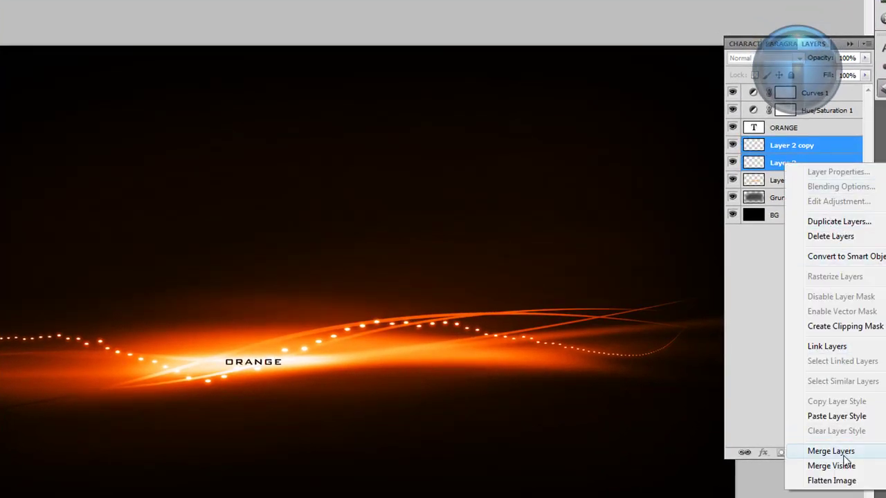
click(813, 451)
Duplicate the merged dotted-line layer, rotate the copy to about -173.8° and shift it slightly right and upward across the beam.
right_click(785, 146)
click(792, 201)
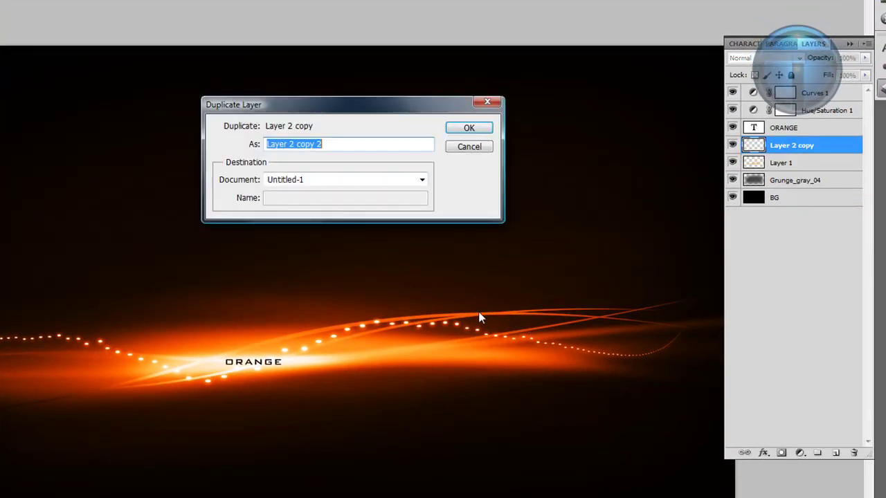
key(Return)
key(ctrl+t)
drag(439, 459, 75, 210)
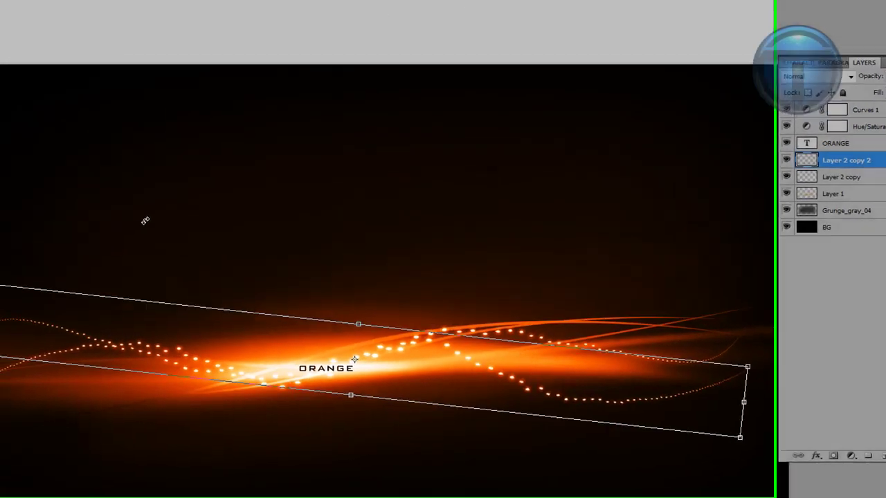
drag(391, 353, 426, 347)
drag(570, 363, 597, 356)
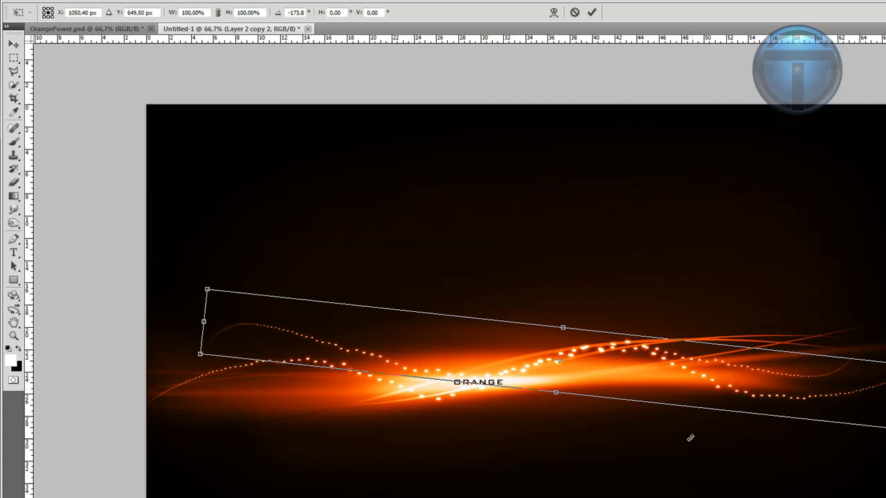
key(Return)
Duplicate the rotated dotted line, move the copy toward the lower left of the beam and rotate it to a slight upward slant.
key(p)
key(ctrl+j)
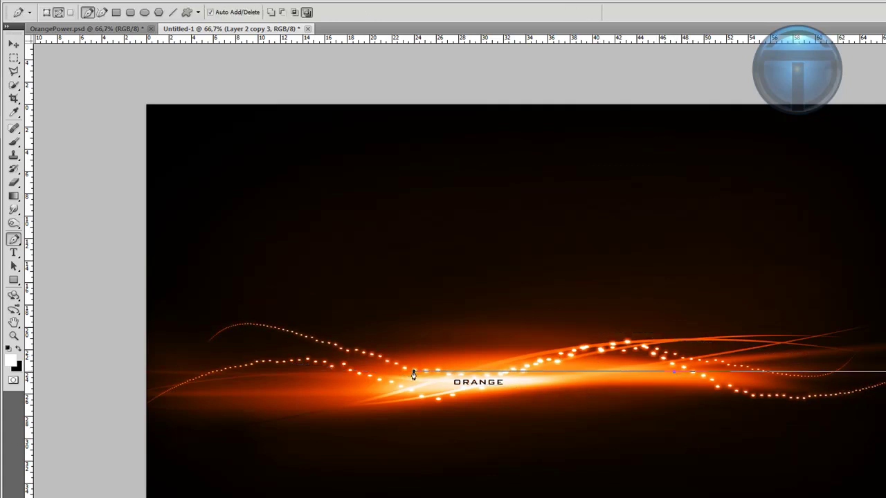
click(13, 44)
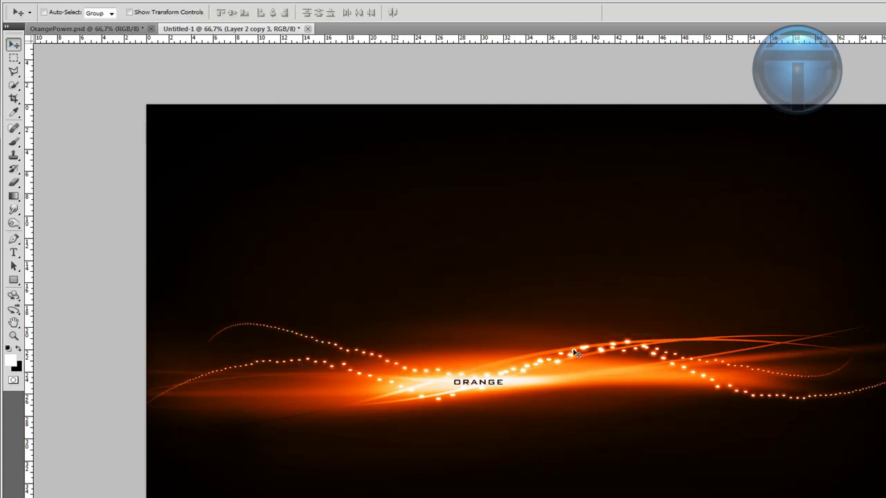
drag(576, 353, 475, 415)
key(ctrl+t)
drag(514, 455, 543, 456)
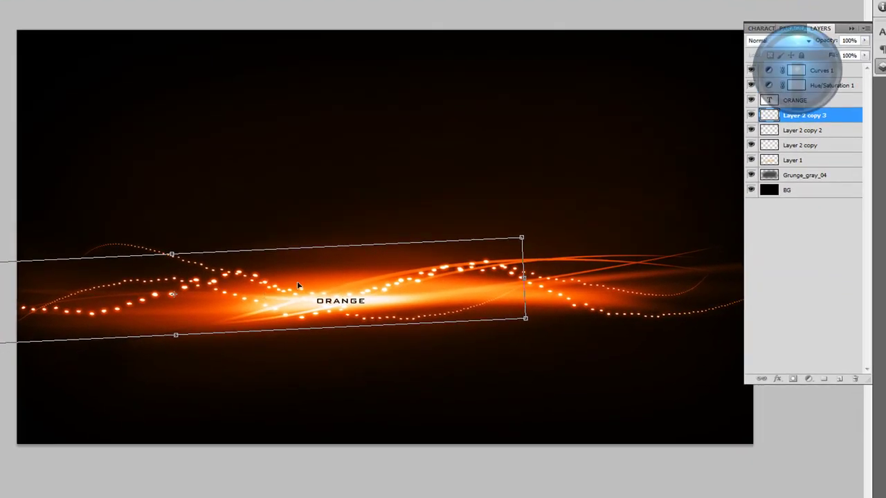
key(Return)
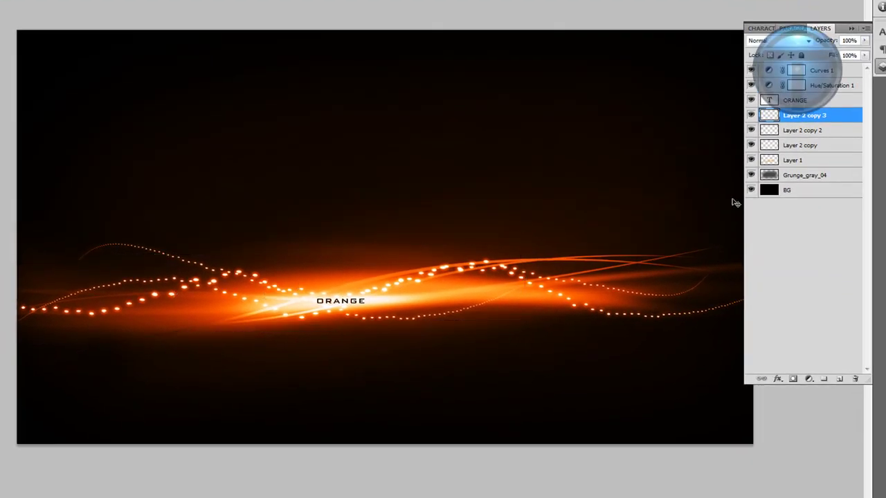
Erase the thin tail of the newest dotted line below and right of the ORANGE text with a soft eraser at 0% hardness.
key(e)
right_click(412, 352)
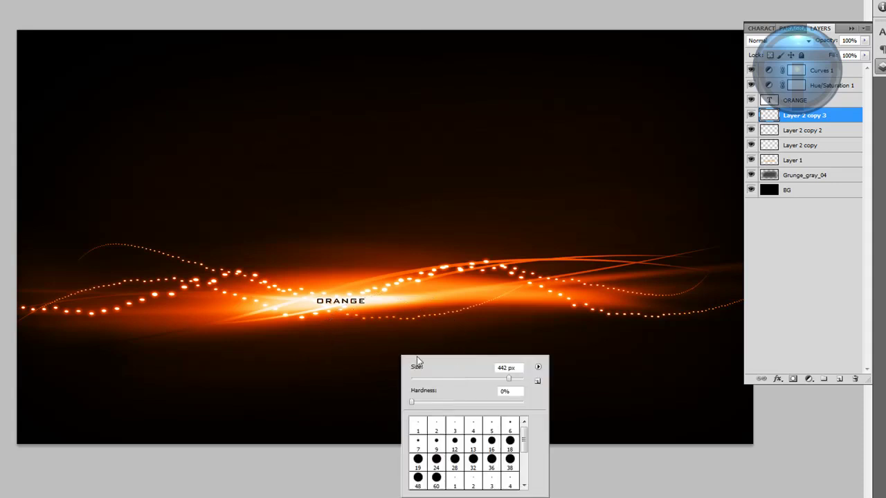
click(368, 317)
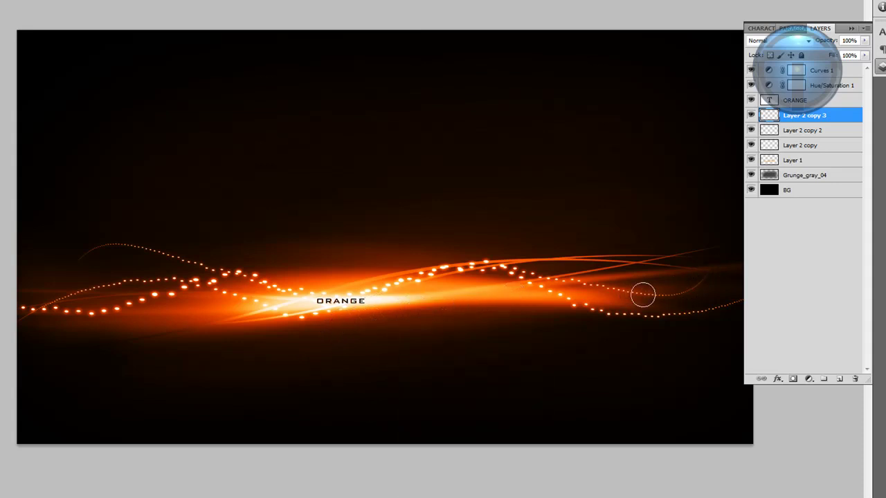
Merge the three dotted-line layers, Layer 2 copy, Layer 2 copy 2 and Layer 2 copy 3, leaving Layer 1 out.
click(796, 133)
click(815, 117)
shift+click(791, 159)
right_click(791, 160)
key(Escape)
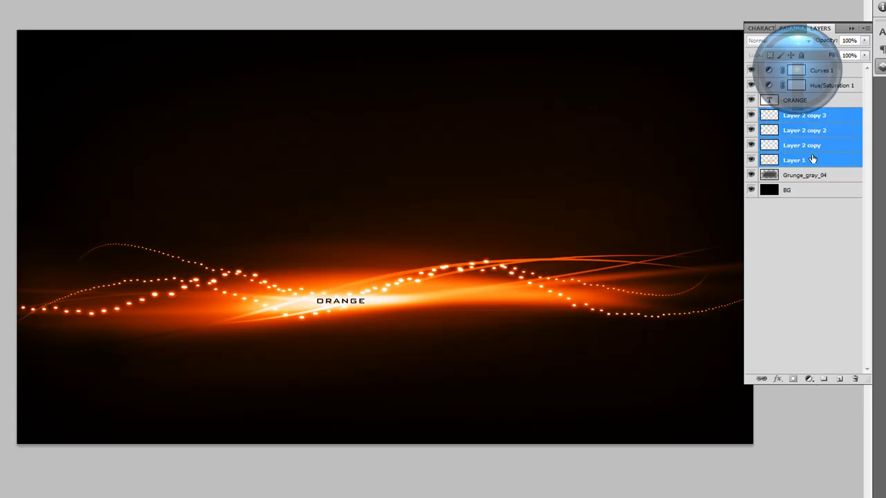
click(803, 145)
shift+click(801, 116)
right_click(801, 116)
click(820, 359)
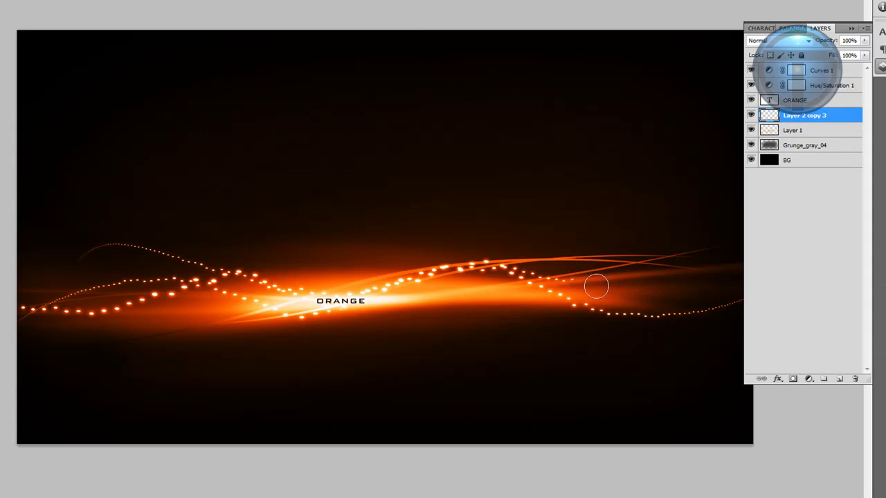
Erase the upper-left tail and fade the far-right end of the dotted lines with an enlarged soft eraser at 0% hardness.
mouse_move(167, 256)
mouse_down()
mouse_move(206, 263)
mouse_move(143, 241)
mouse_up()
right_click(715, 332)
drag(783, 364, 795, 364)
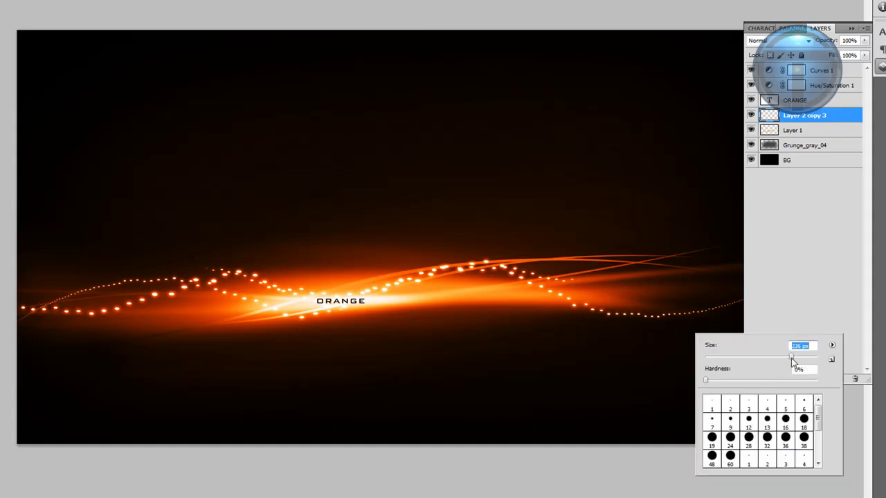
key(Return)
drag(736, 297, 791, 308)
right_click(682, 342)
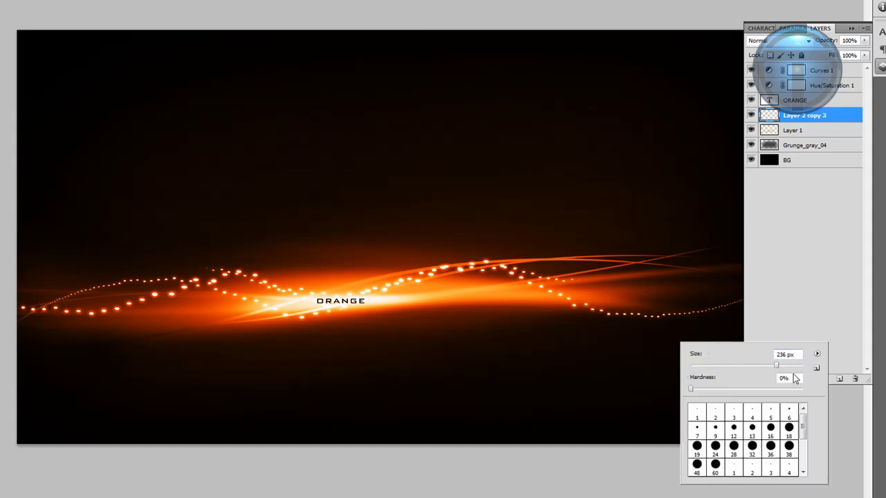
drag(794, 368, 798, 369)
key(Return)
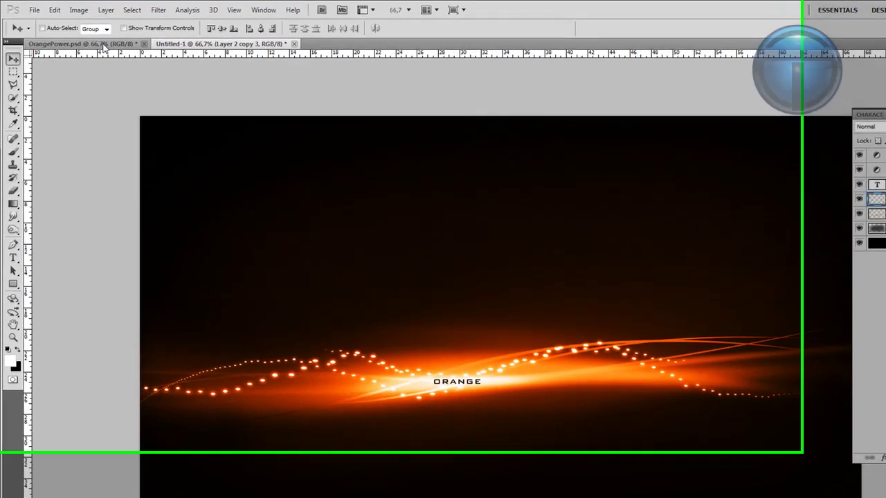
Compare the wallpaper with the OrangePower.psd document and return to Untitled-1.
click(69, 35)
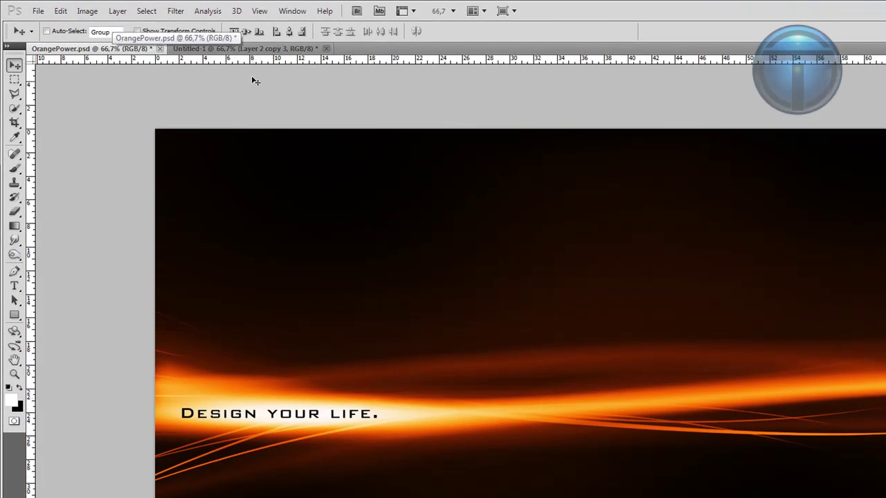
click(290, 48)
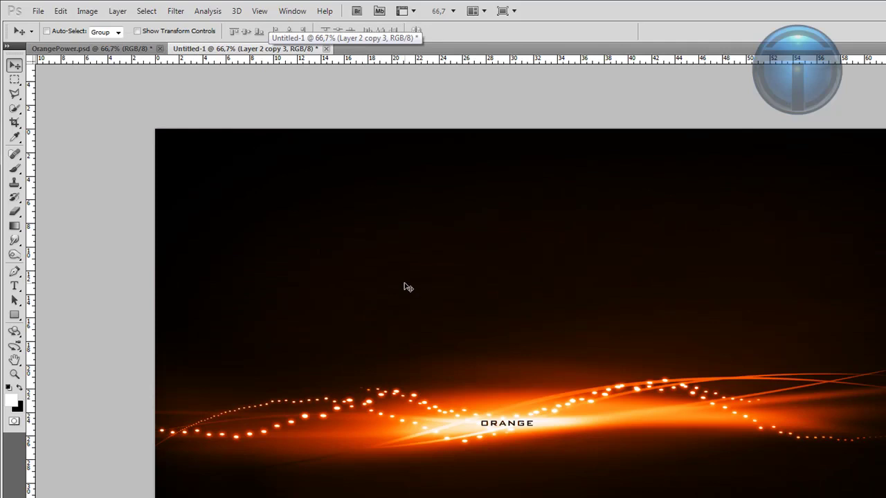